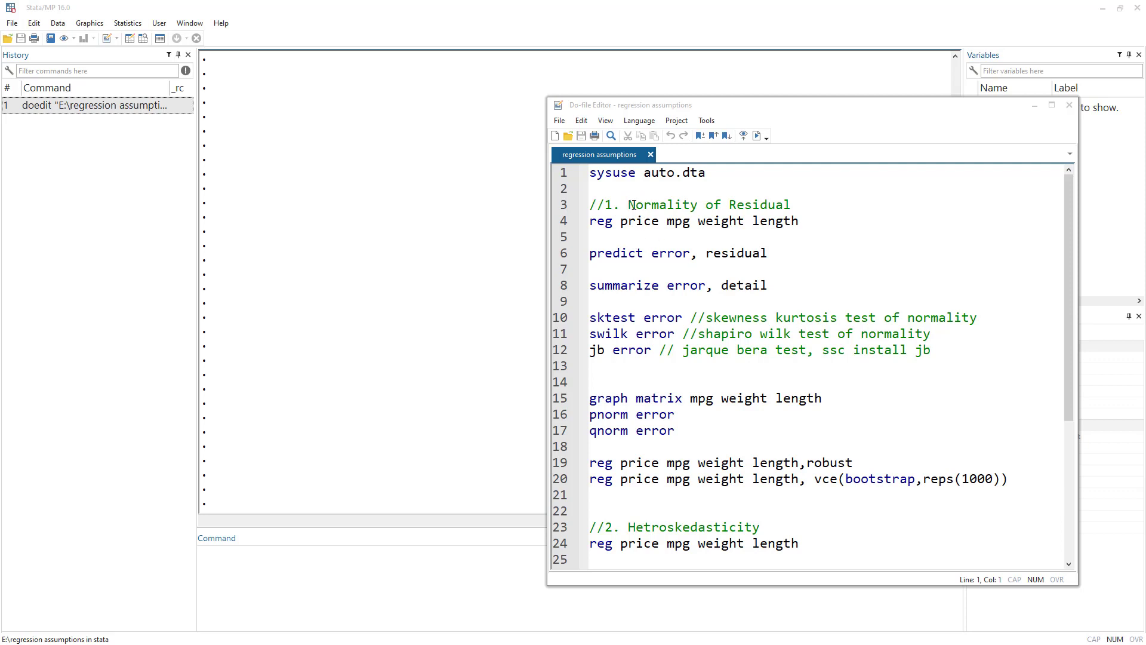
Step: Review the do-file's three sections on normality of residuals, heteroskedasticity and multicollinearity
{"action": "left_click_drag", "start_coordinate": [629, 204], "coordinate": [800, 205]}
{"action": "scroll", "coordinate": [708, 264], "scroll_direction": "down", "scroll_amount": 1}
{"action": "scroll", "coordinate": [716, 323], "scroll_direction": "down", "scroll_amount": 2}
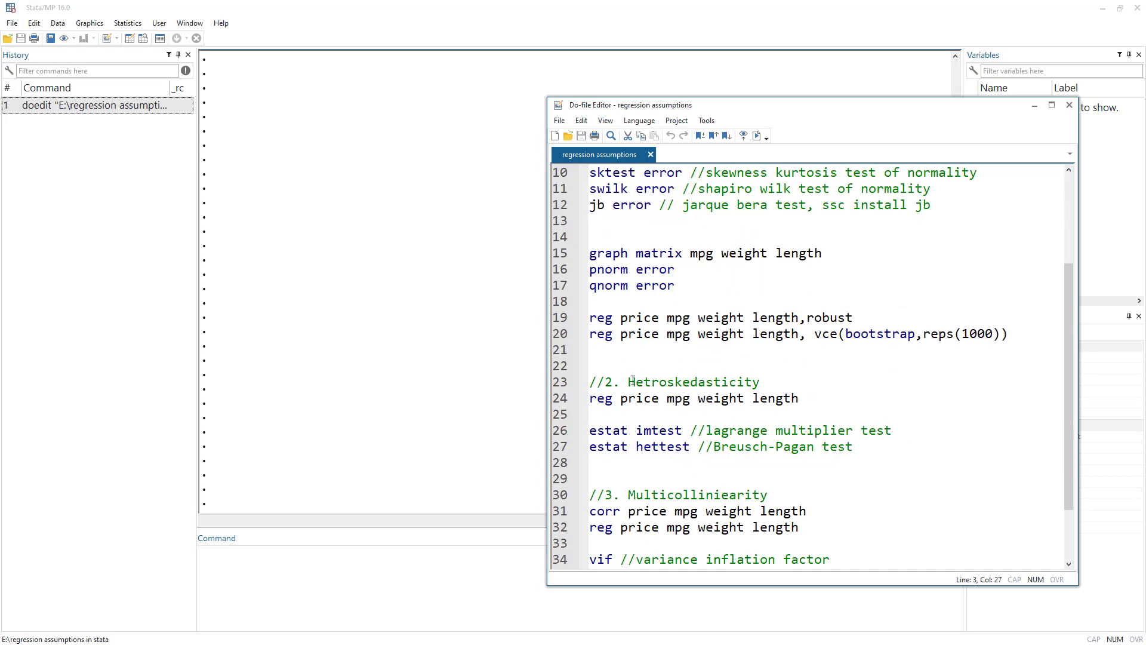
{"action": "left_click_drag", "start_coordinate": [633, 381], "coordinate": [744, 382]}
{"action": "scroll", "coordinate": [714, 370], "scroll_direction": "down", "scroll_amount": 2}
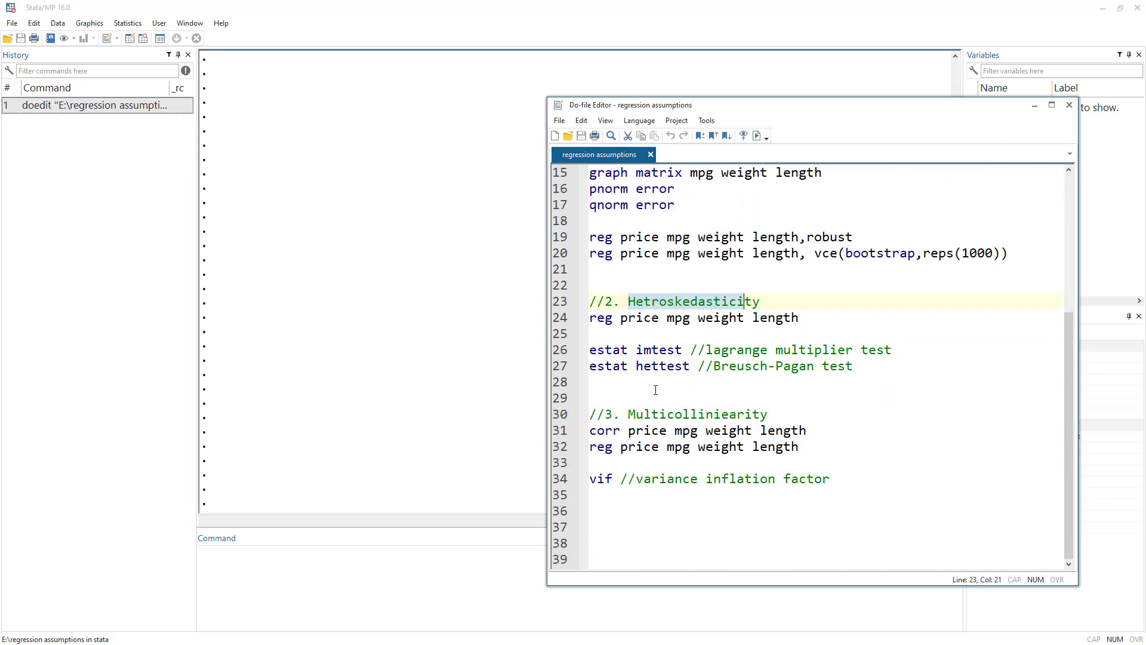
{"action": "left_click_drag", "start_coordinate": [628, 413], "coordinate": [772, 414]}
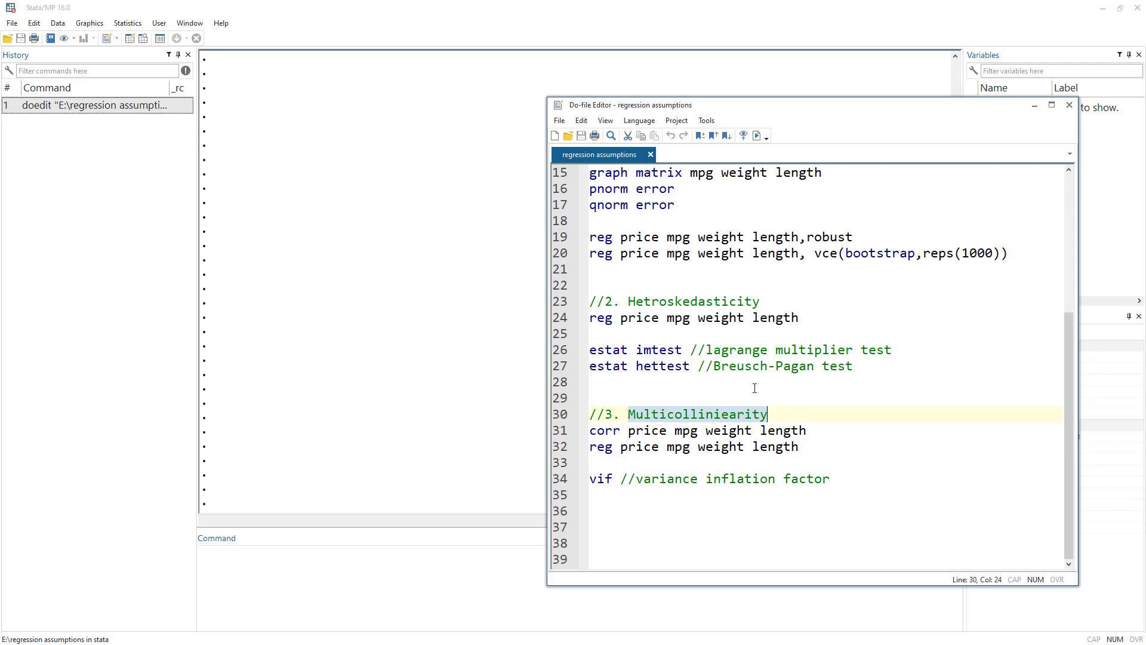
{"action": "scroll", "coordinate": [752, 357], "scroll_direction": "up", "scroll_amount": 5}
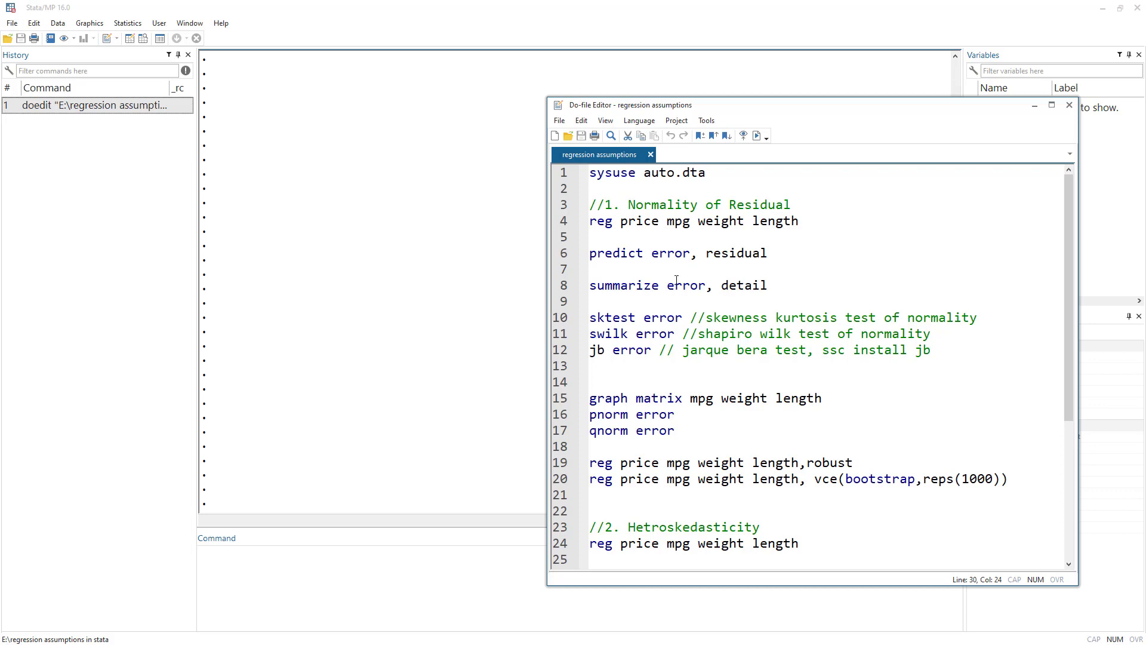
{"action": "scroll", "coordinate": [691, 409], "scroll_direction": "down", "scroll_amount": 4}
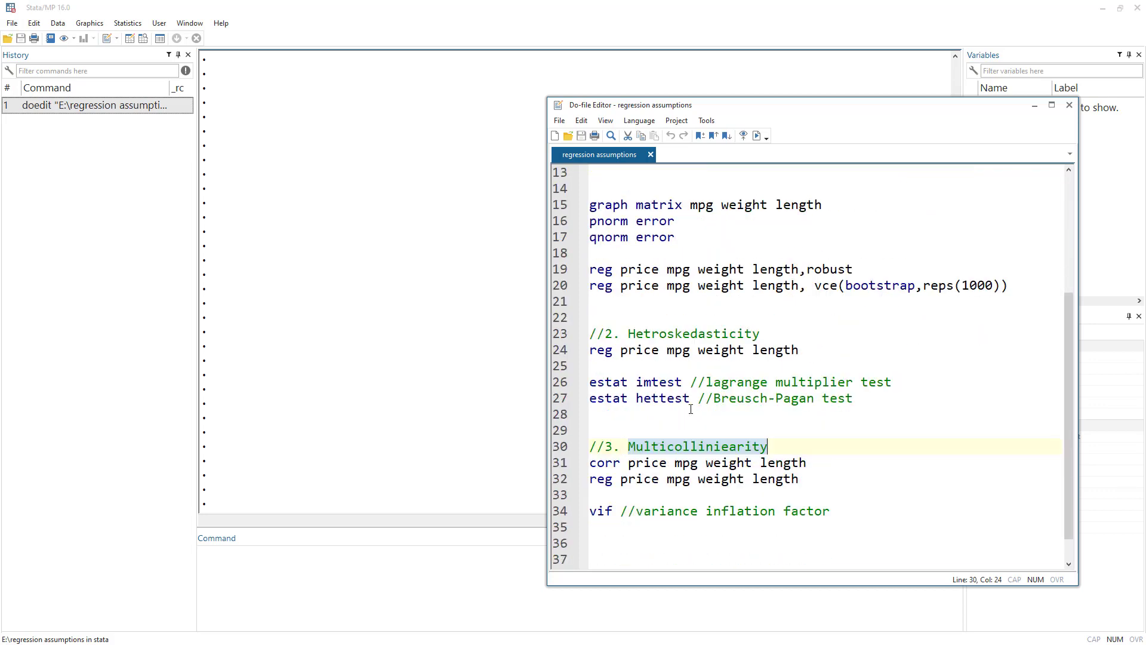
{"action": "scroll", "coordinate": [697, 407], "scroll_direction": "up", "scroll_amount": 4}
{"action": "left_click", "coordinate": [657, 350]}
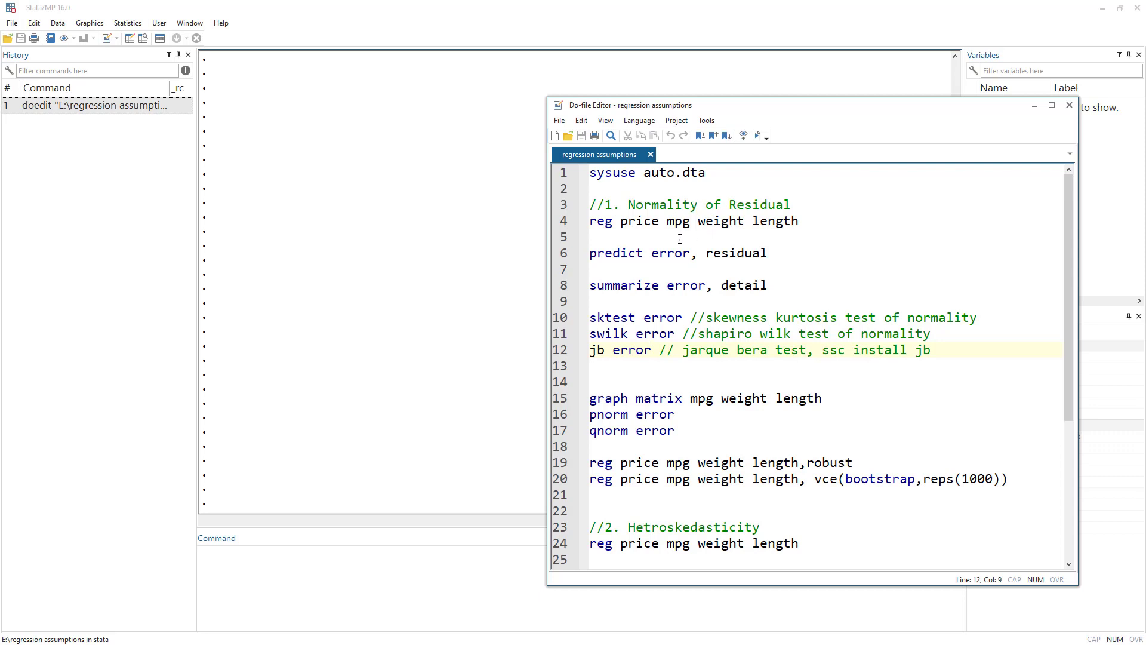
Step: Run only the sysuse auto.dta line of the do-file and move the editor window clear of the variable labels
{"action": "left_click", "coordinate": [564, 173]}
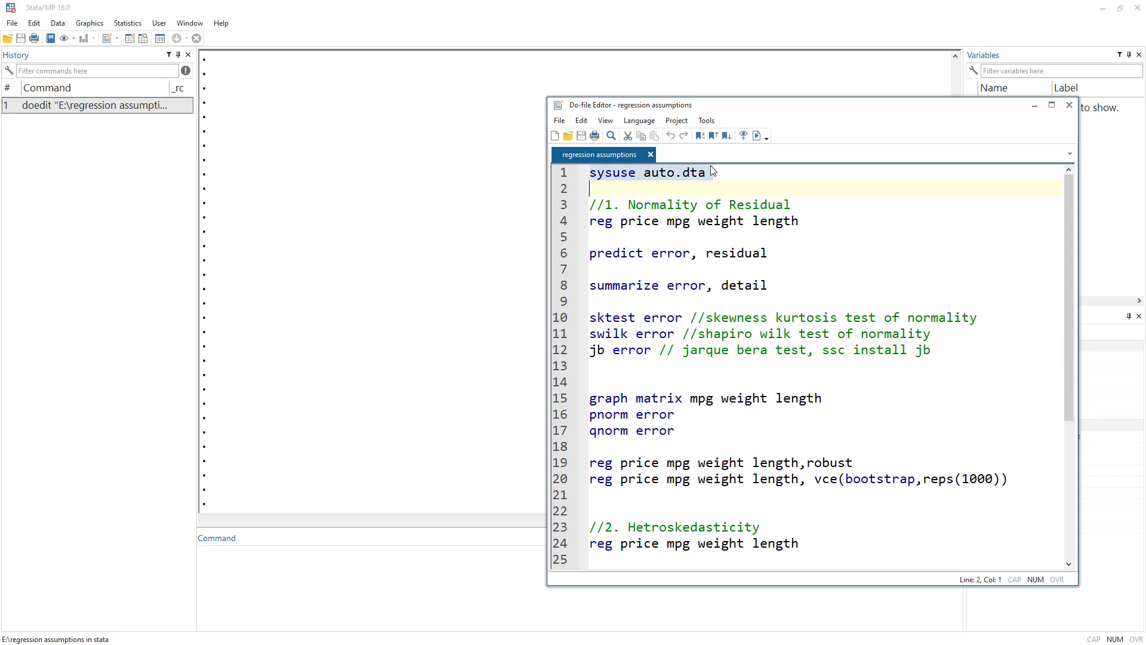
{"action": "left_click", "coordinate": [757, 136]}
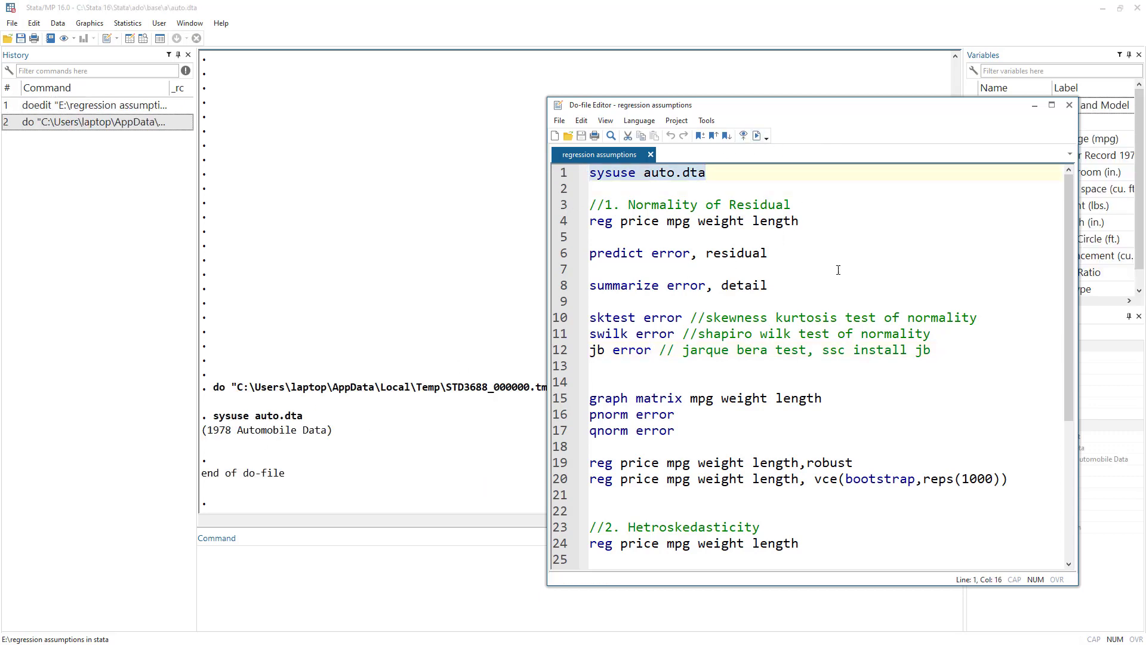
{"action": "left_click_drag", "start_coordinate": [808, 106], "coordinate": [796, 83]}
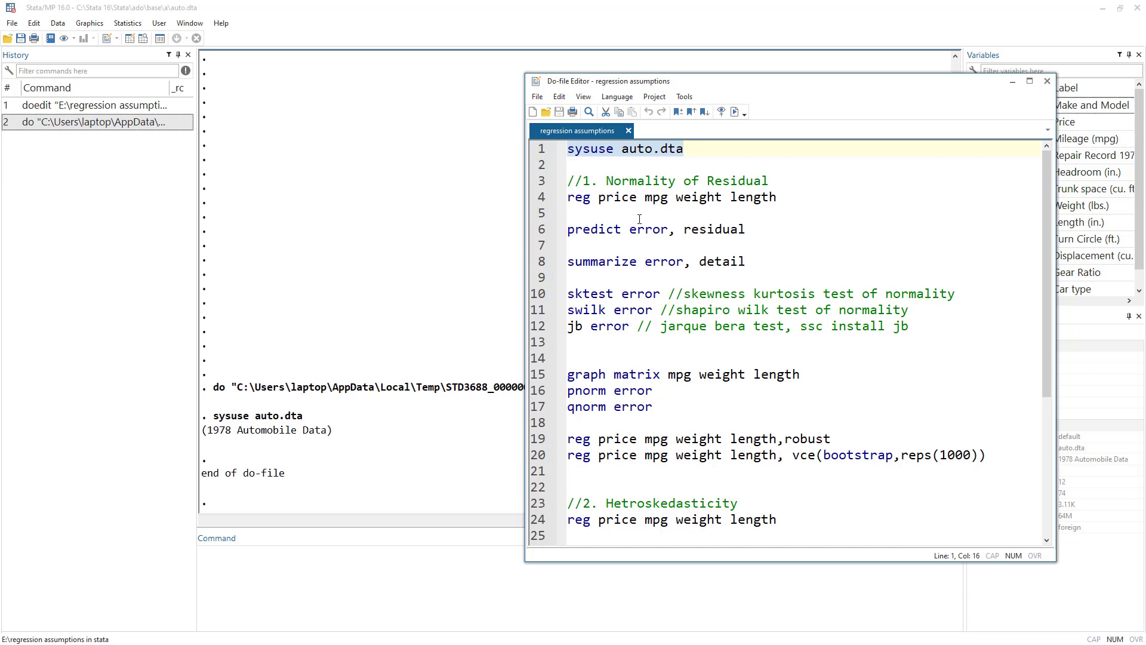
Step: Run the do-file's regression of price on mpg, weight and length in the normality section and review the command's parts
{"action": "left_click", "coordinate": [538, 200]}
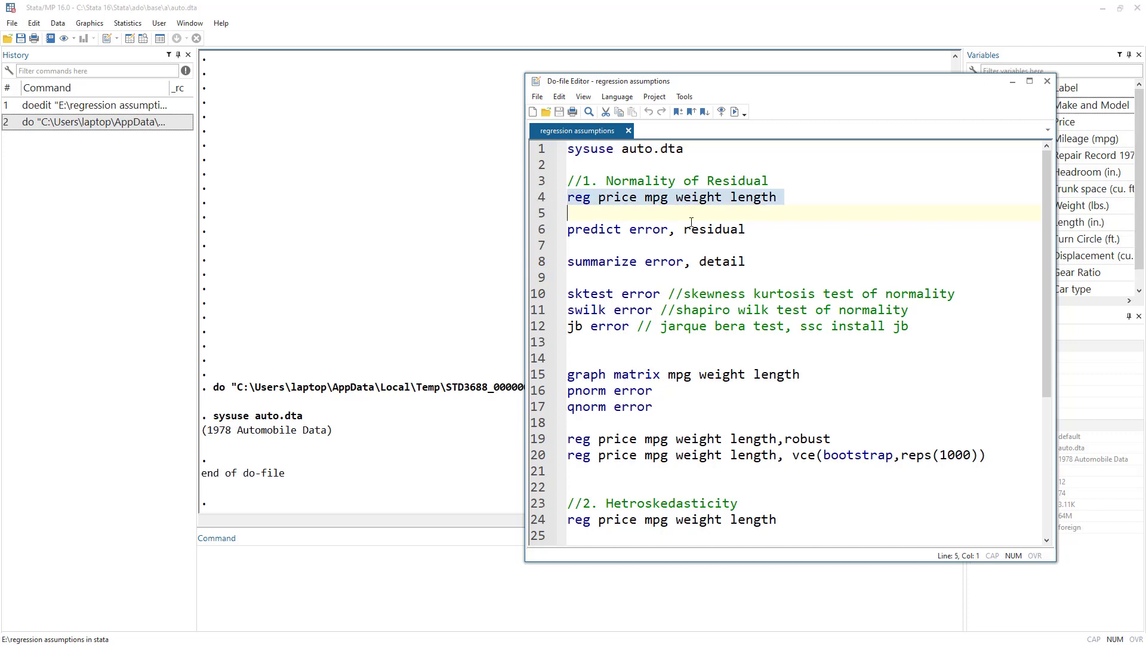
{"action": "left_click", "coordinate": [734, 112]}
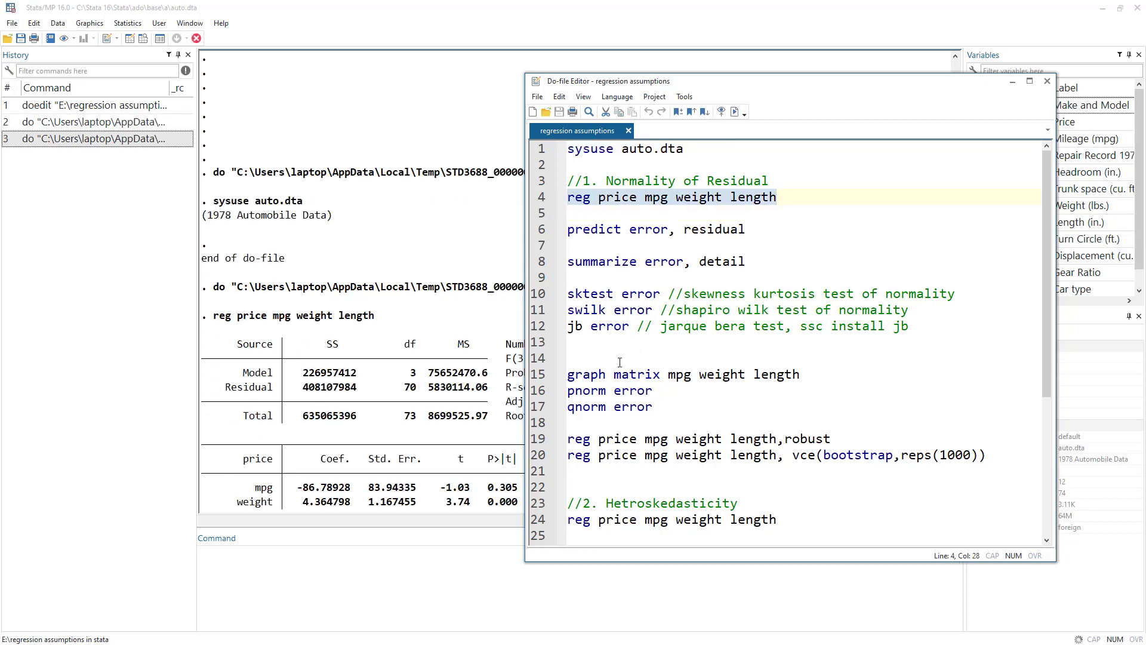
{"action": "double_click", "coordinate": [579, 197]}
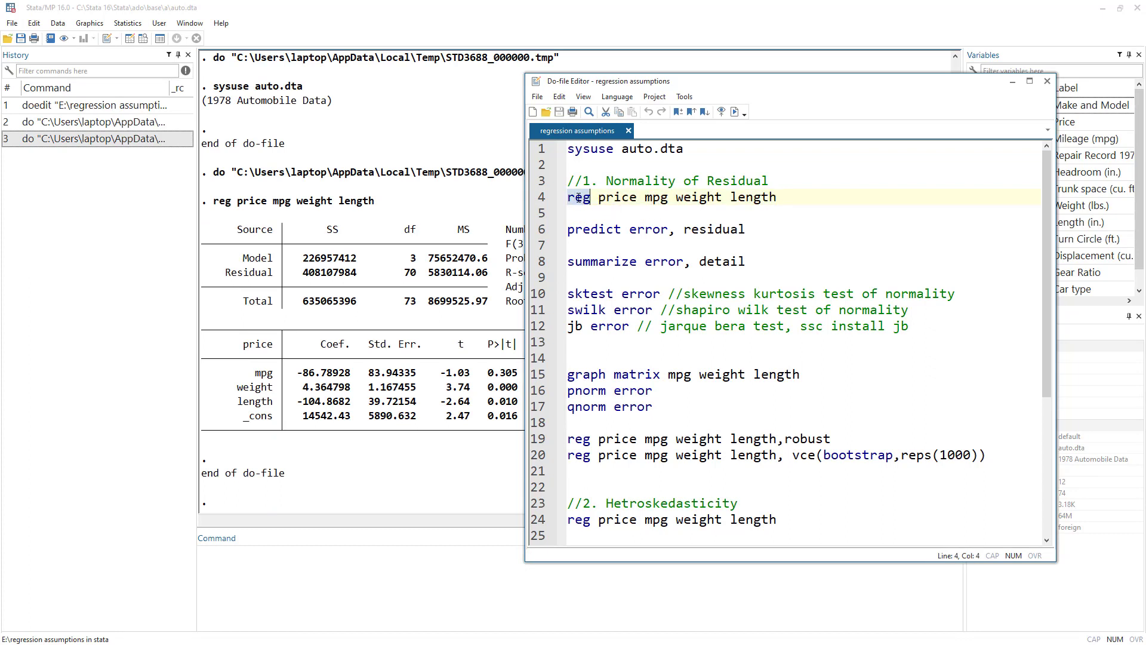
{"action": "double_click", "coordinate": [609, 199]}
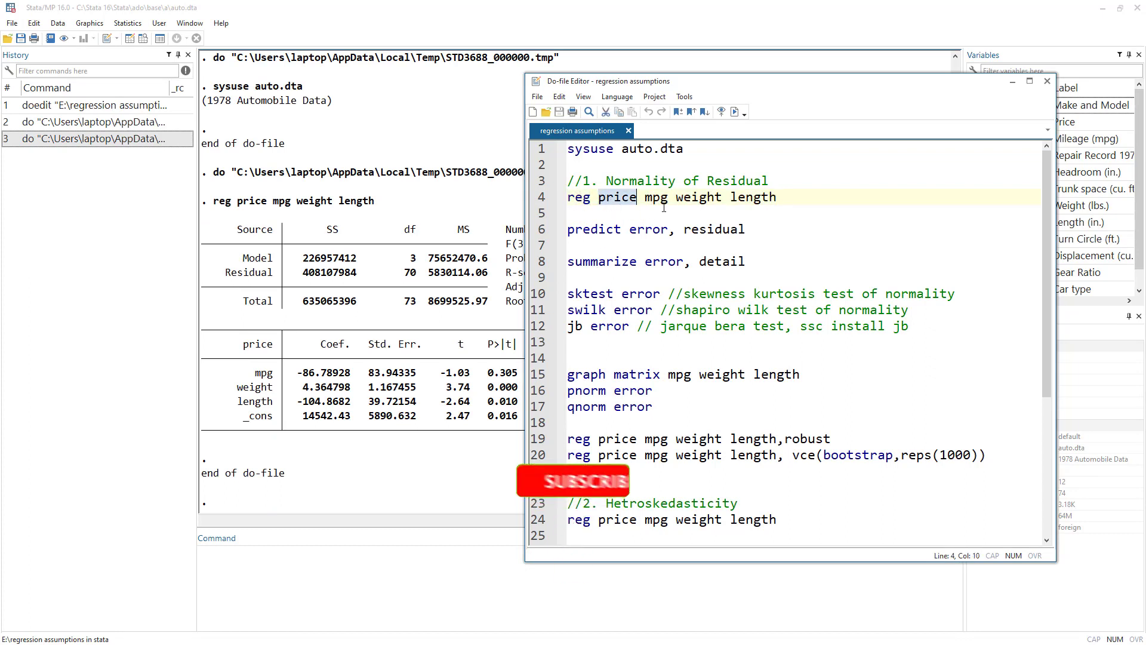
{"action": "left_click_drag", "start_coordinate": [646, 198], "coordinate": [775, 198]}
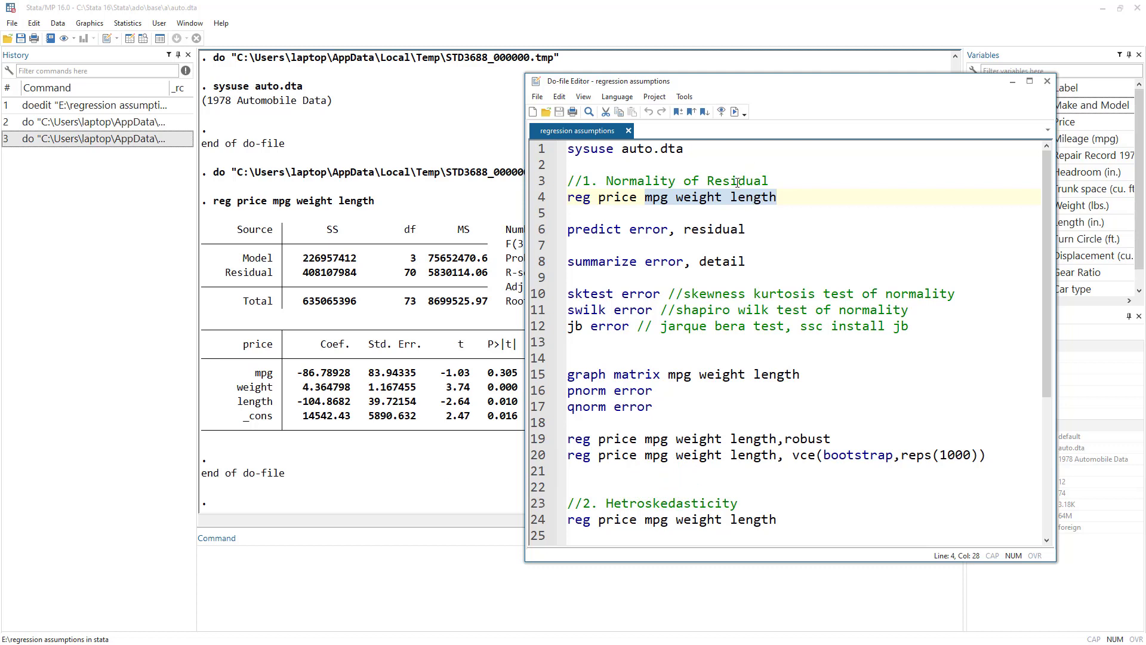
{"action": "double_click", "coordinate": [738, 182]}
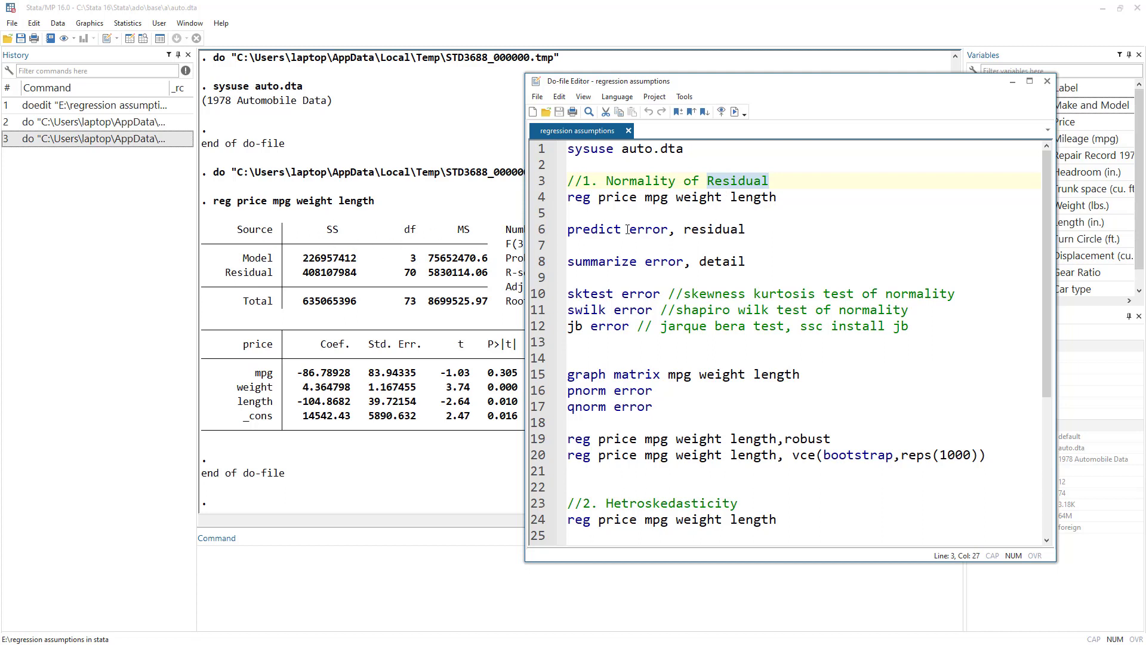
{"action": "left_click", "coordinate": [537, 199]}
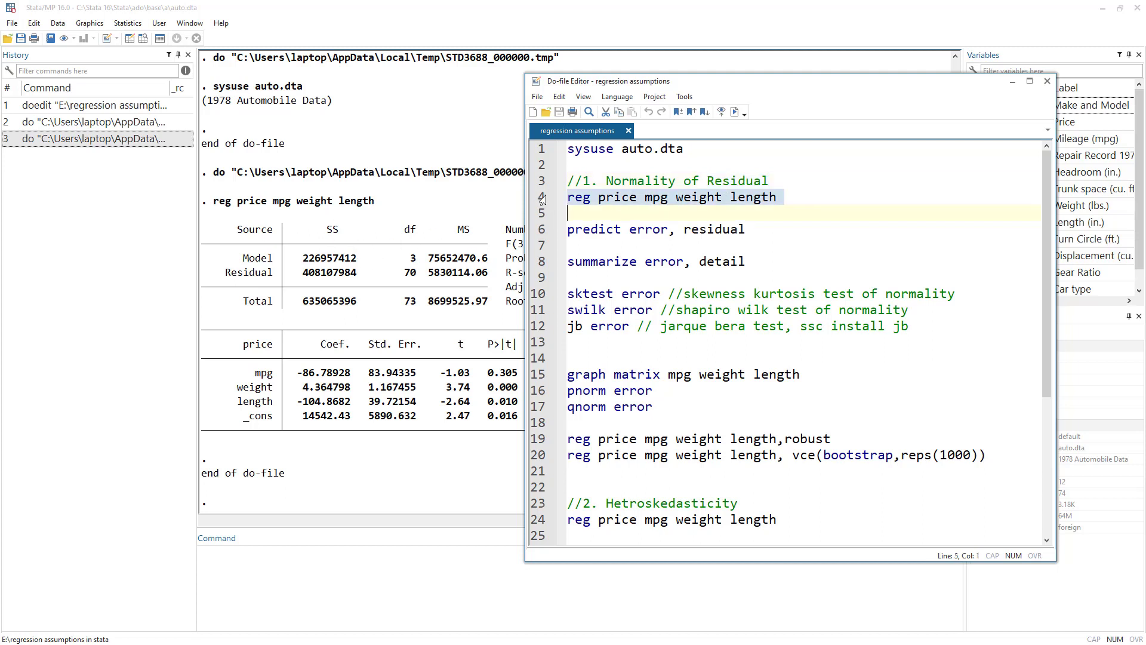
Step: Run the do-file line "predict error, residual" and look for the new error variable in the main window's variable list
{"action": "double_click", "coordinate": [585, 231]}
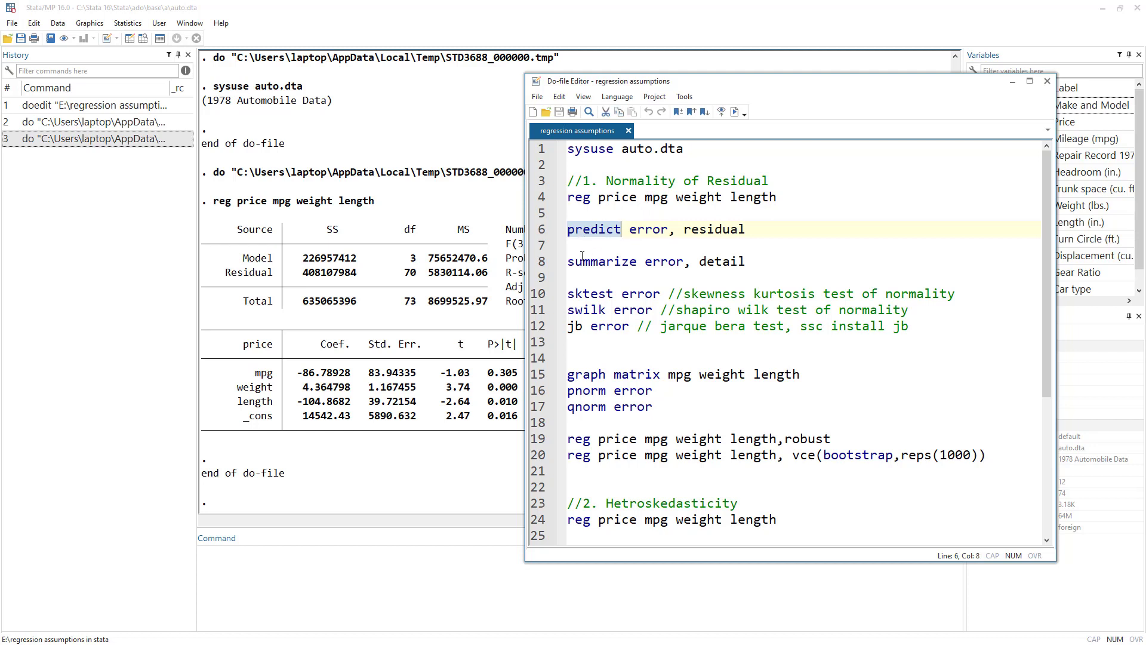
{"action": "double_click", "coordinate": [648, 229]}
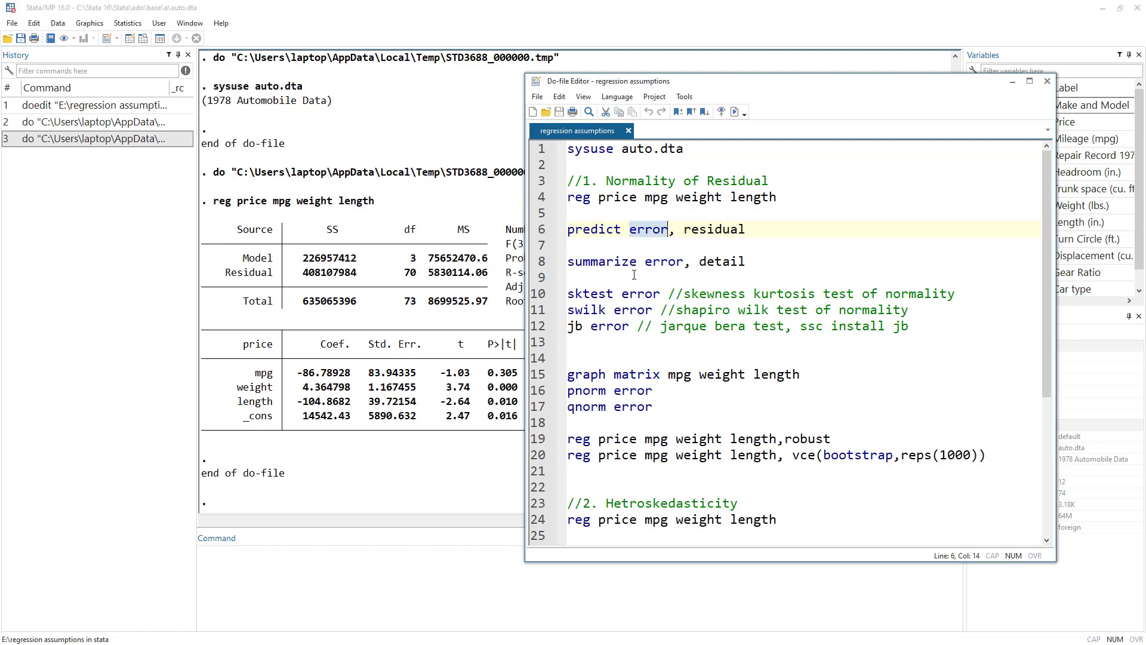
{"action": "left_click", "coordinate": [672, 229]}
{"action": "type", "text": ","}
{"action": "double_click", "coordinate": [717, 230]}
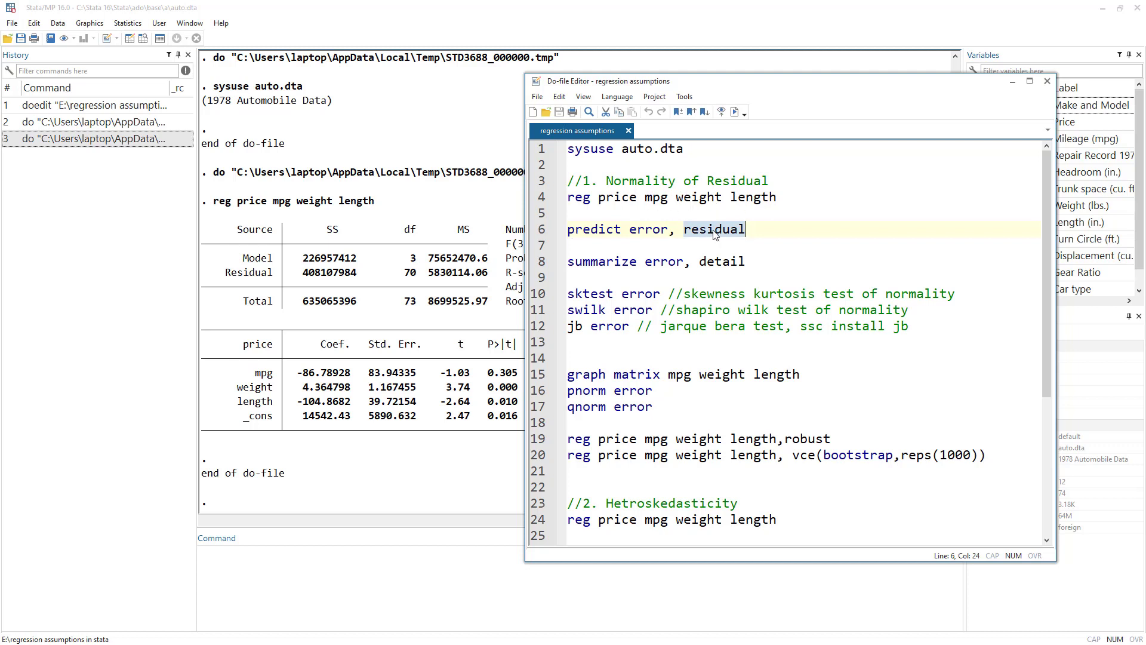
{"action": "double_click", "coordinate": [653, 231]}
{"action": "left_click", "coordinate": [537, 230]}
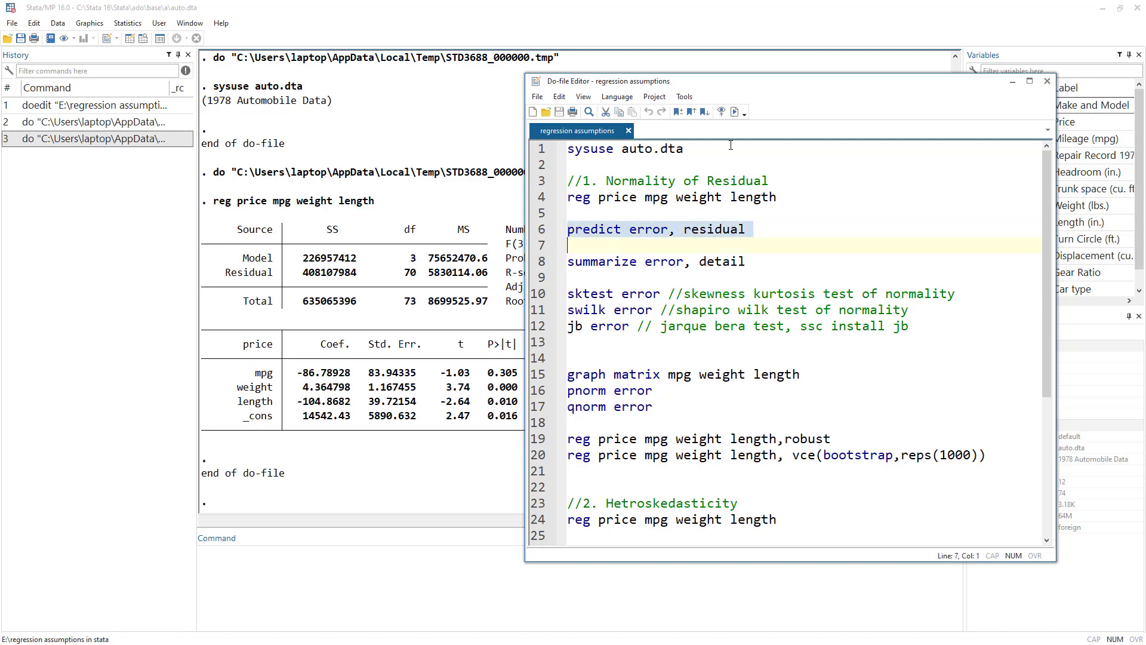
{"action": "left_click", "coordinate": [735, 111]}
{"action": "left_click", "coordinate": [460, 349]}
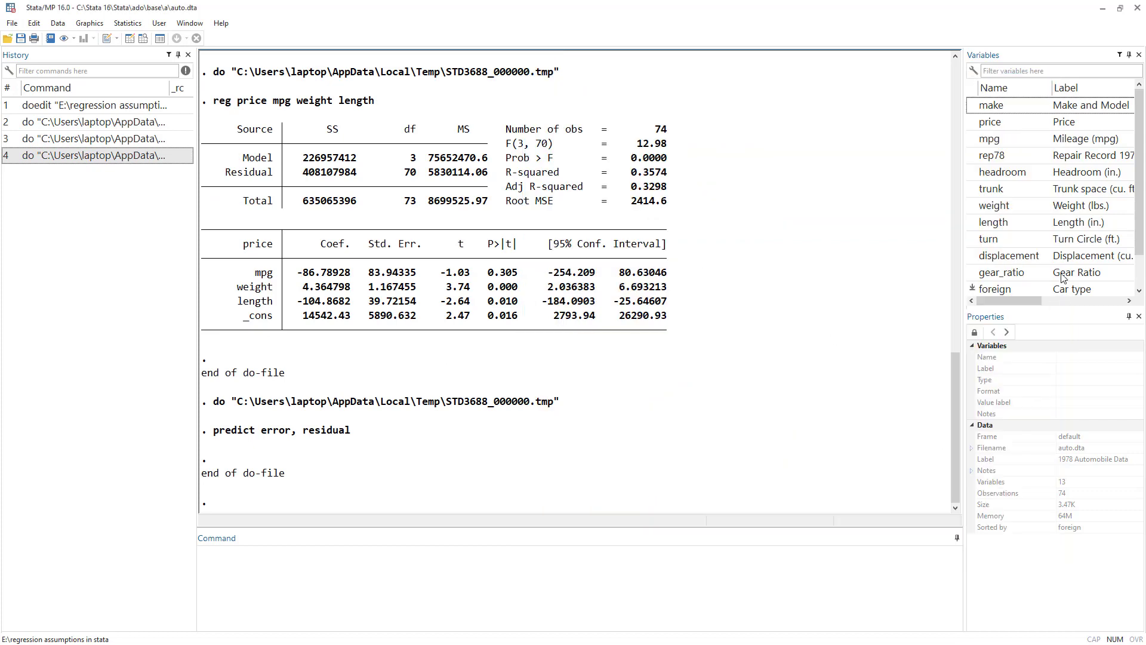
{"action": "scroll", "coordinate": [1056, 248], "scroll_direction": "down", "scroll_amount": 1}
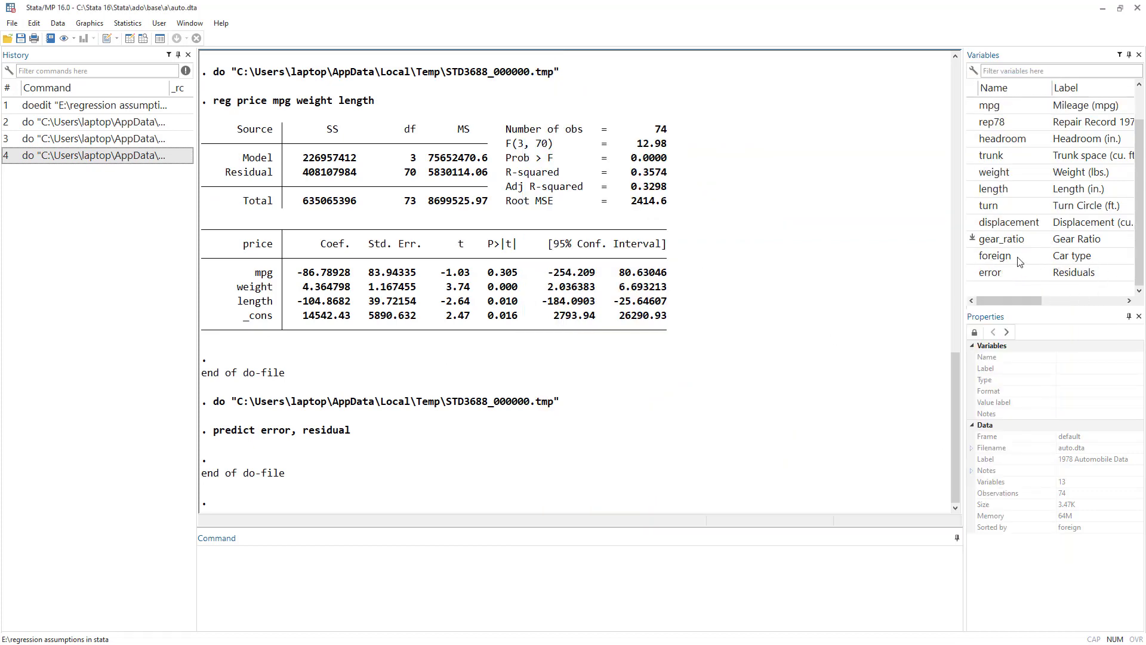
Step: Run "help predict" and read through the command's syntax, options and examples
{"action": "left_click", "coordinate": [274, 553]}
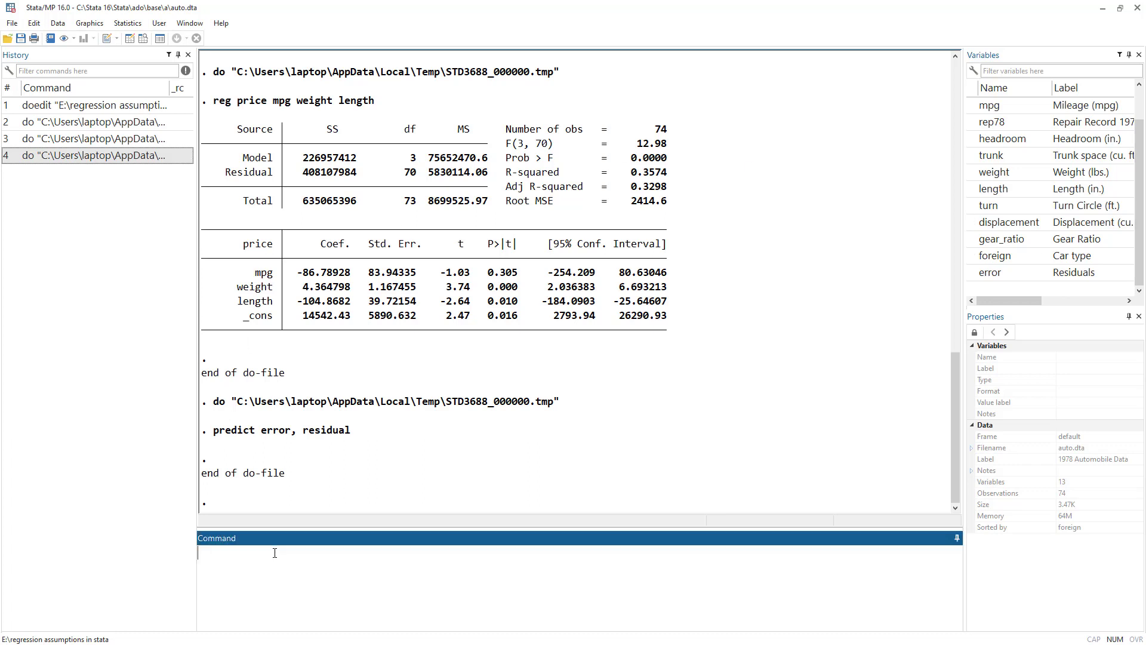
{"action": "type", "text": "help"}
{"action": "type", "text": "predict"}
{"action": "key", "text": "Return"}
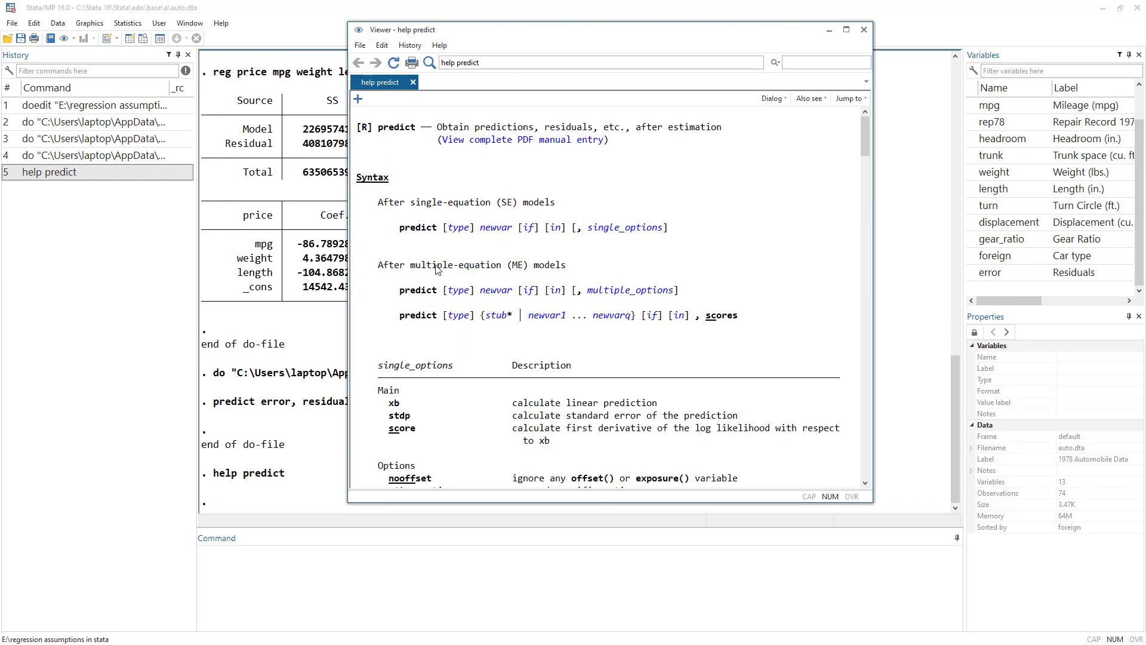
{"action": "scroll", "coordinate": [466, 389], "scroll_direction": "down", "scroll_amount": 7}
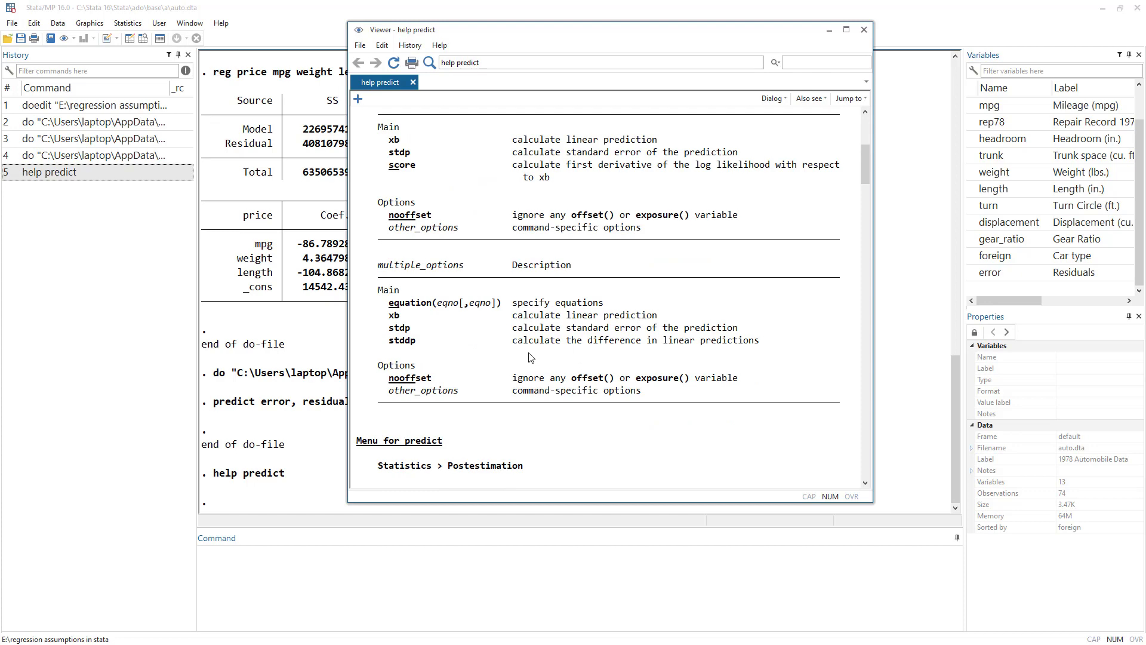
{"action": "scroll", "coordinate": [532, 357], "scroll_direction": "up", "scroll_amount": 2}
{"action": "scroll", "coordinate": [478, 370], "scroll_direction": "down", "scroll_amount": 15}
{"action": "scroll", "coordinate": [469, 381], "scroll_direction": "down", "scroll_amount": 1}
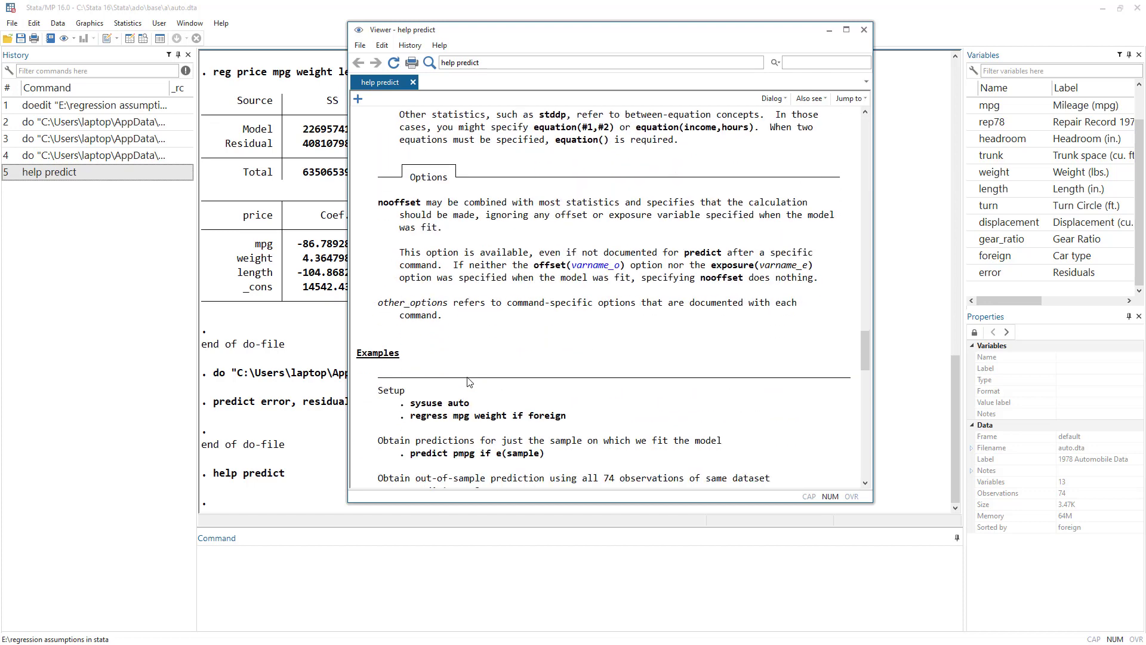
{"action": "scroll", "coordinate": [582, 366], "scroll_direction": "up", "scroll_amount": 12}
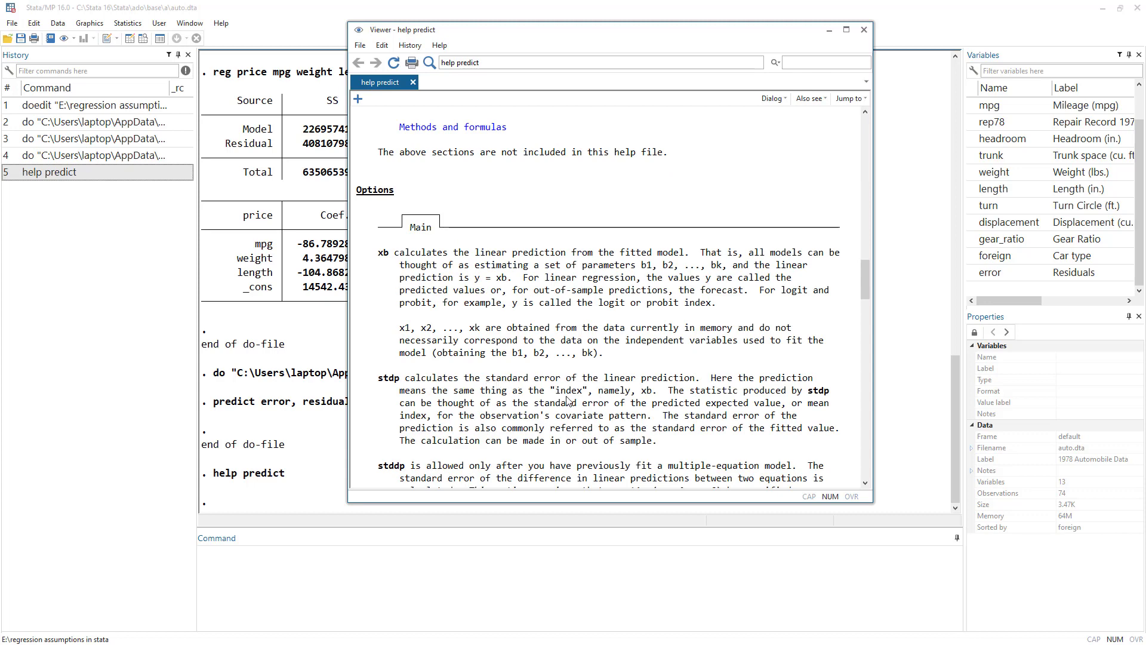
{"action": "scroll", "coordinate": [476, 385], "scroll_direction": "down", "scroll_amount": 3}
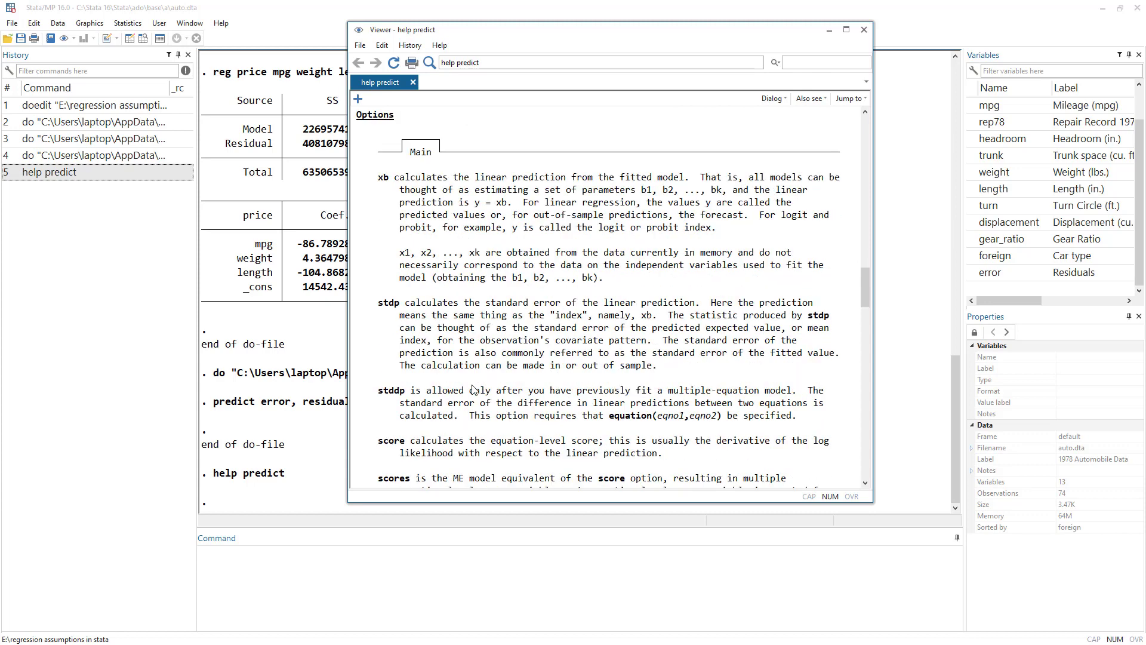
{"action": "scroll", "coordinate": [444, 353], "scroll_direction": "up", "scroll_amount": 6}
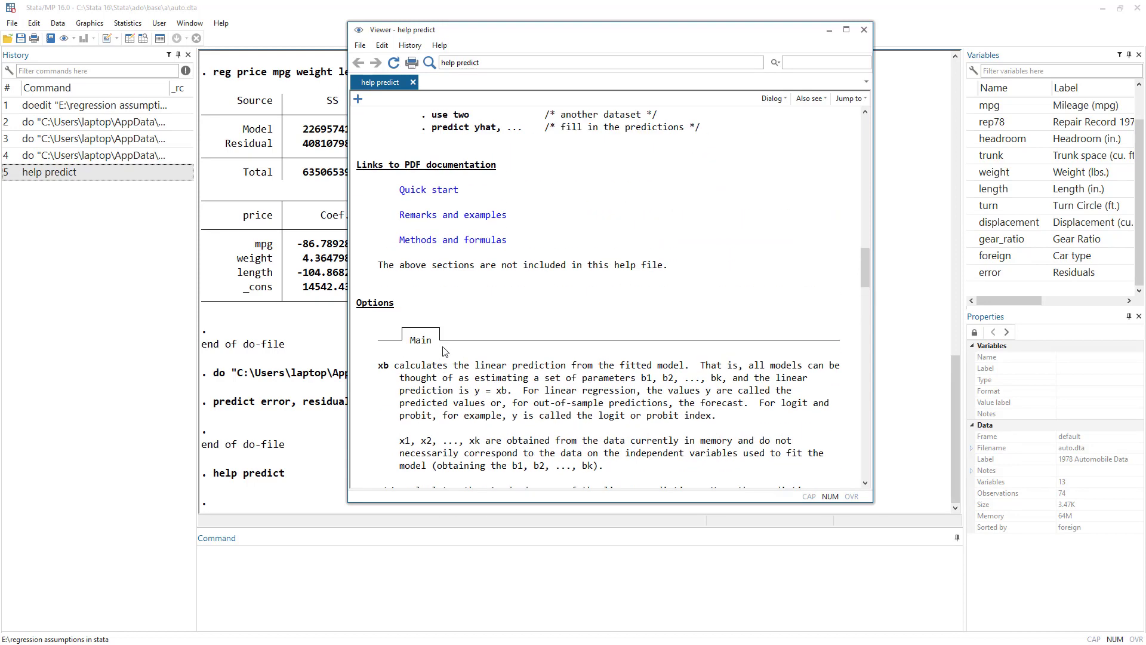
Step: Search the predict help for "resid" and read the description, closing the help to return to the do-file
{"action": "key", "text": "ctrl+f"}
{"action": "type", "text": "resid"}
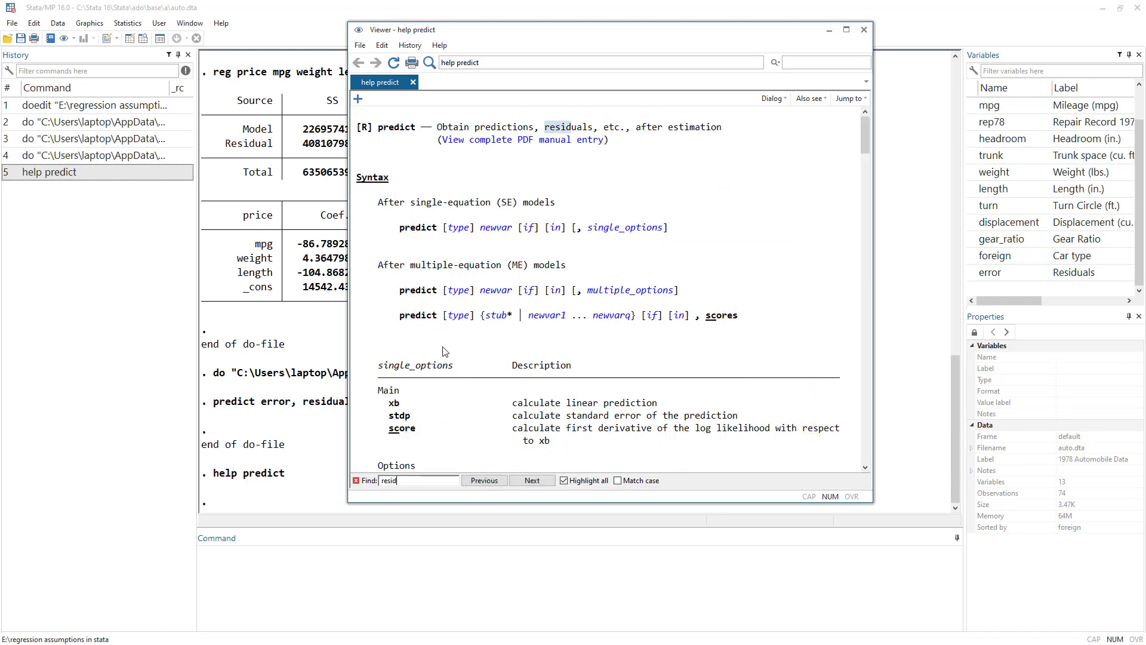
{"action": "key", "text": "Return"}
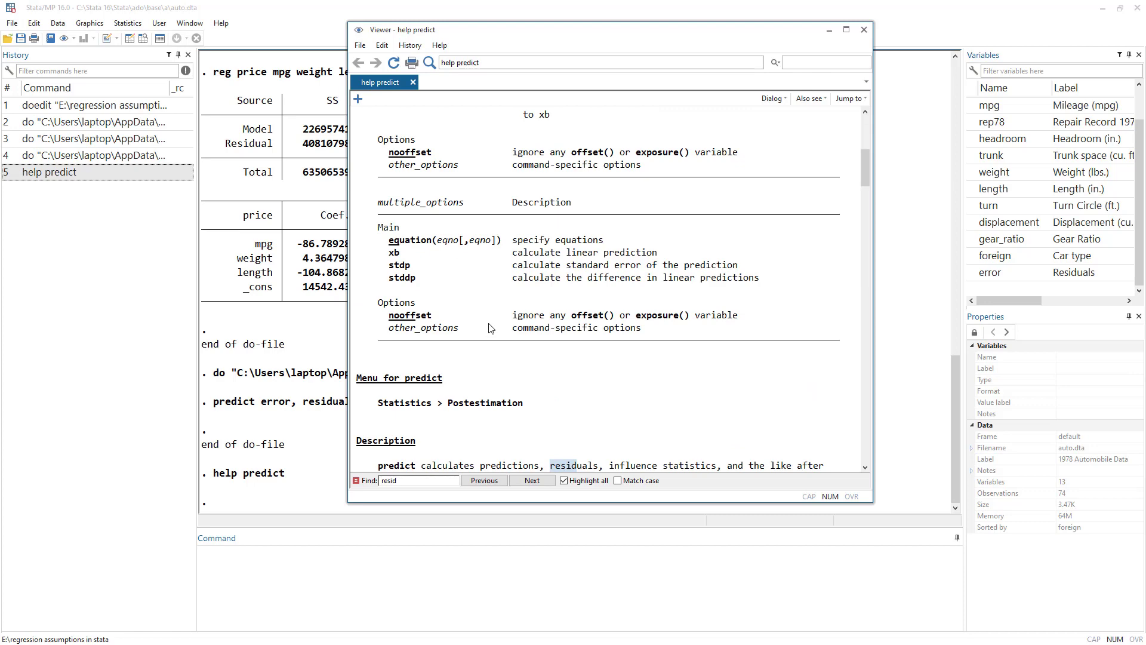
{"action": "scroll", "coordinate": [528, 326], "scroll_direction": "down", "scroll_amount": 3}
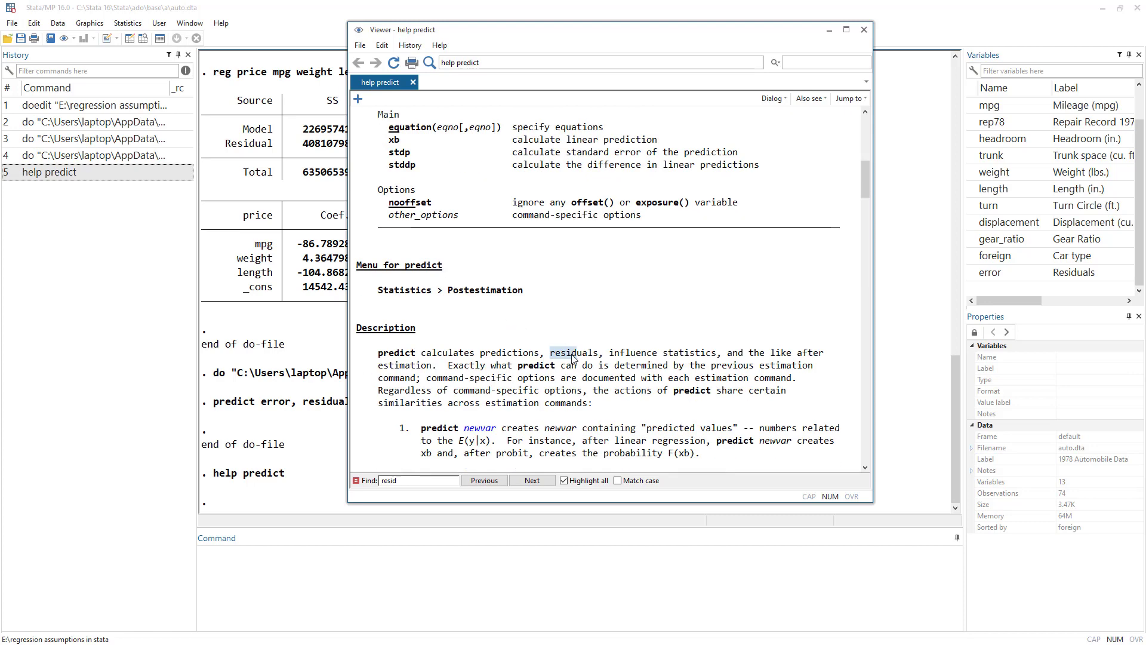
{"action": "scroll", "coordinate": [738, 276], "scroll_direction": "down", "scroll_amount": 3}
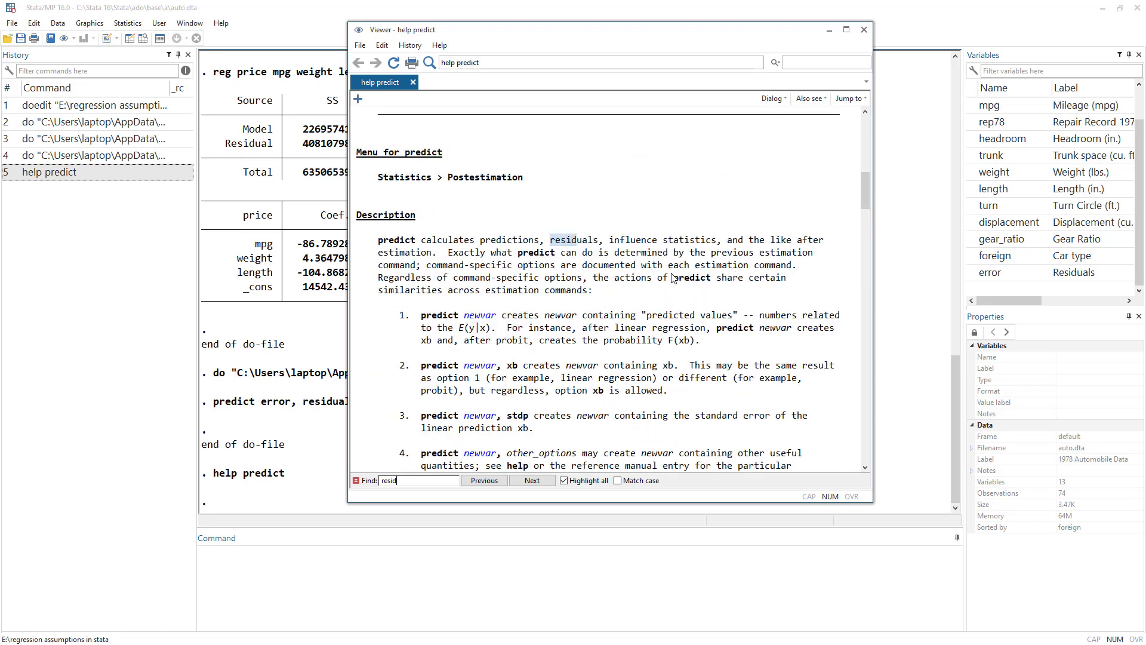
{"action": "left_click", "coordinate": [864, 29]}
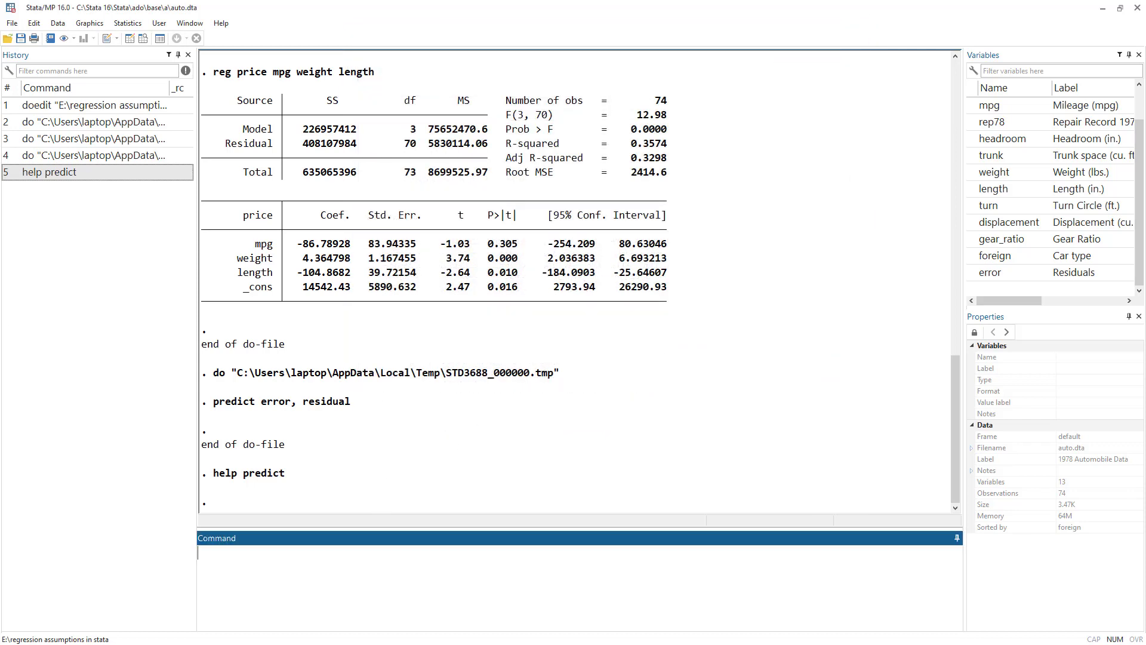
{"action": "key", "text": "alt+Tab"}
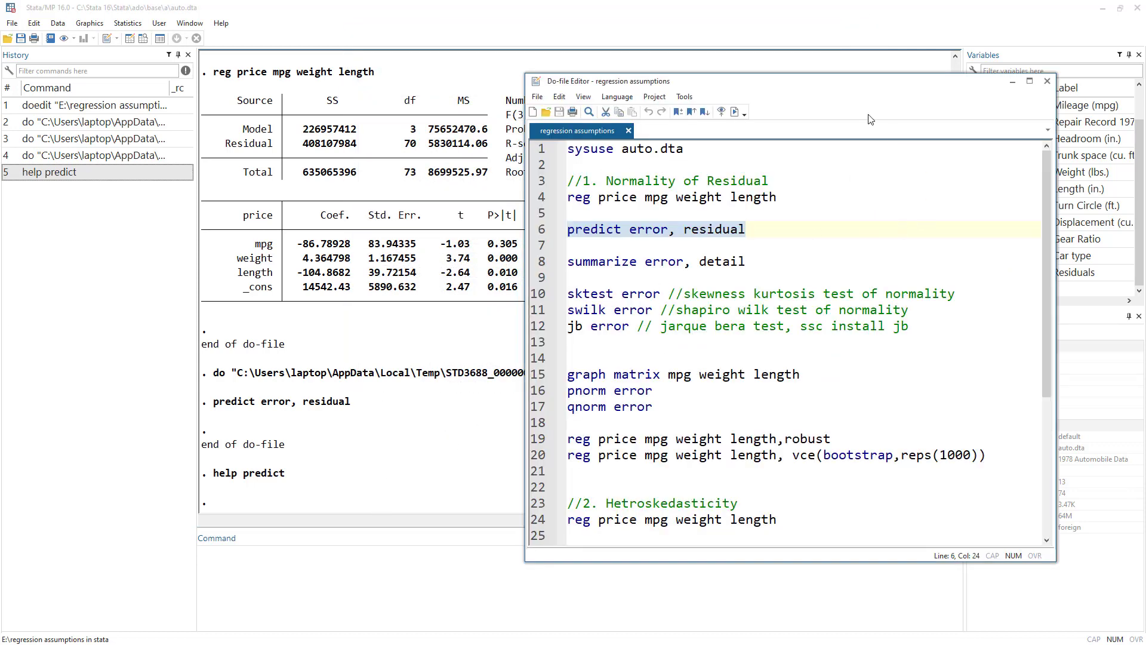
Step: Run the do-file line "summarize error, detail" and bring the main window's results forward
{"action": "left_click_drag", "start_coordinate": [844, 76], "coordinate": [747, 67]}
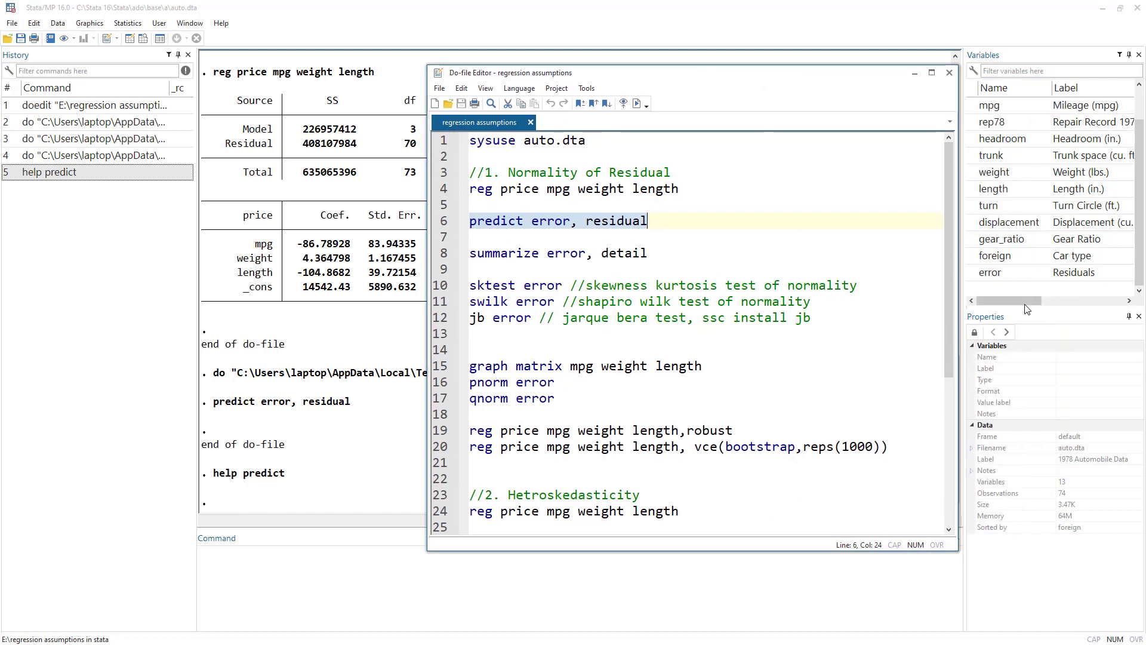
{"action": "left_click", "coordinate": [437, 255]}
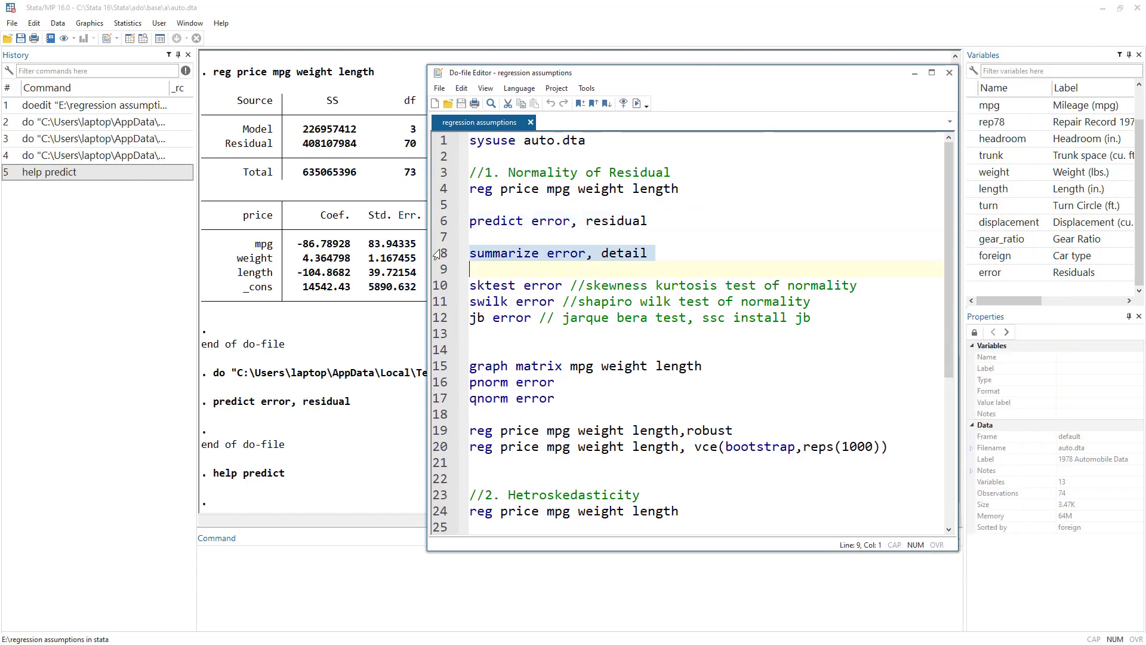
{"action": "left_click_drag", "start_coordinate": [603, 253], "coordinate": [651, 250]}
{"action": "left_click", "coordinate": [637, 103]}
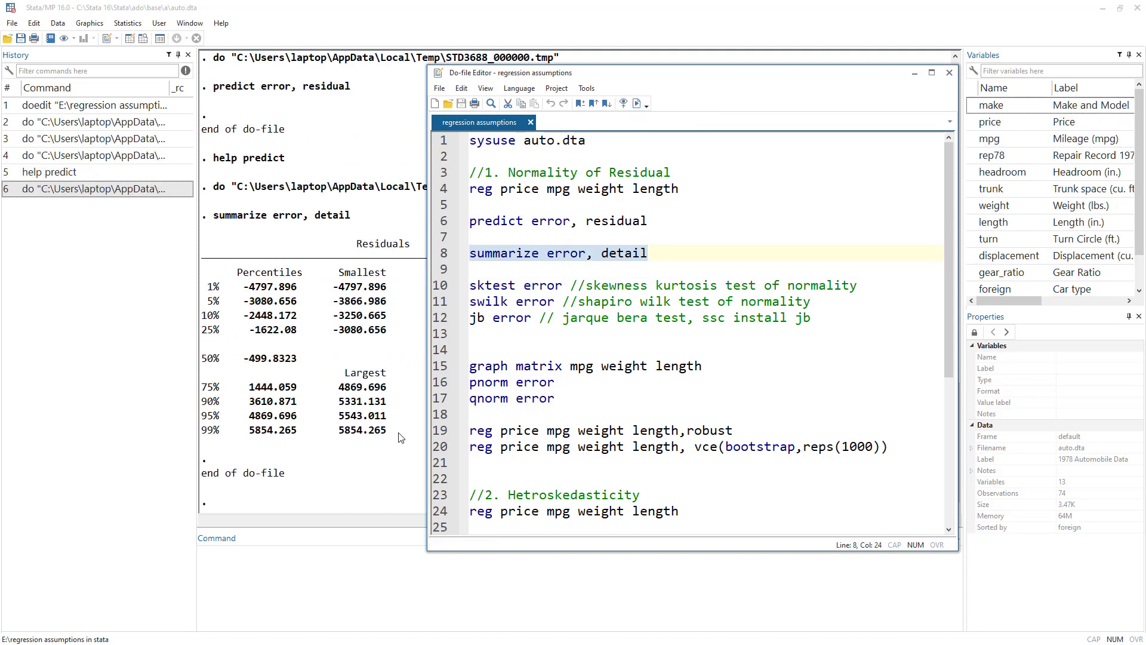
{"action": "left_click", "coordinate": [400, 438]}
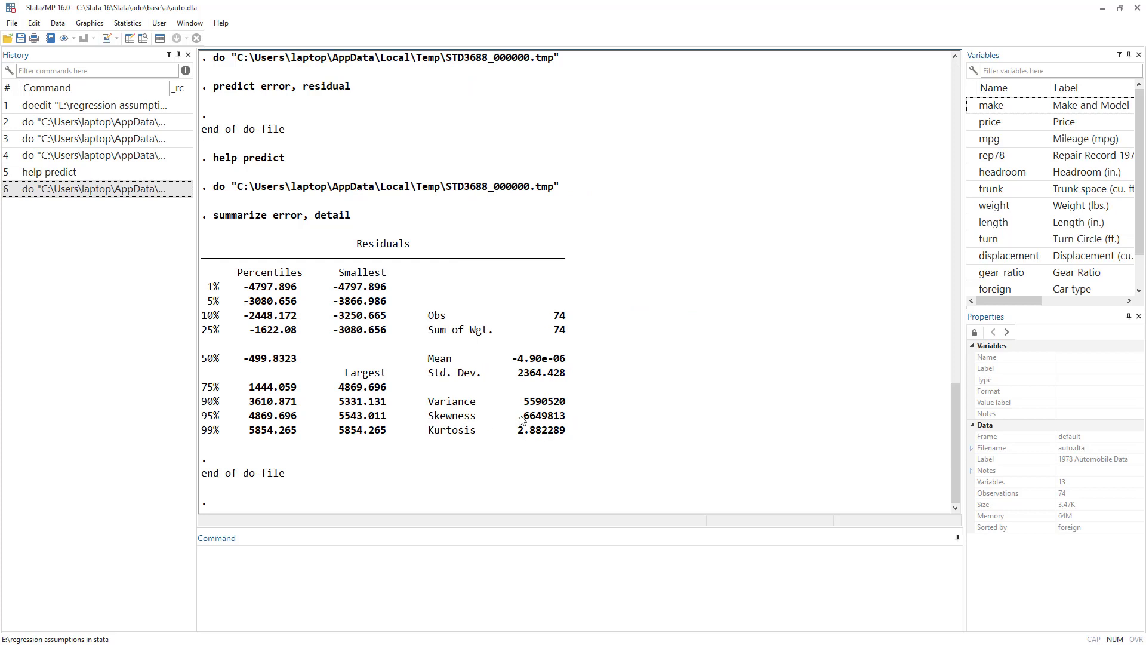
Step: Examine the skewness and kurtosis values of the residuals in the detailed summary
{"action": "left_click_drag", "start_coordinate": [521, 420], "coordinate": [582, 421]}
{"action": "left_click_drag", "start_coordinate": [442, 416], "coordinate": [572, 430]}
{"action": "left_click_drag", "start_coordinate": [426, 416], "coordinate": [583, 440]}
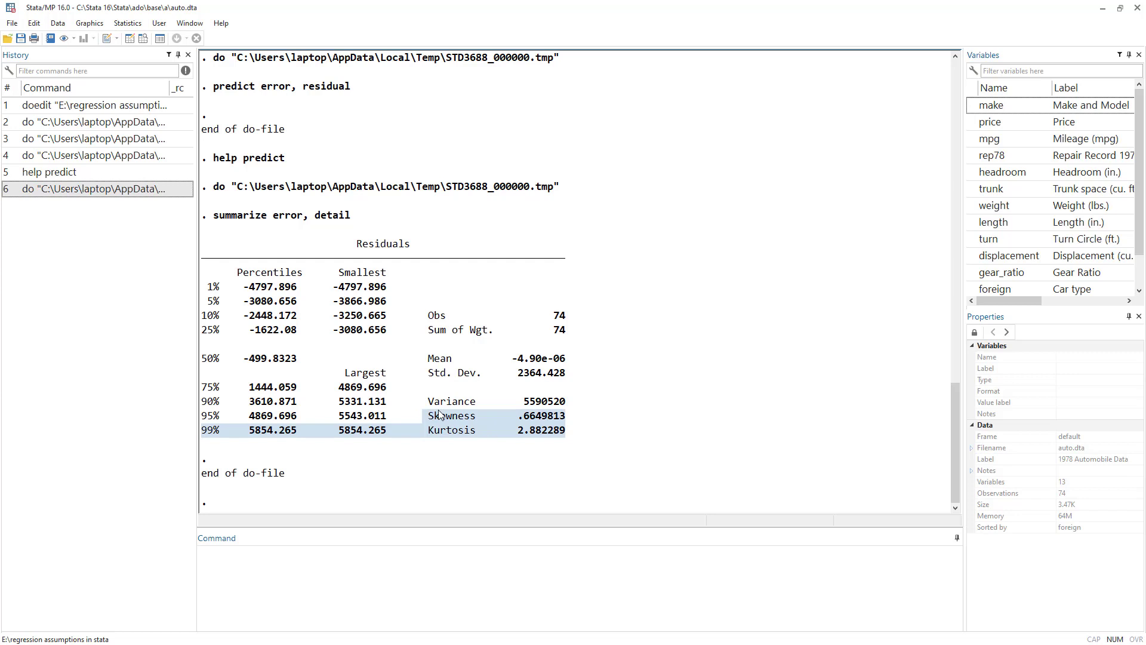
{"action": "left_click", "coordinate": [515, 433]}
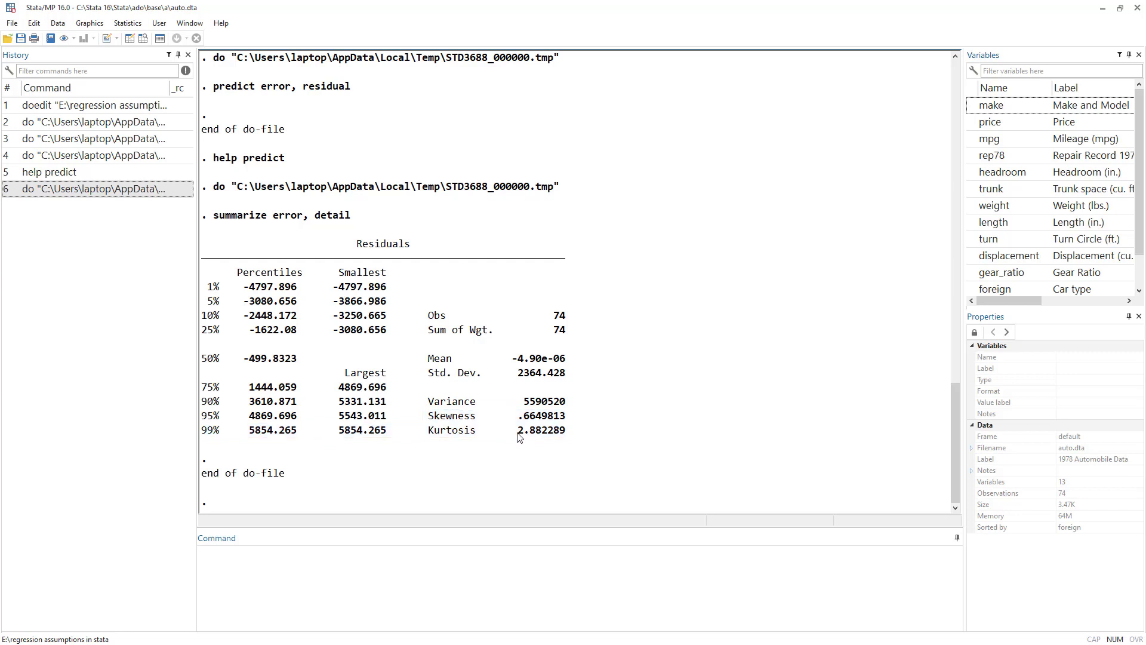
{"action": "left_click_drag", "start_coordinate": [429, 434], "coordinate": [578, 440]}
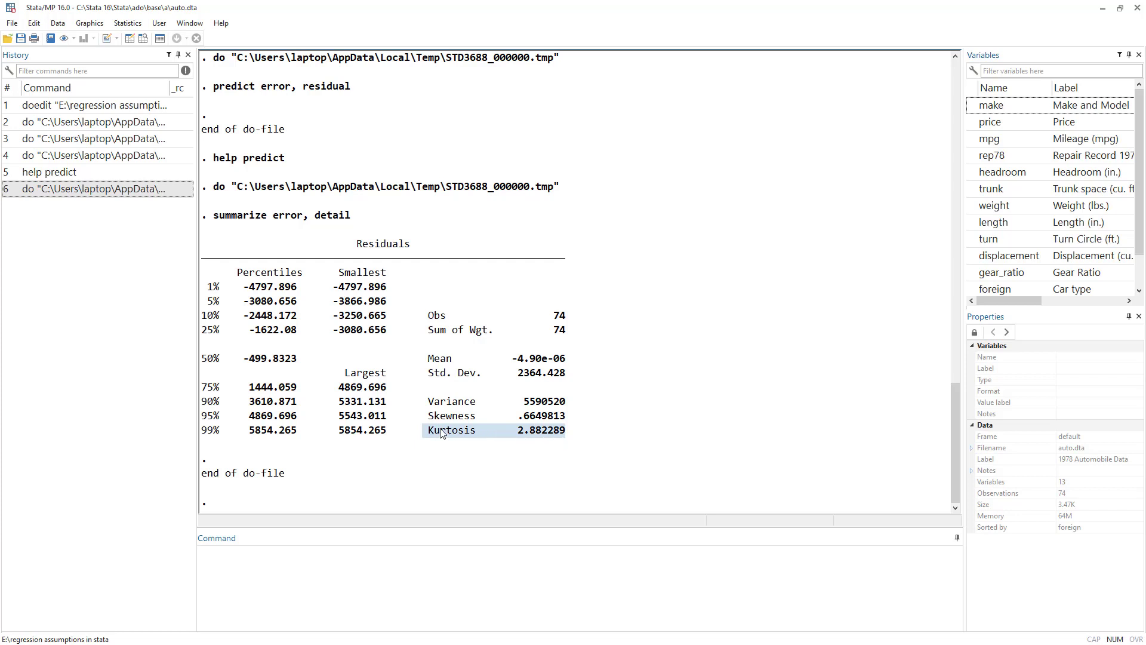
{"action": "left_click", "coordinate": [462, 433]}
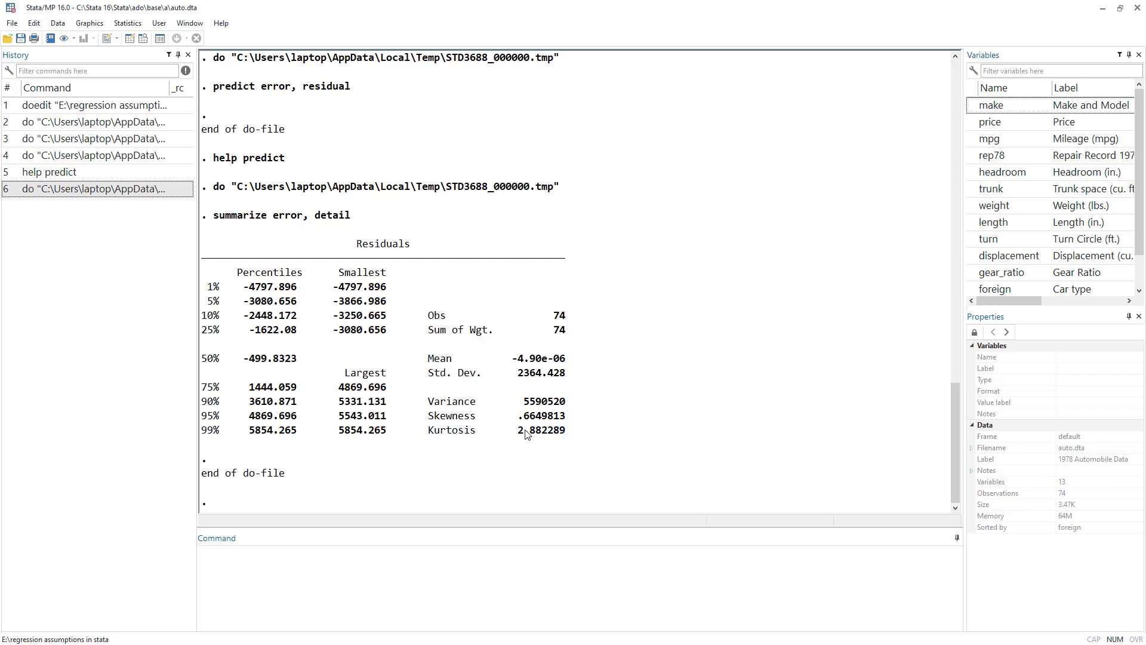
{"action": "left_click_drag", "start_coordinate": [566, 433], "coordinate": [520, 434]}
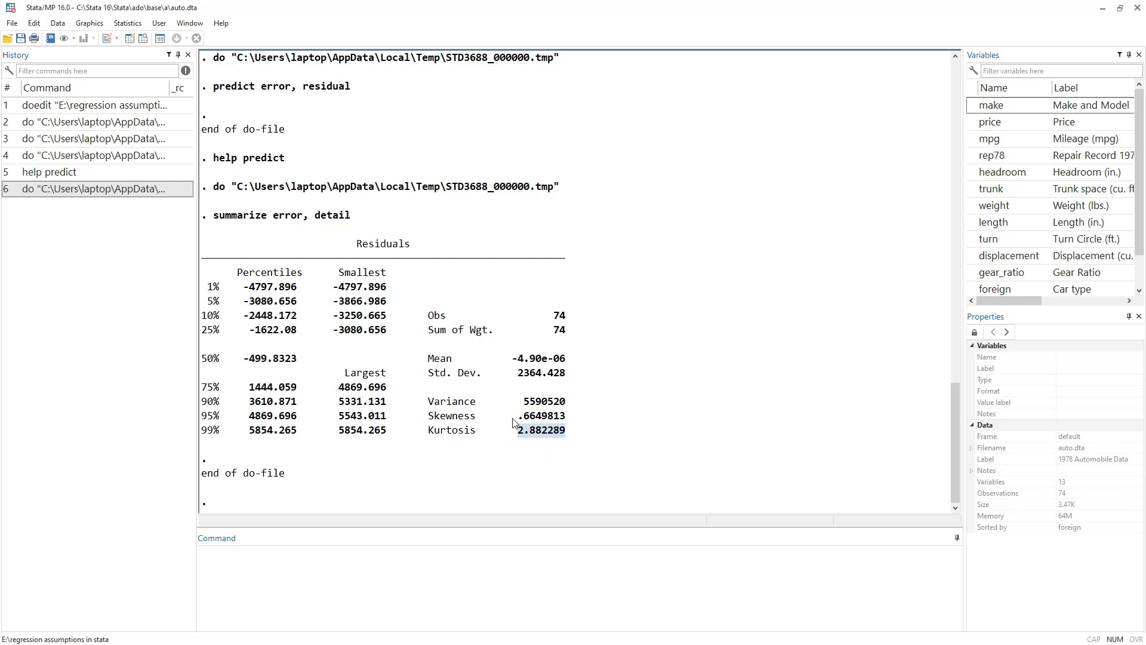
{"action": "left_click", "coordinate": [524, 435]}
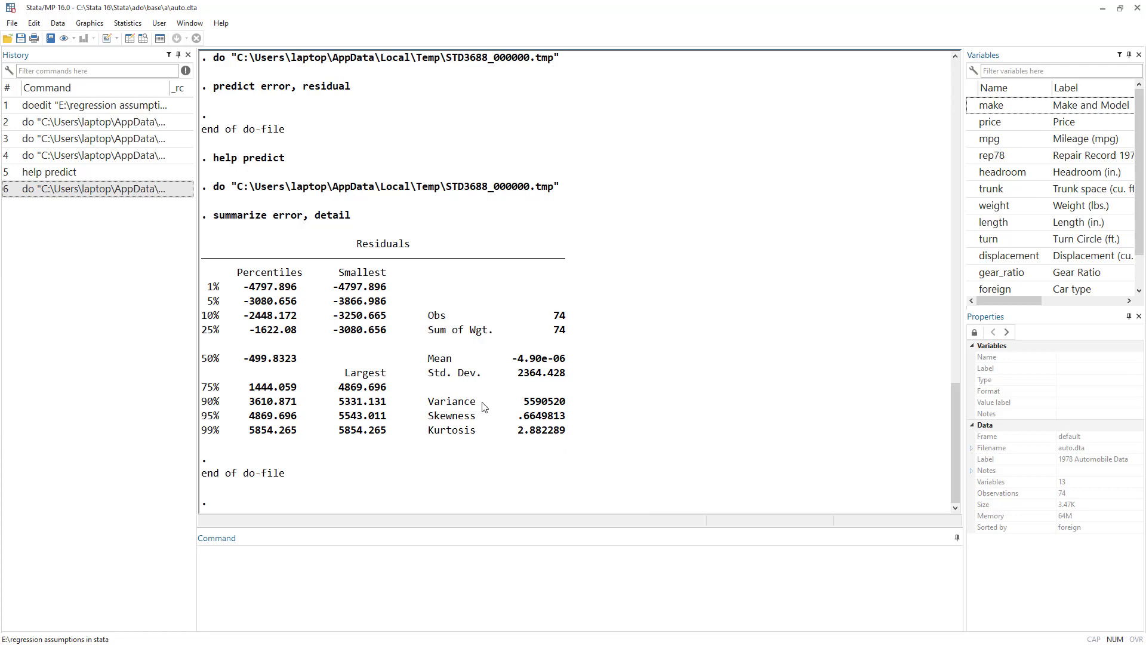
Step: Review the do-file's normality test commands, run the "sktest error" line and bring up its results
{"action": "key", "text": "alt+Tab"}
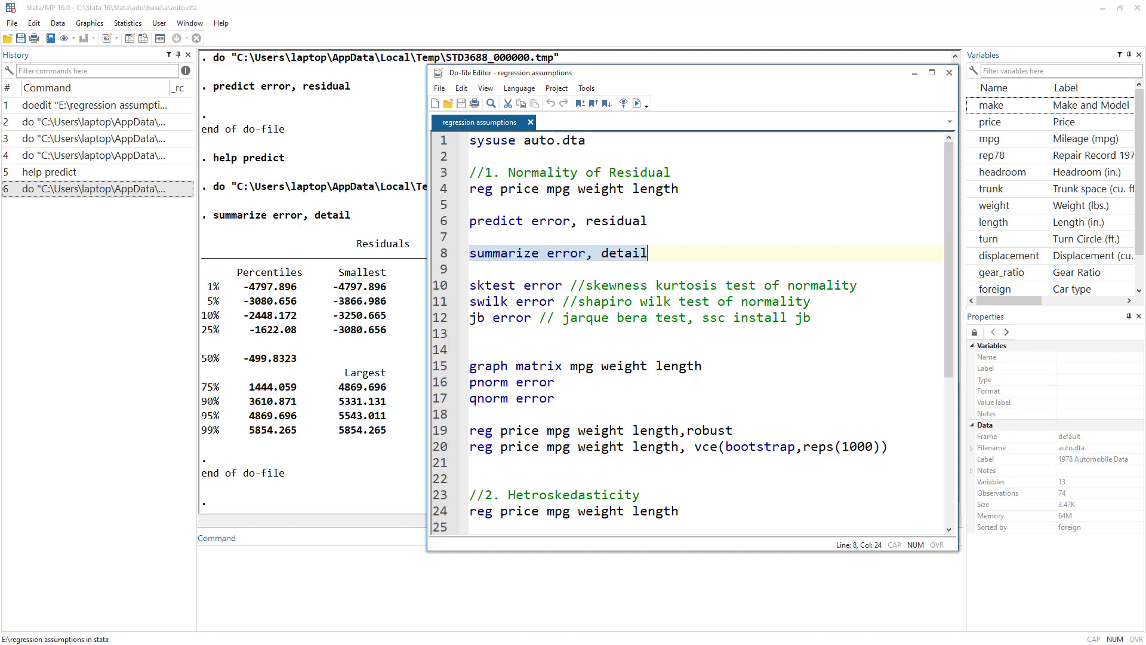
{"action": "key", "text": "ctrl+d"}
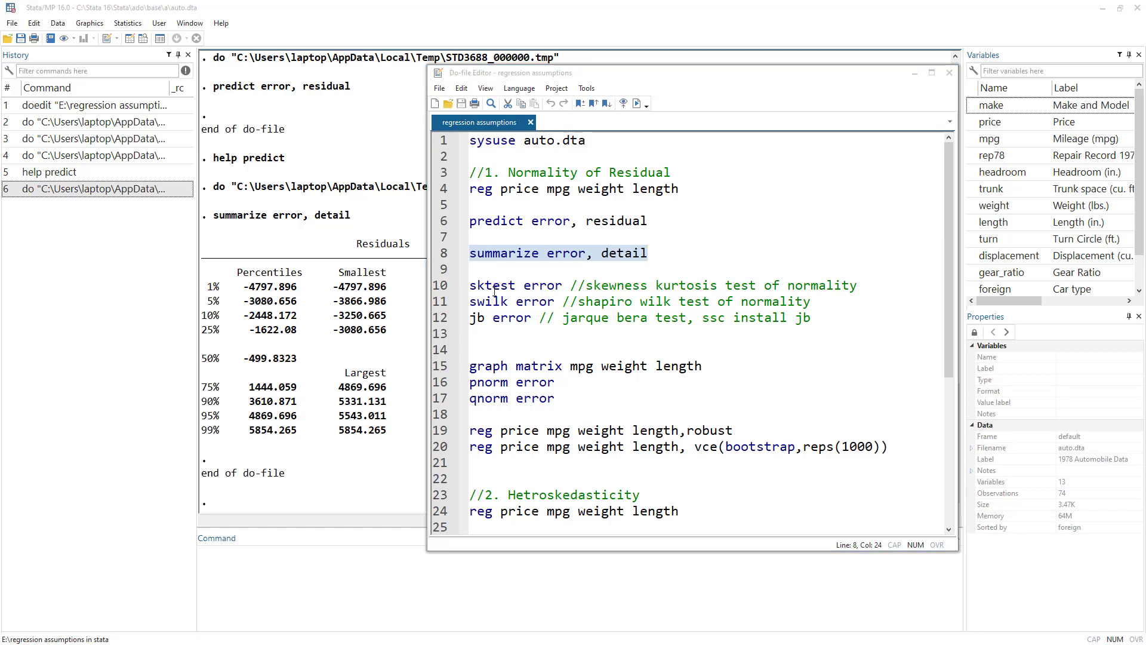
{"action": "double_click", "coordinate": [481, 285]}
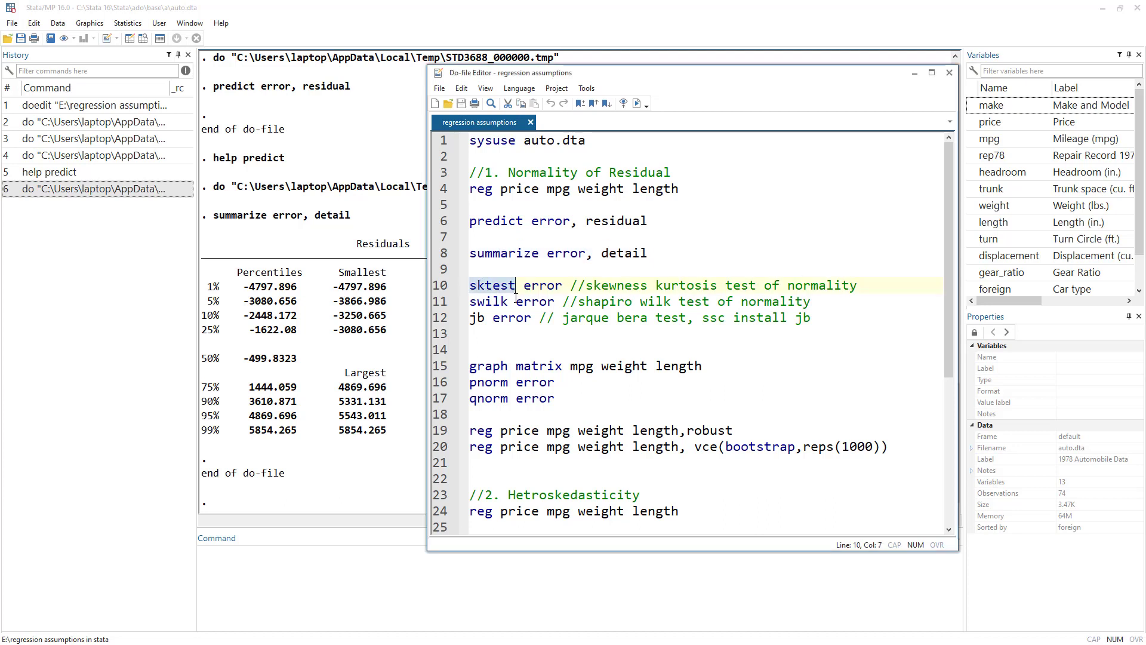
{"action": "double_click", "coordinate": [496, 302]}
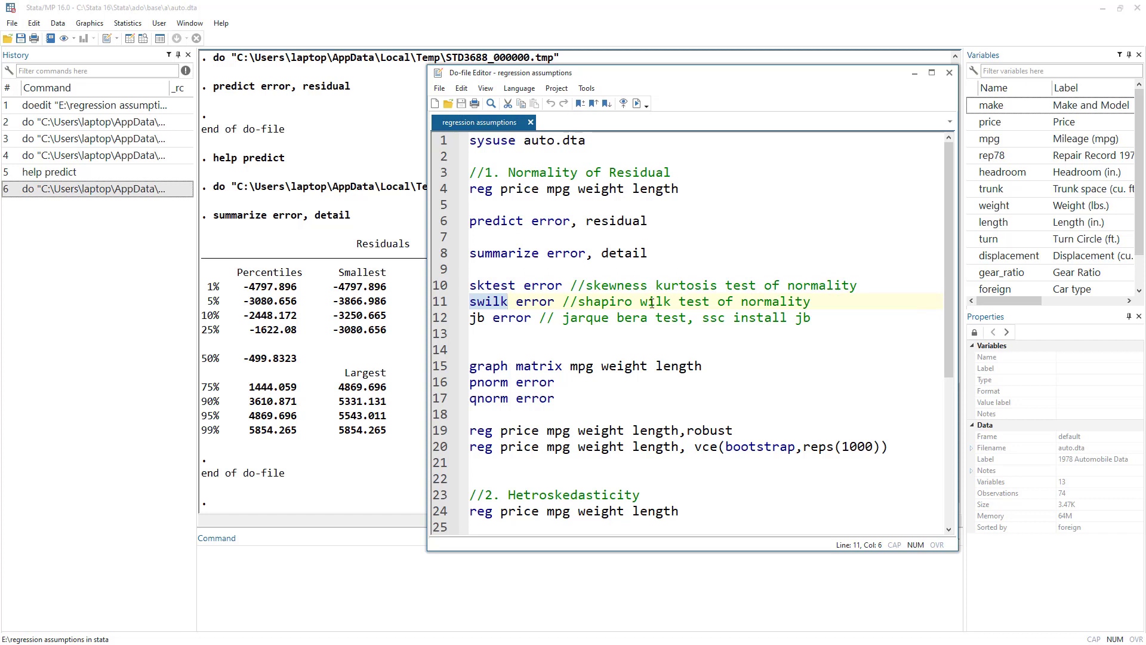
{"action": "left_click", "coordinate": [430, 287]}
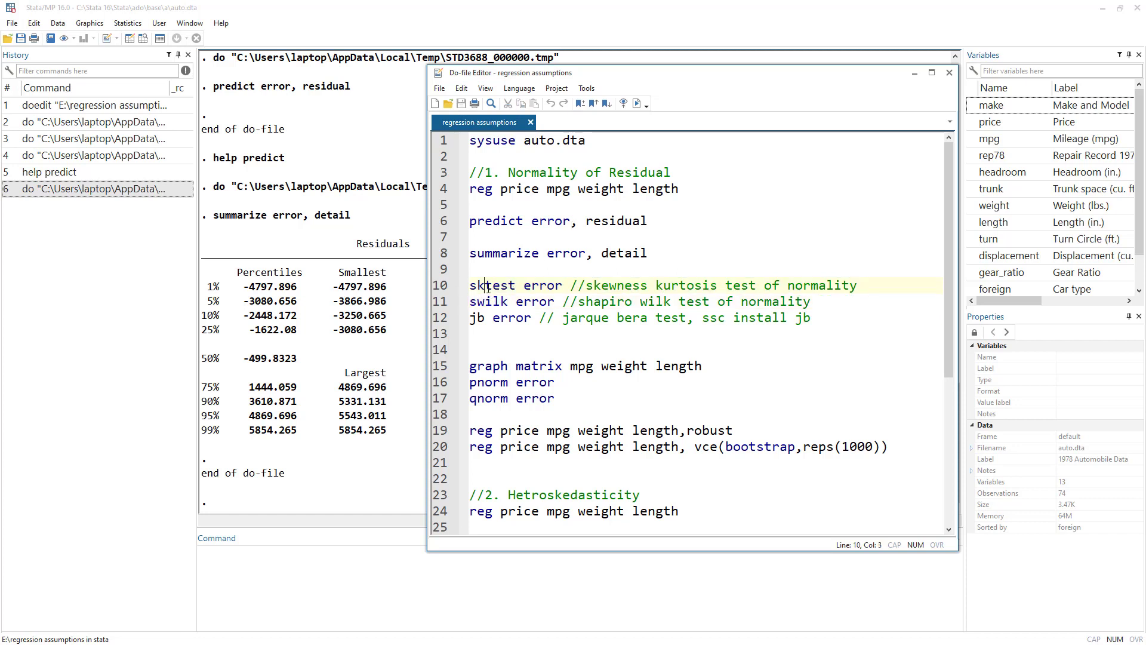
{"action": "double_click", "coordinate": [498, 290]}
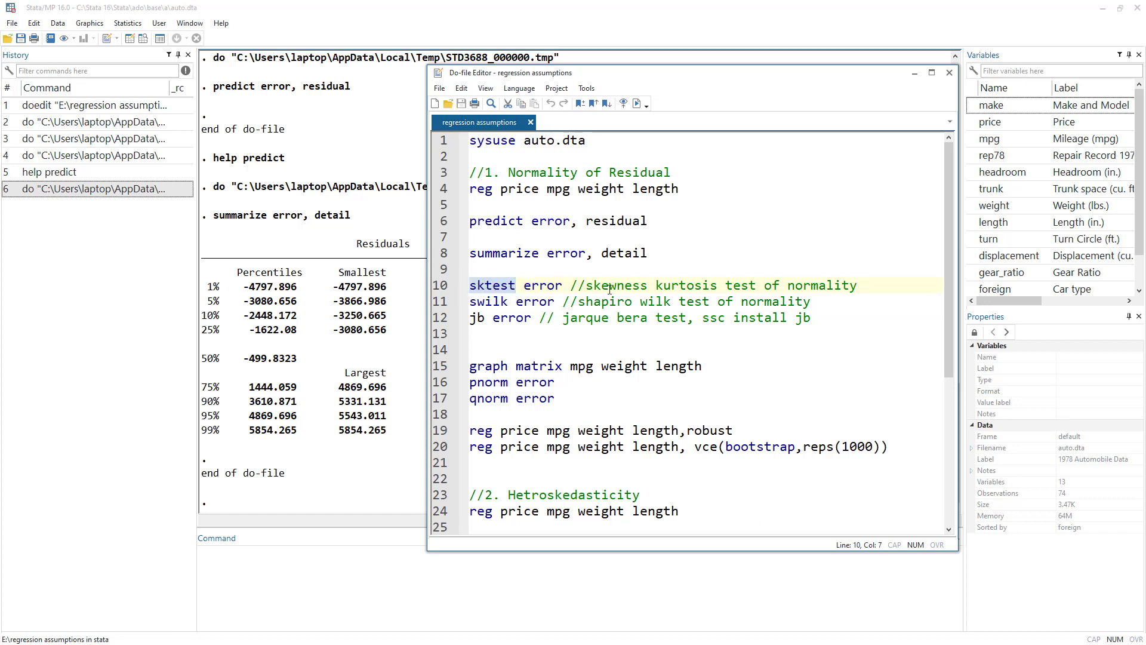
{"action": "double_click", "coordinate": [541, 285]}
{"action": "scroll", "coordinate": [987, 292], "scroll_direction": "down", "scroll_amount": 1}
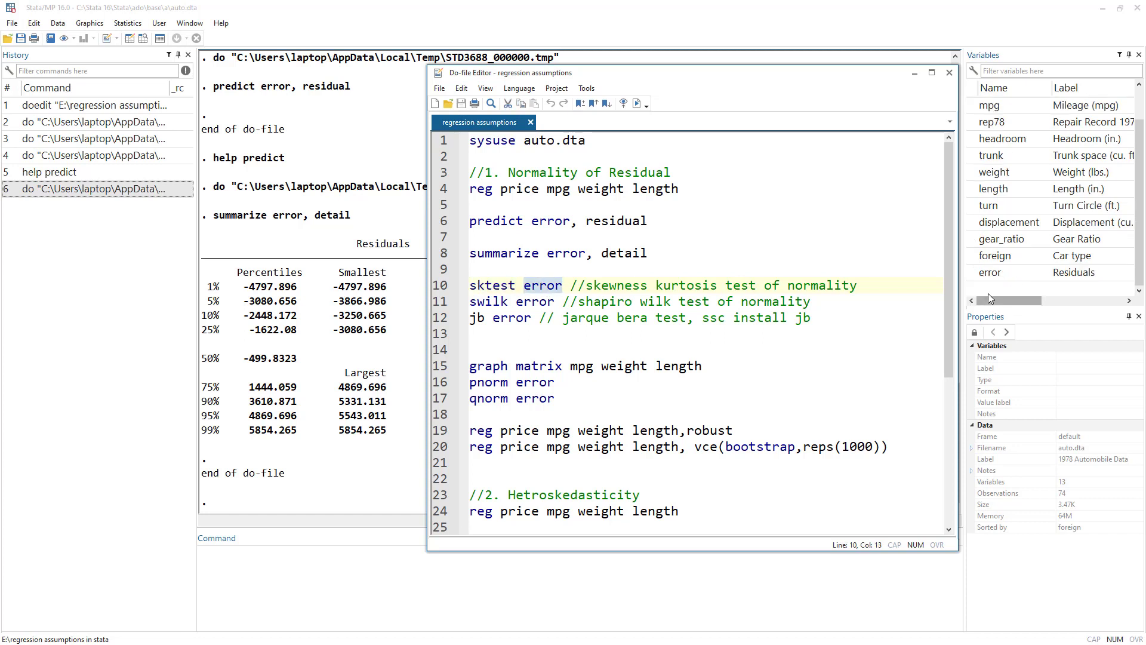
{"action": "left_click", "coordinate": [438, 288]}
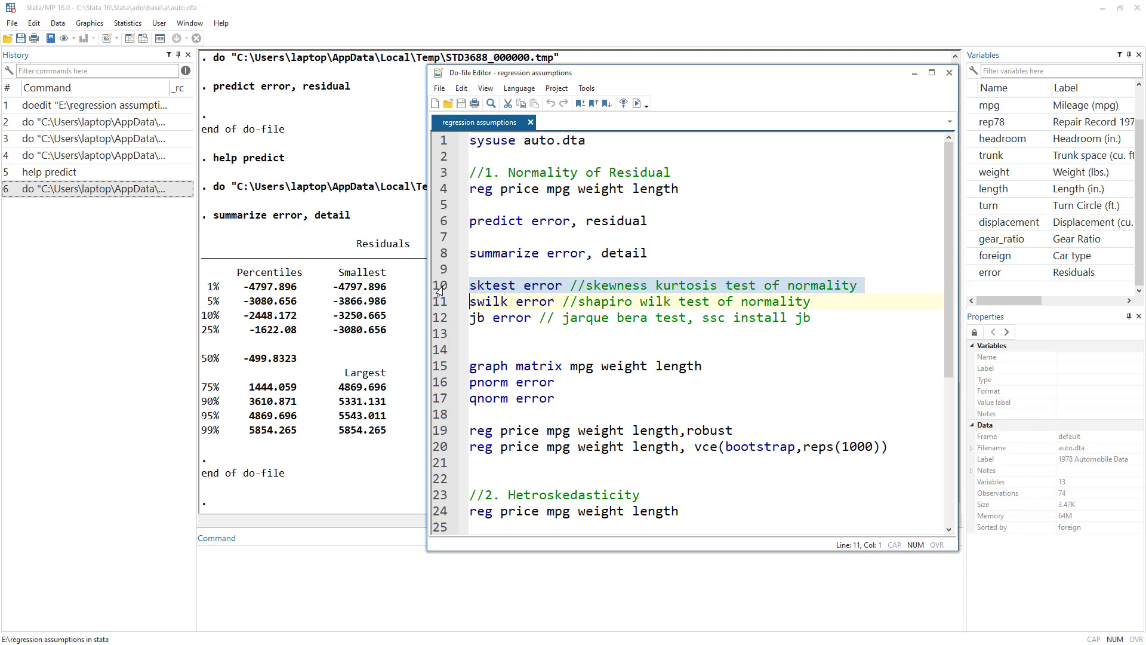
{"action": "left_click", "coordinate": [636, 103]}
{"action": "left_click", "coordinate": [369, 468]}
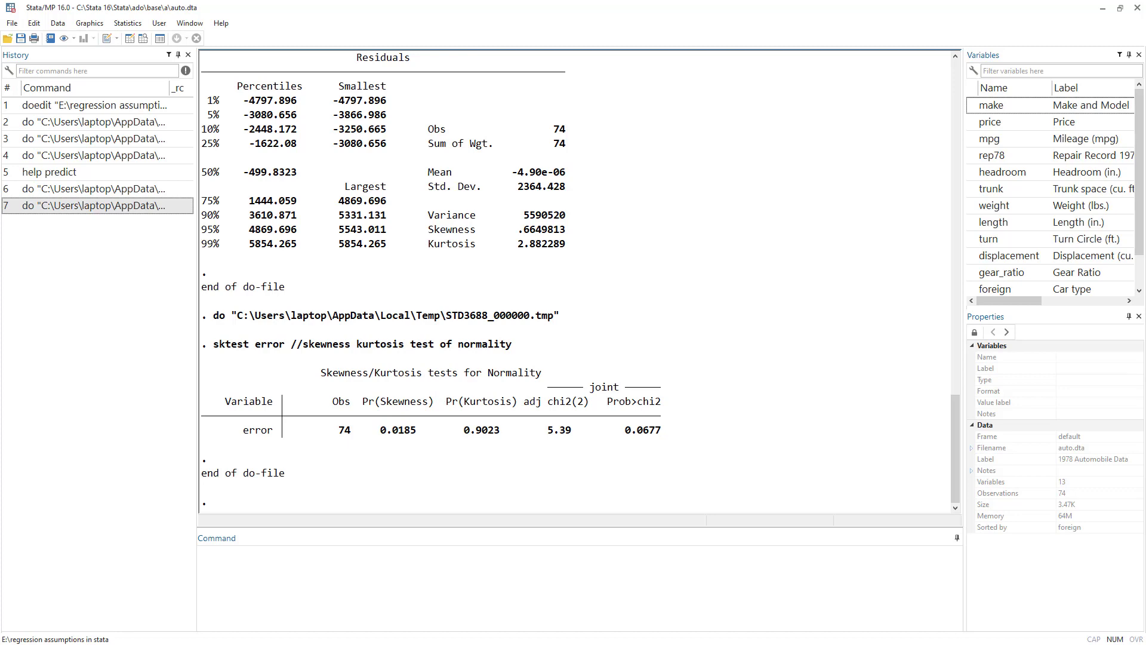
Step: Run the do-file's Shapiro-Wilk line "swilk error" and bring up its results in the main window
{"action": "key", "text": "alt+Tab"}
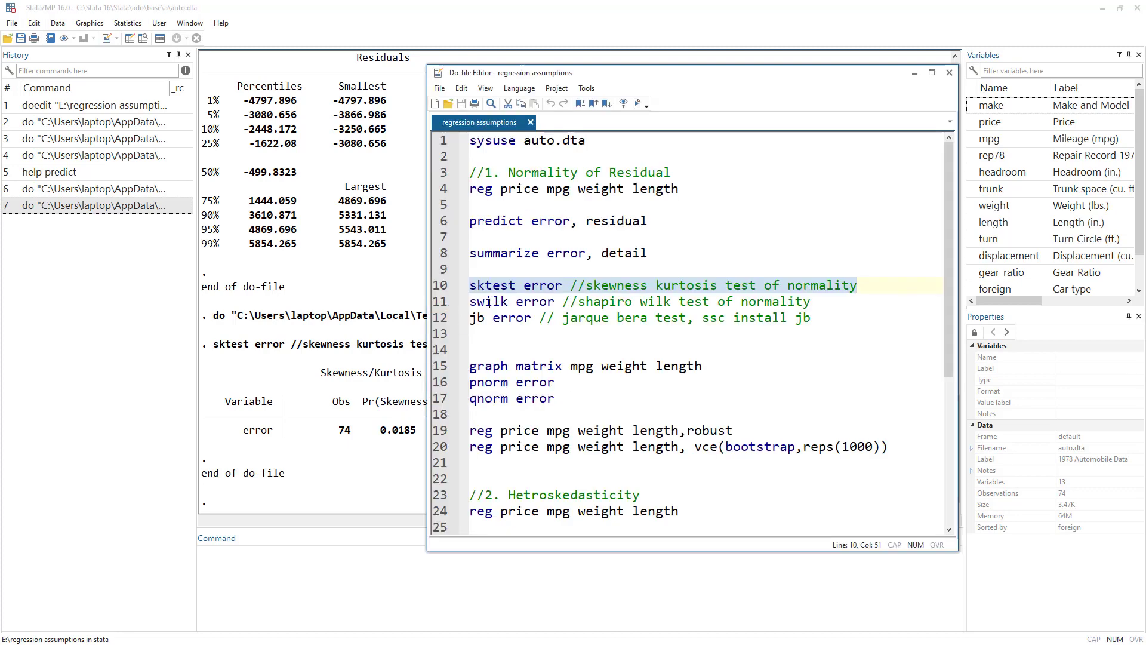
{"action": "double_click", "coordinate": [490, 302]}
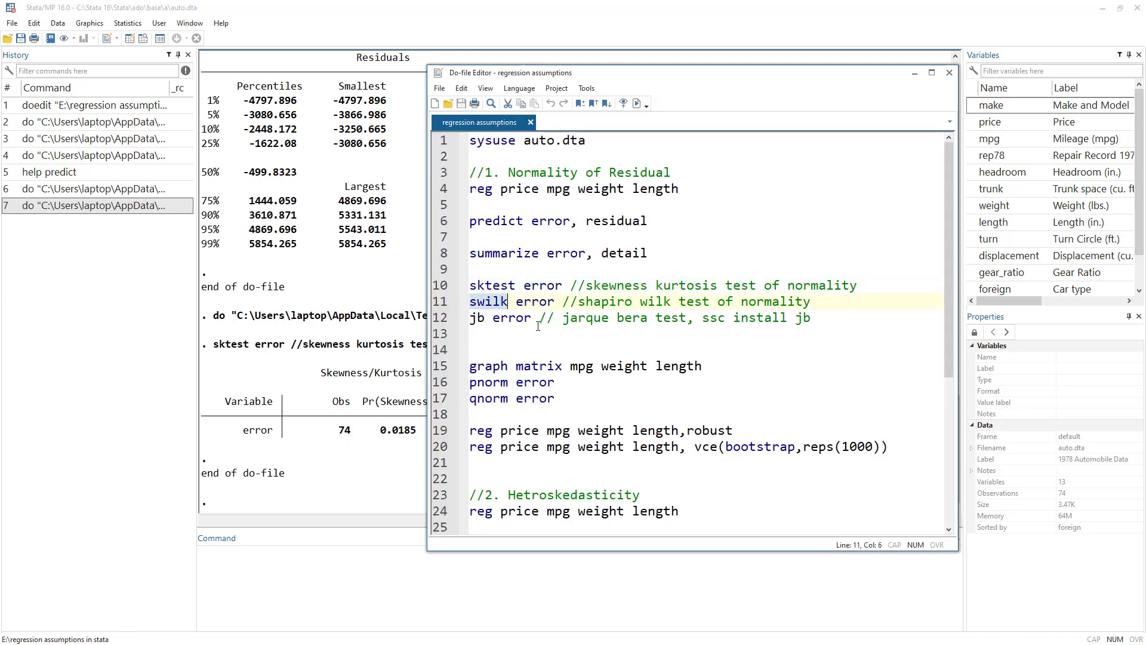
{"action": "left_click", "coordinate": [437, 306]}
{"action": "left_click", "coordinate": [135, 27]}
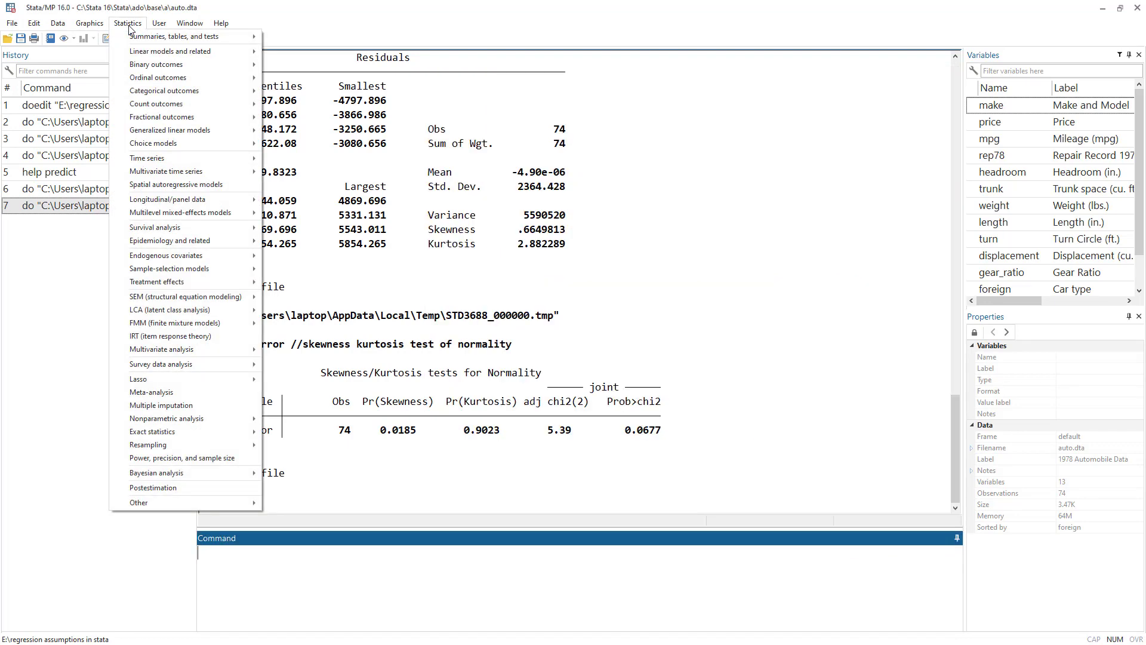
{"action": "mouse_move", "coordinate": [233, 42]}
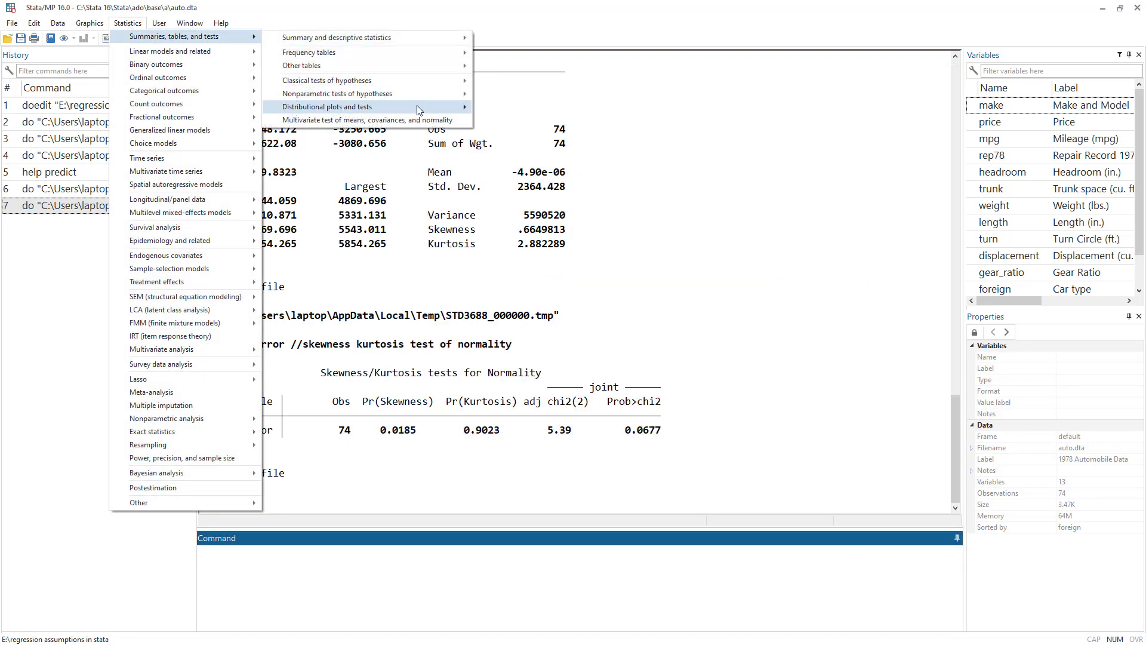
{"action": "mouse_move", "coordinate": [419, 109]}
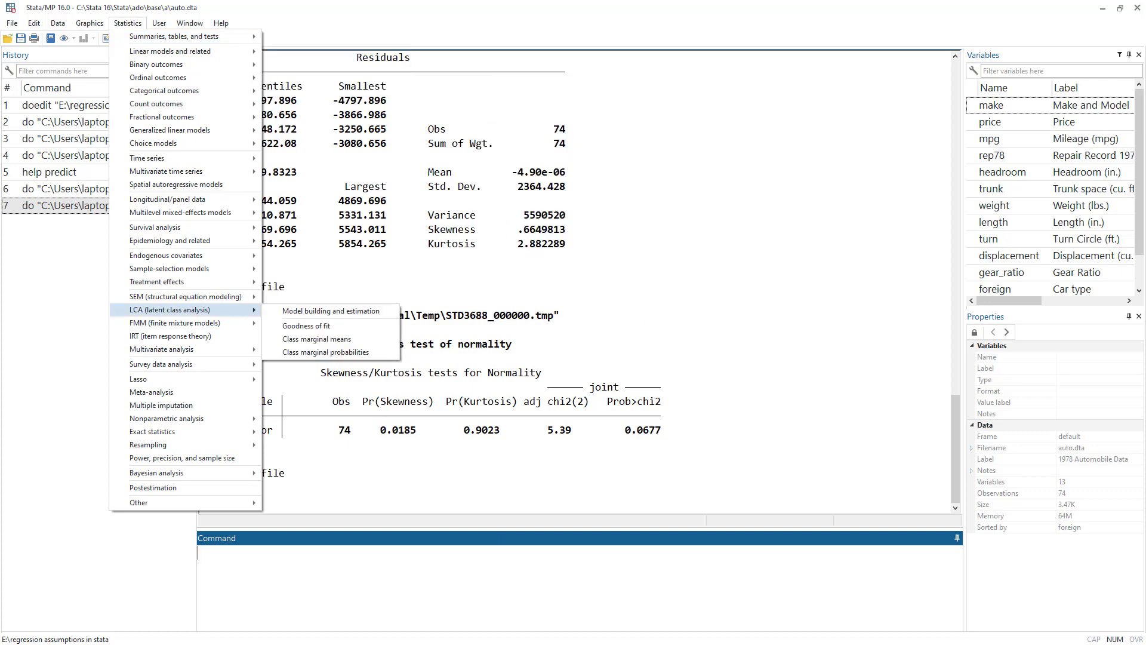
{"action": "key", "text": "alt+Tab"}
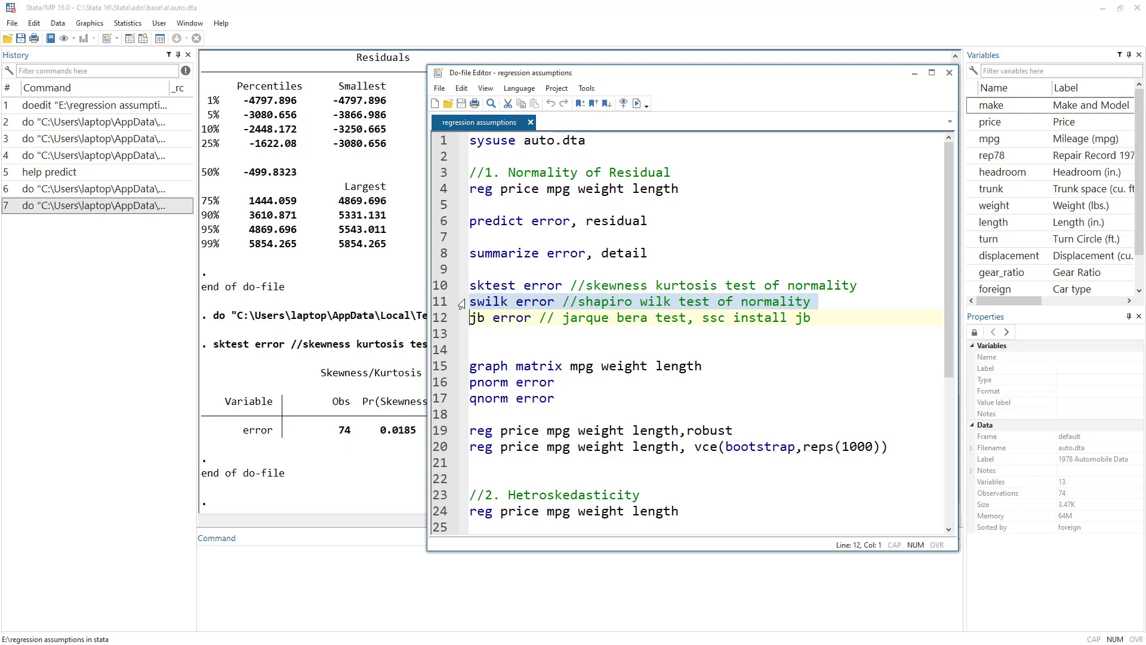
{"action": "left_click", "coordinate": [637, 104]}
{"action": "left_click", "coordinate": [292, 383]}
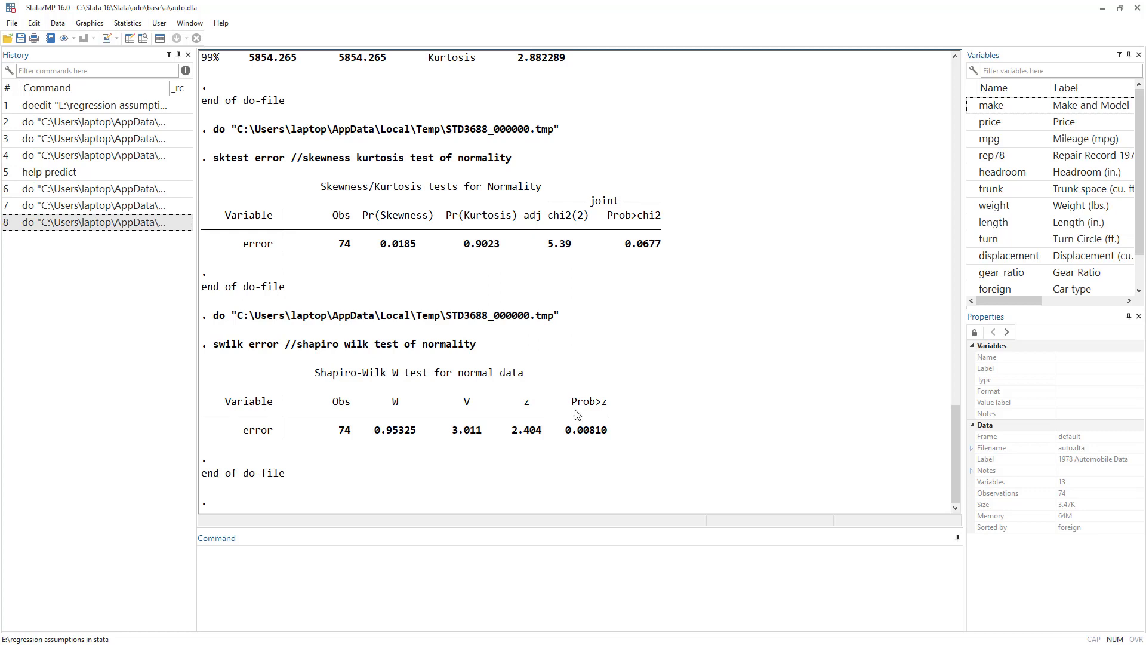
{"action": "left_click", "coordinate": [133, 27]}
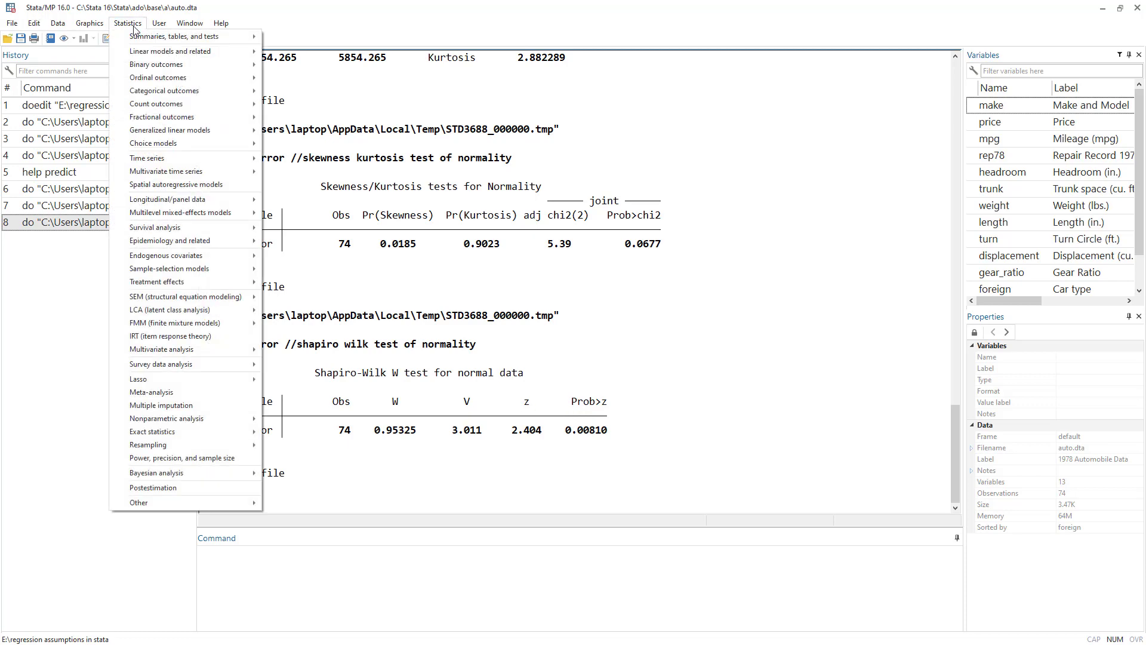
{"action": "left_click", "coordinate": [365, 371]}
Step: Copy "ssc install jb" from the do-file's Jarque-Bera comment into the main window's command line and clear it without running it
{"action": "key", "text": "alt+Tab"}
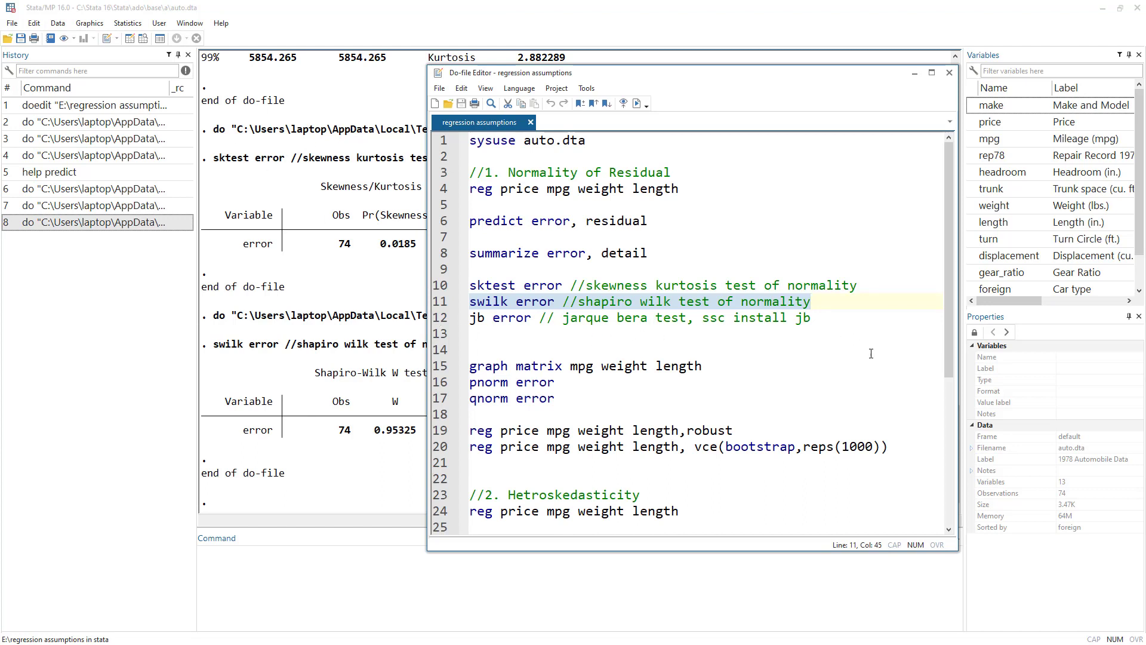
{"action": "left_click_drag", "start_coordinate": [705, 320], "coordinate": [812, 320]}
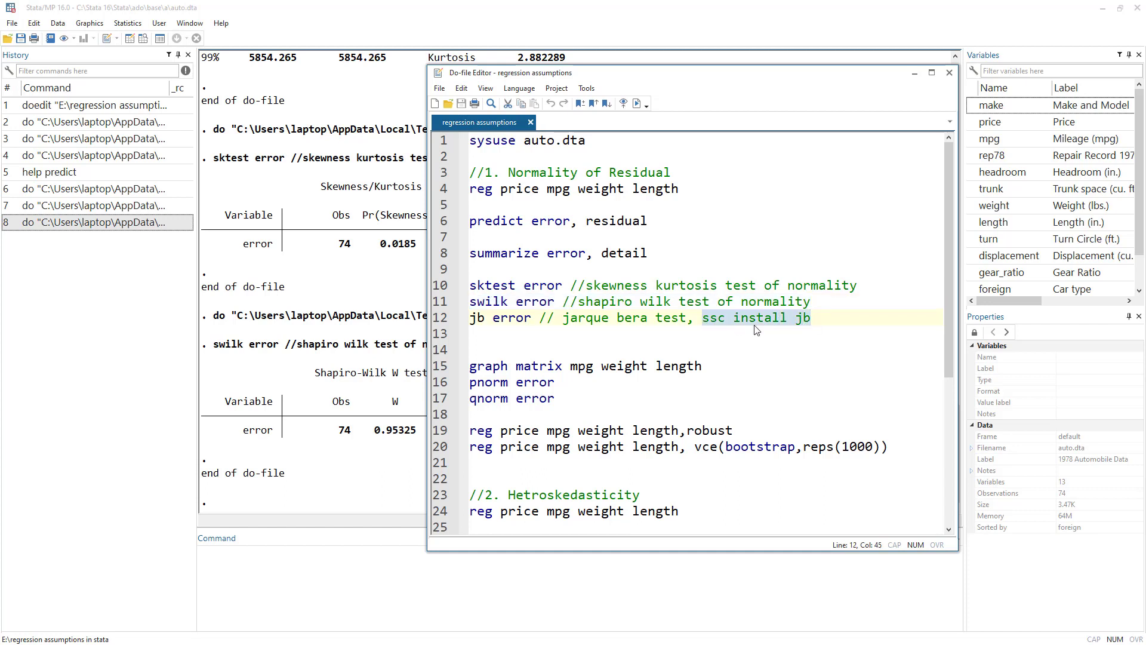
{"action": "right_click", "coordinate": [733, 323]}
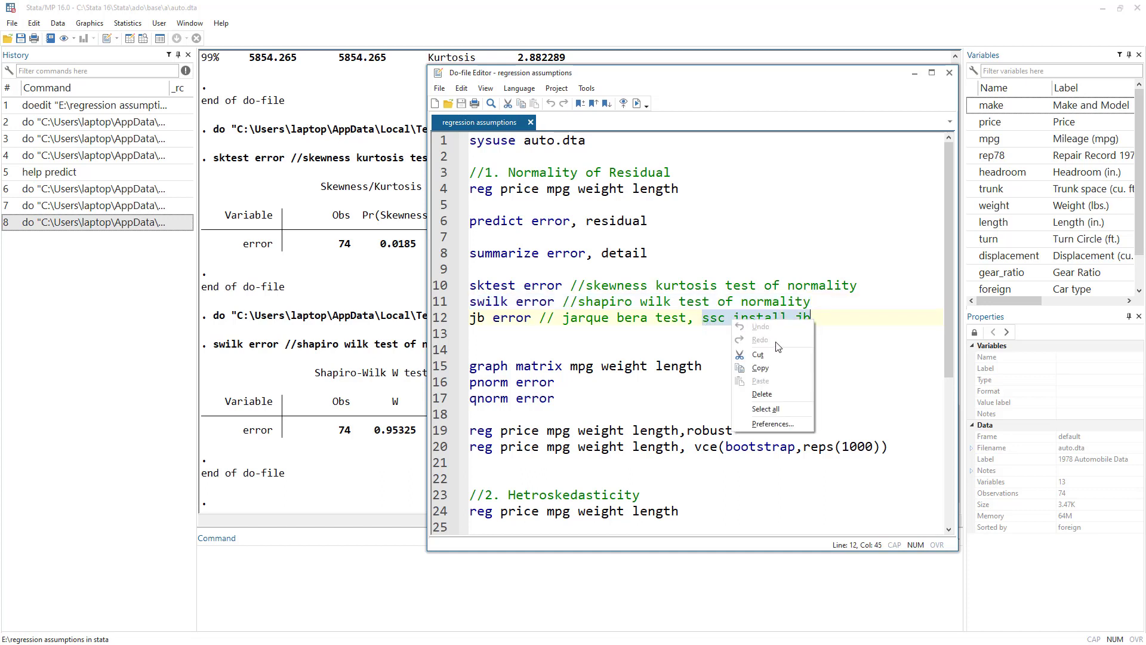
{"action": "left_click", "coordinate": [765, 362]}
{"action": "right_click", "coordinate": [226, 597]}
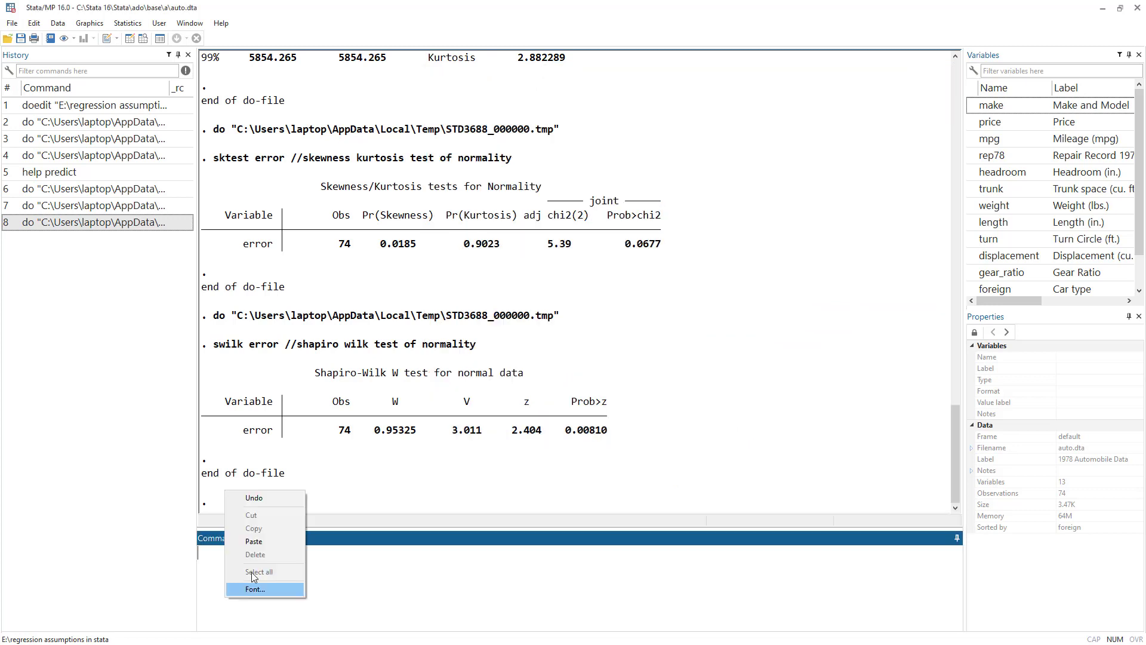
{"action": "left_click", "coordinate": [254, 541]}
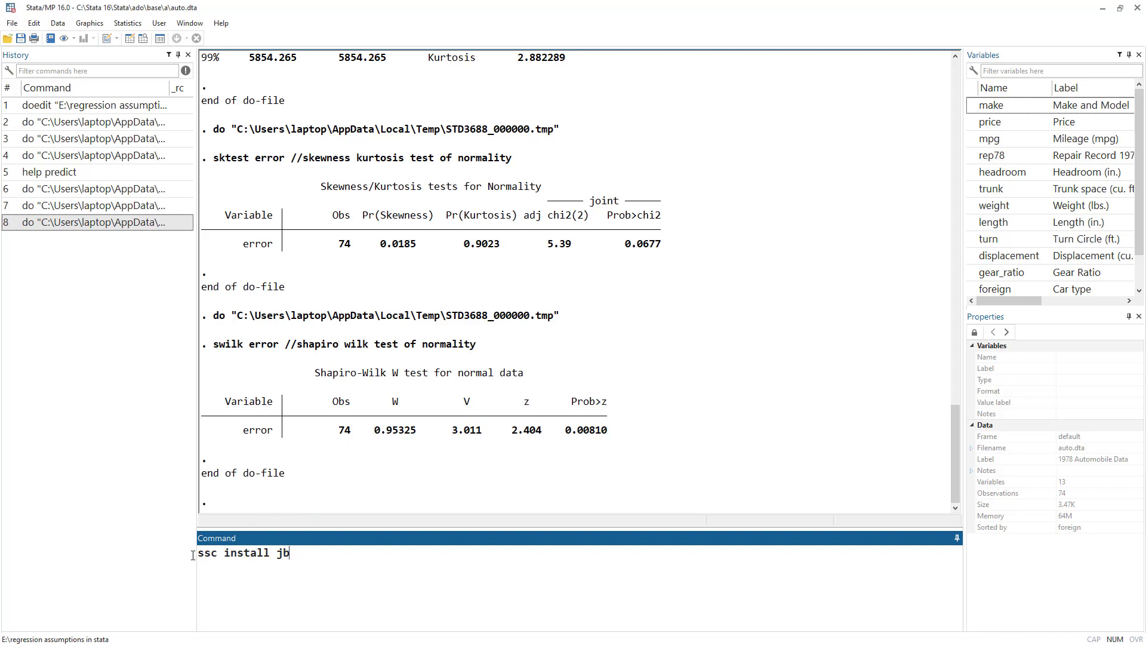
{"action": "key", "text": "Return"}
Step: Run the do-file's Jarque-Bera line "jb error" and bring up its results in the main window
{"action": "key", "text": "alt+Tab"}
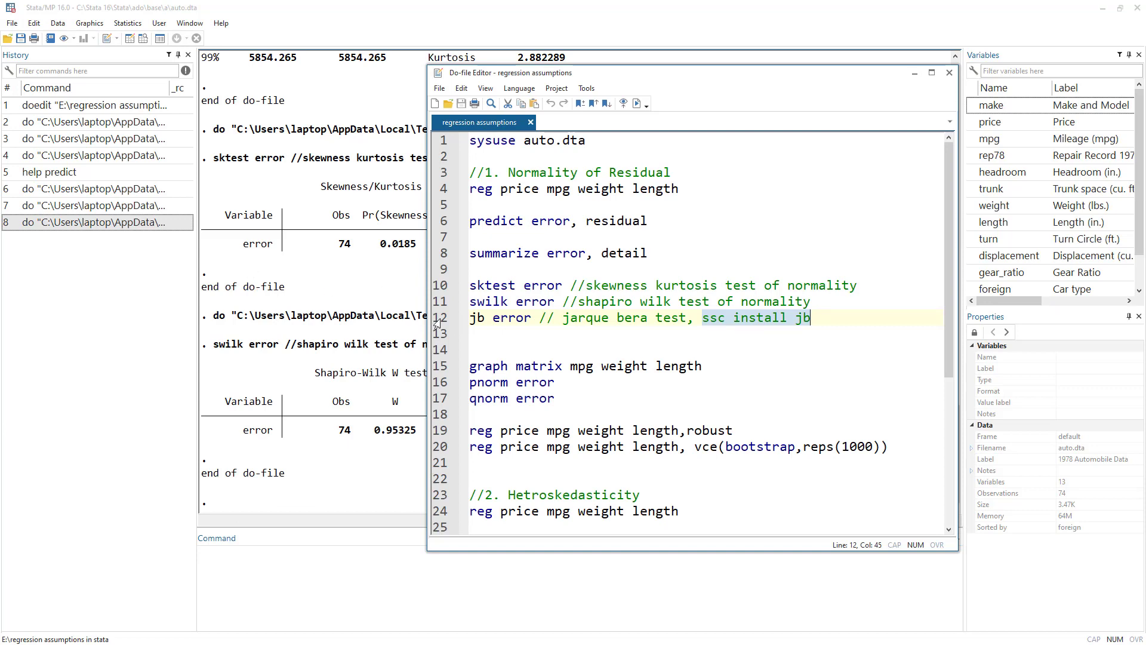
{"action": "left_click", "coordinate": [437, 319]}
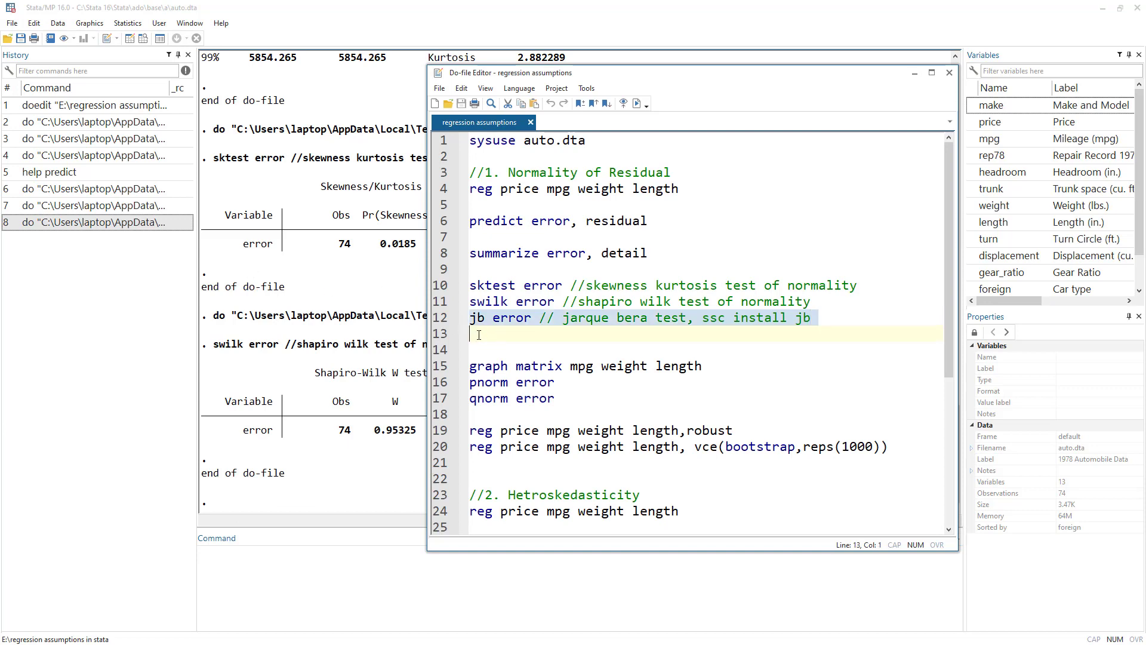
{"action": "left_click", "coordinate": [637, 103]}
{"action": "left_click", "coordinate": [290, 466]}
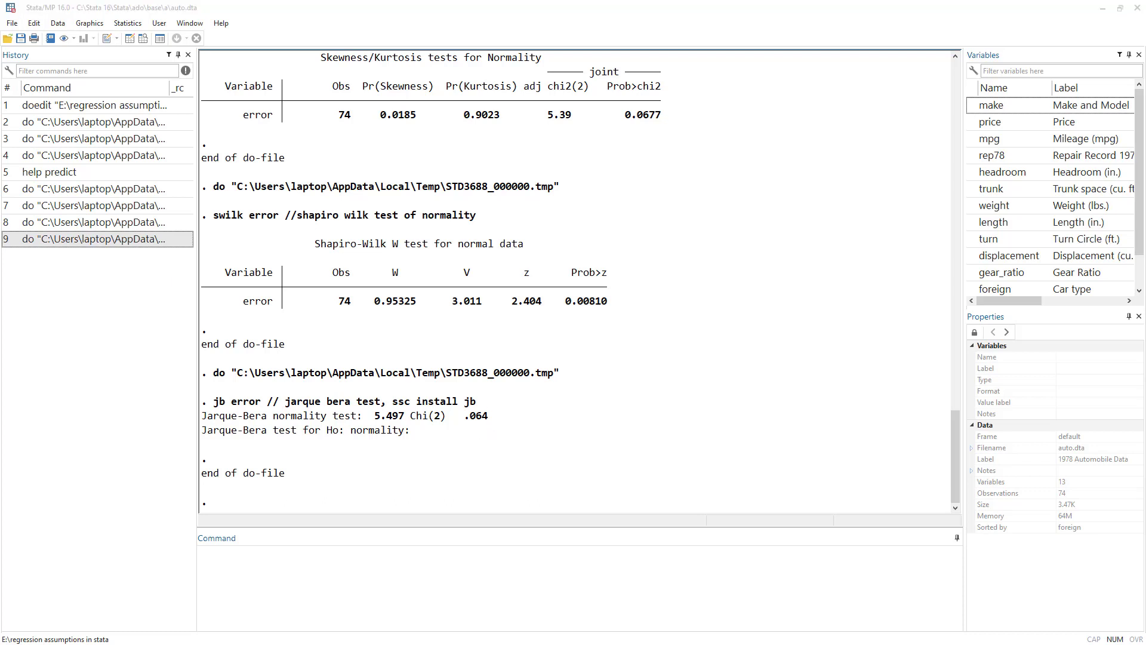
Step: Run the do-file's "pnorm error" line to draw the normal probability plot of the residuals
{"action": "key", "text": "alt+Tab"}
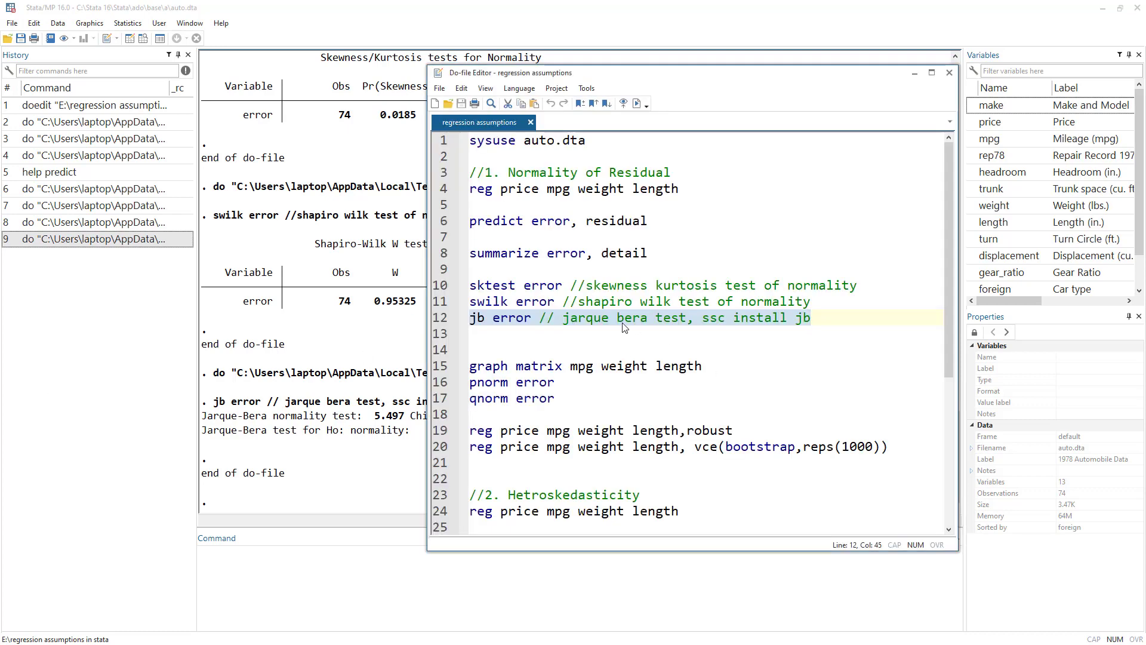
{"action": "left_click", "coordinate": [437, 387]}
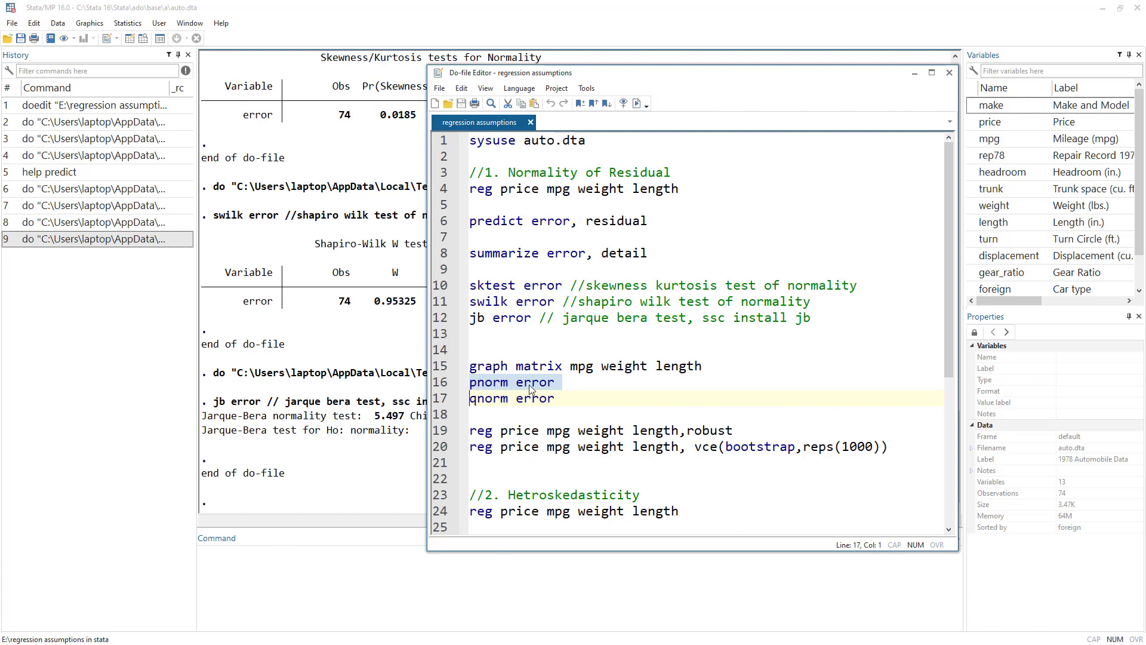
{"action": "left_click", "coordinate": [638, 105]}
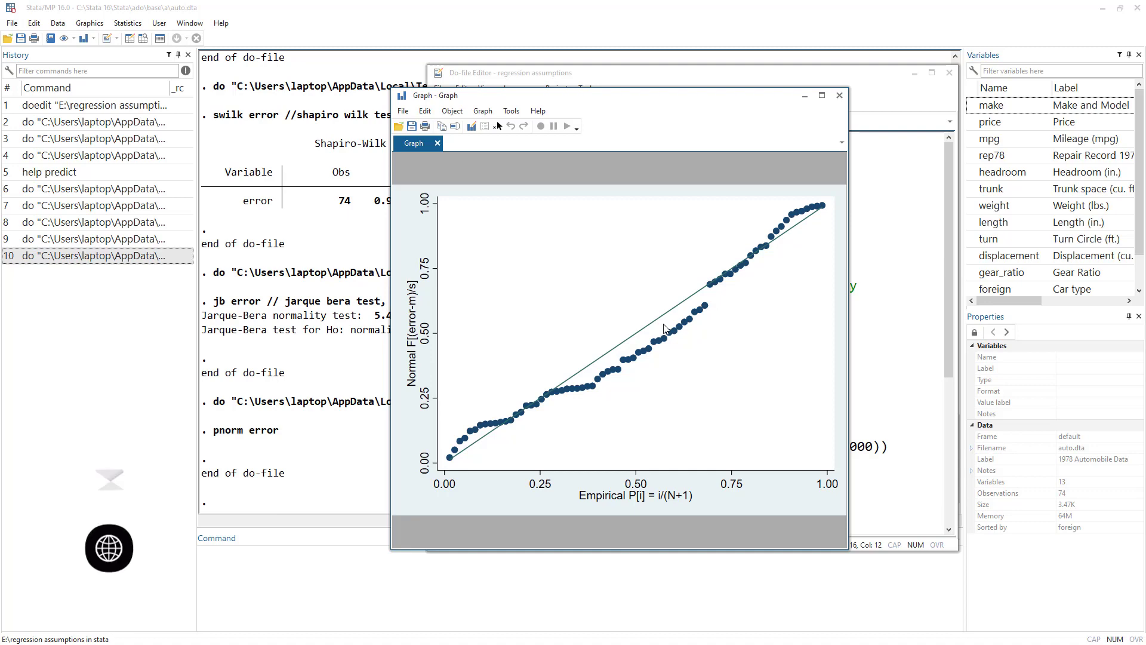
Step: Run the do-file's "qnorm error" line to draw the quantile plot of the residuals against the normal distribution
{"action": "left_click", "coordinate": [878, 279]}
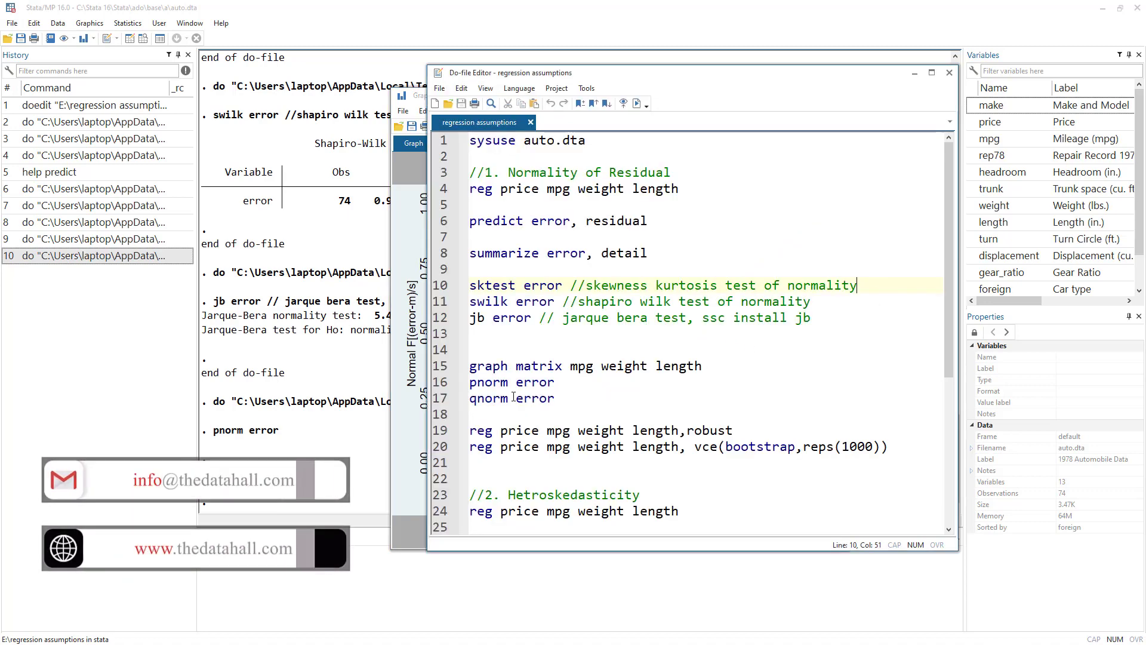
{"action": "left_click", "coordinate": [437, 398]}
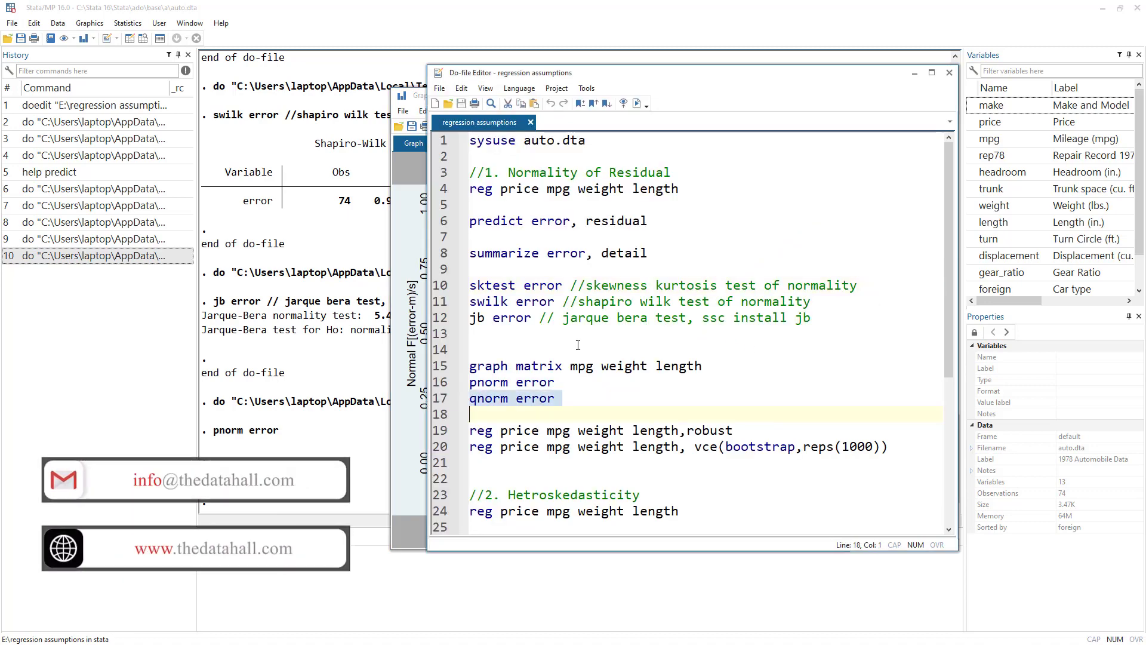
{"action": "left_click", "coordinate": [637, 105]}
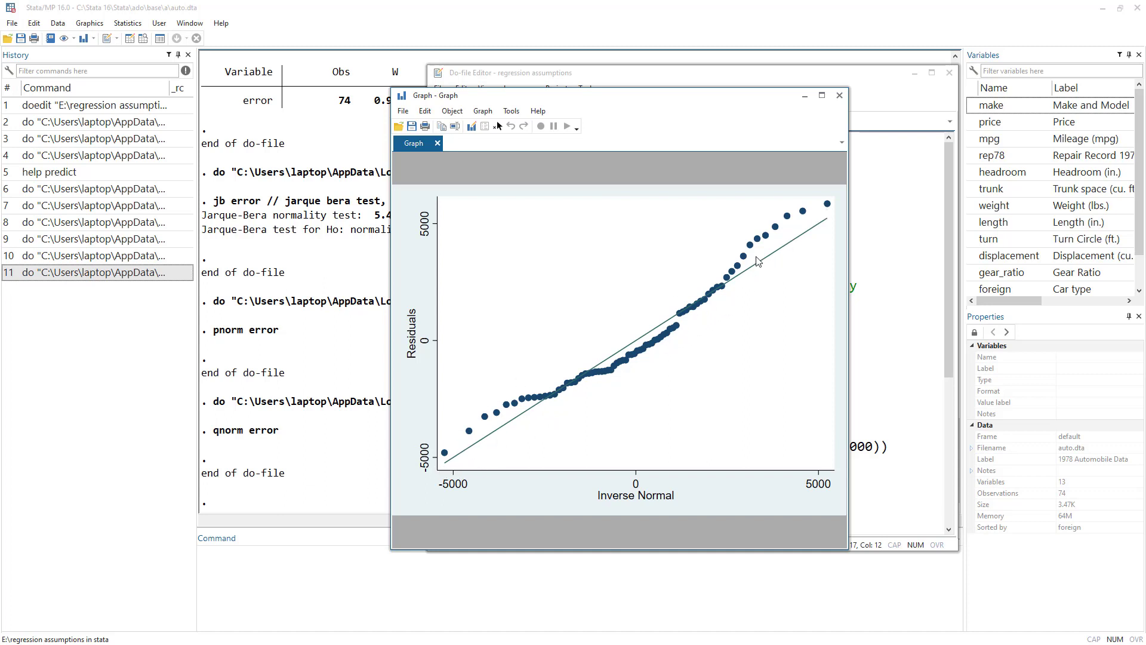
{"action": "left_click", "coordinate": [877, 354]}
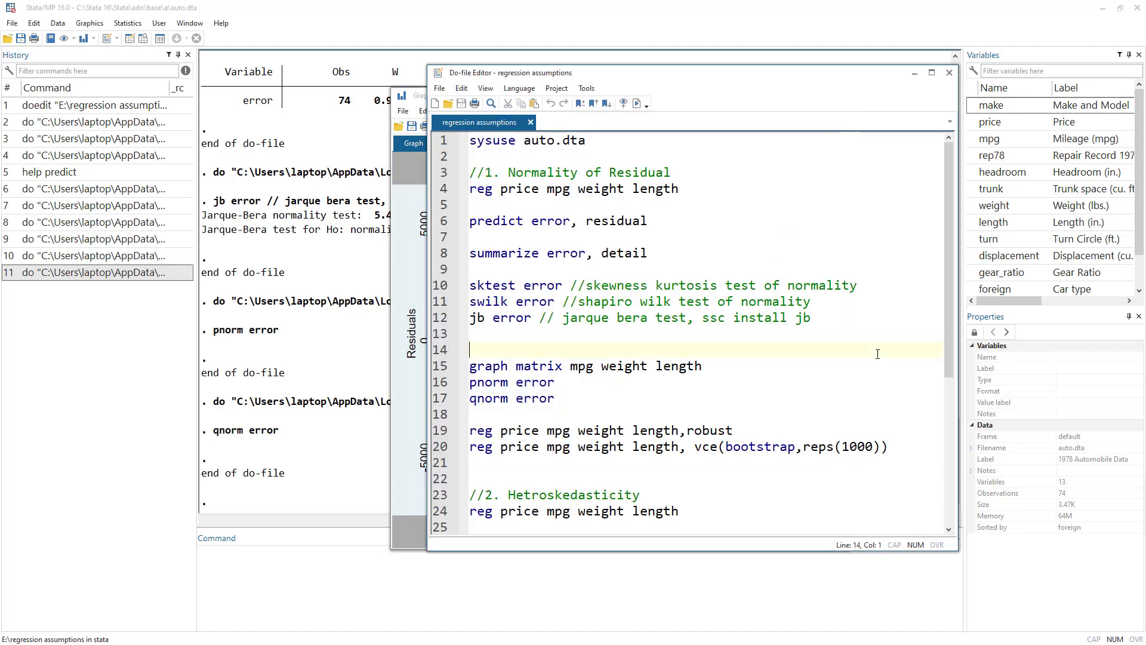
{"action": "left_click", "coordinate": [442, 366]}
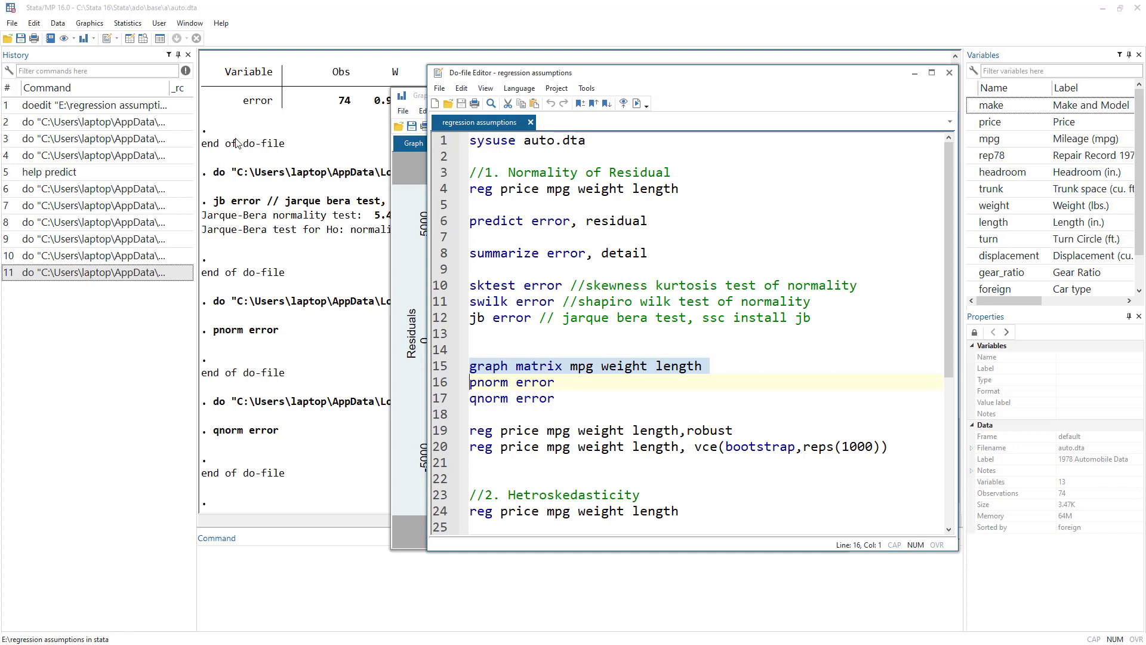
{"action": "left_click", "coordinate": [127, 26]}
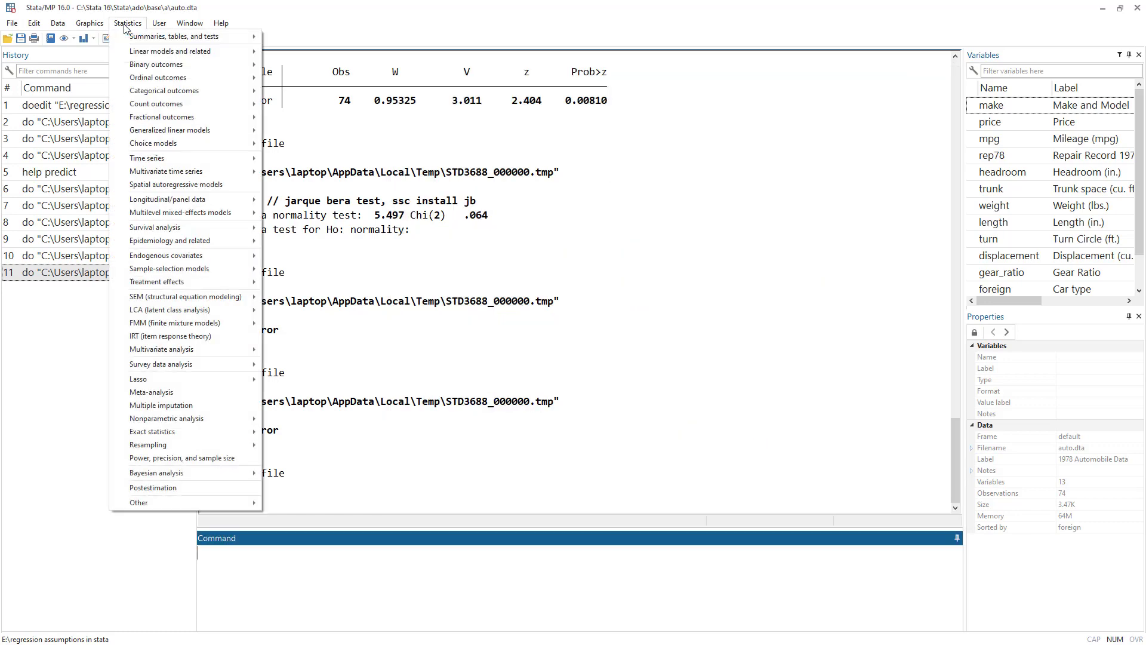
{"action": "left_click", "coordinate": [126, 27]}
{"action": "left_click", "coordinate": [95, 26]}
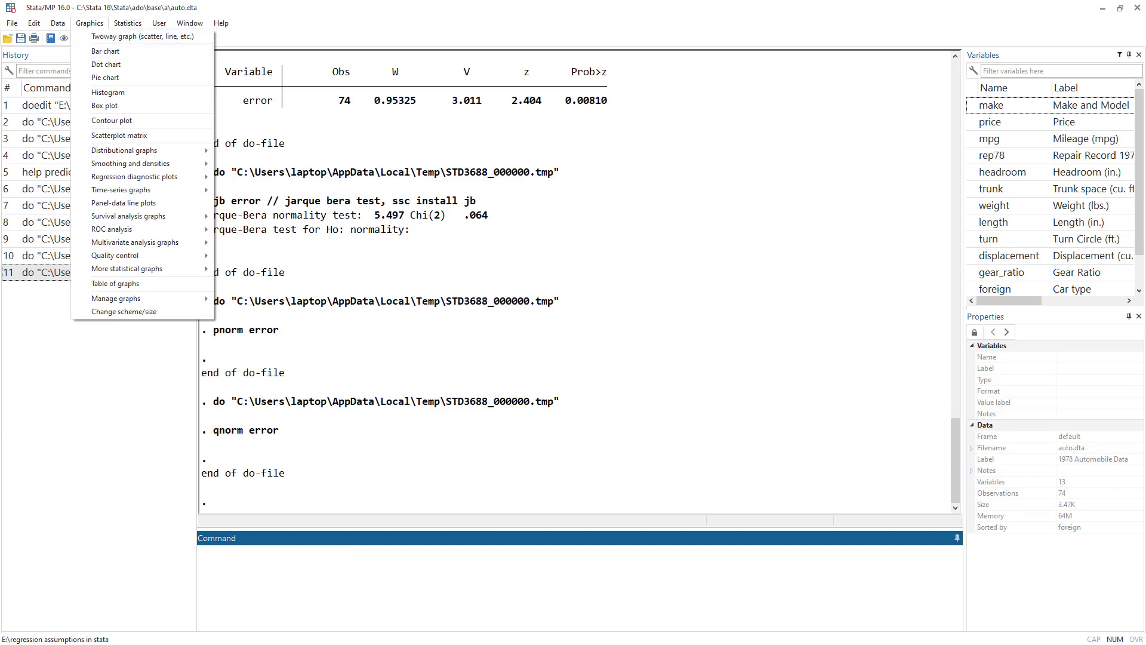
{"action": "key", "text": "alt+Tab"}
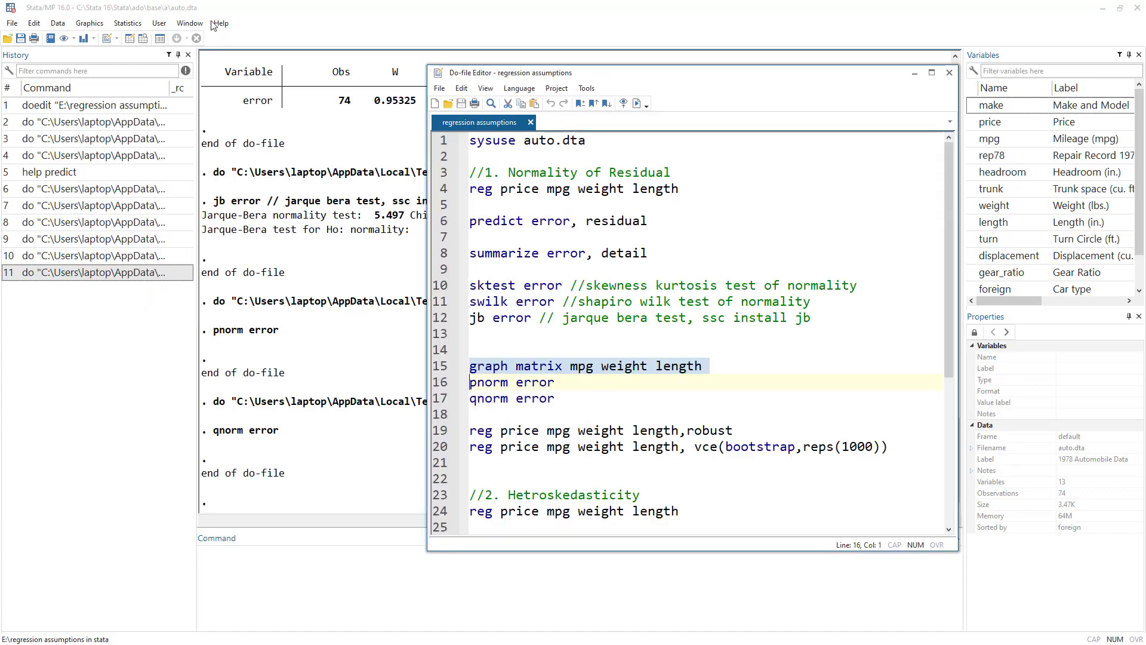
Step: Add price before mpg in the do-file's graph matrix line and run it to draw the scatterplot matrix
{"action": "left_click", "coordinate": [573, 368]}
{"action": "type", "text": "price"}
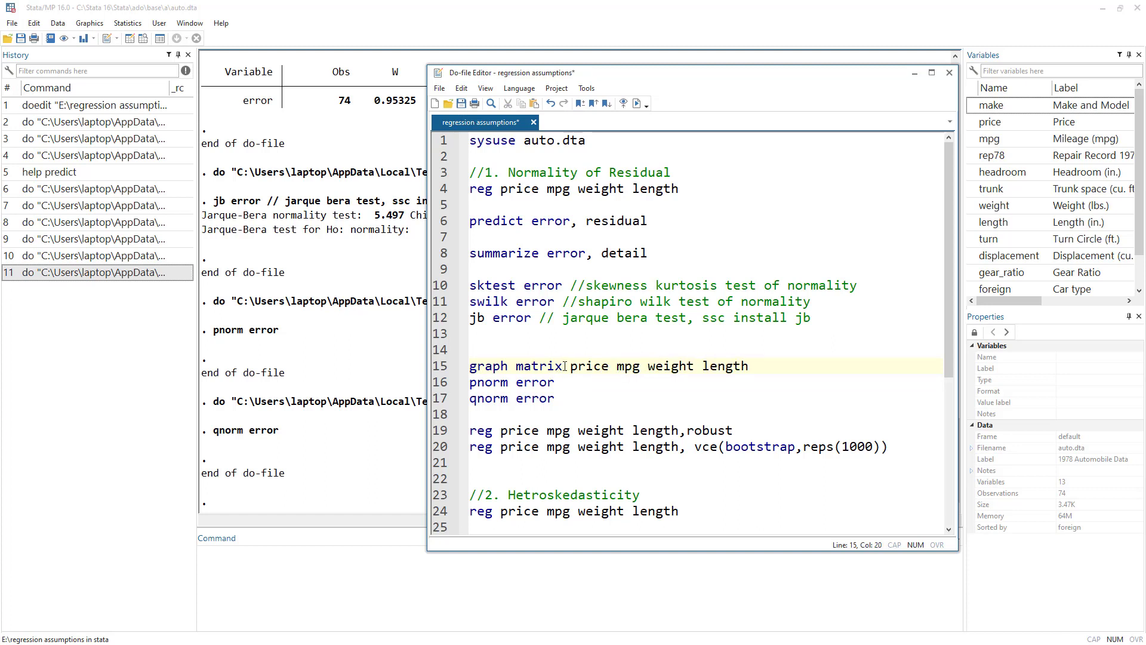
{"action": "left_click_drag", "start_coordinate": [574, 367], "coordinate": [753, 368]}
{"action": "left_click", "coordinate": [441, 367]}
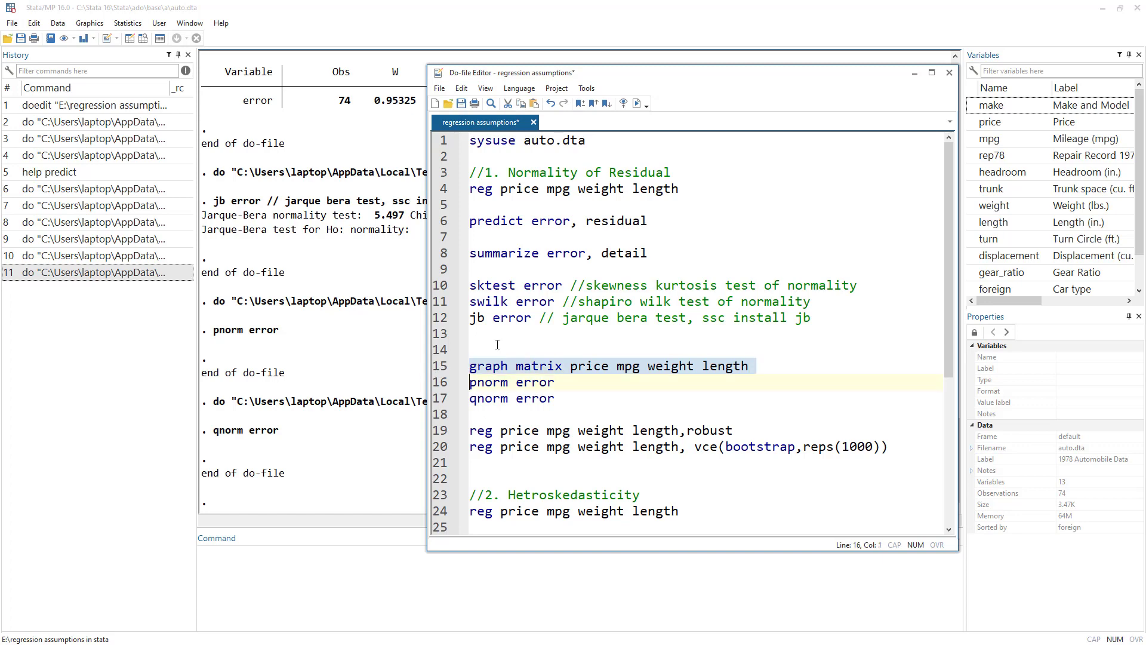
{"action": "left_click", "coordinate": [637, 103]}
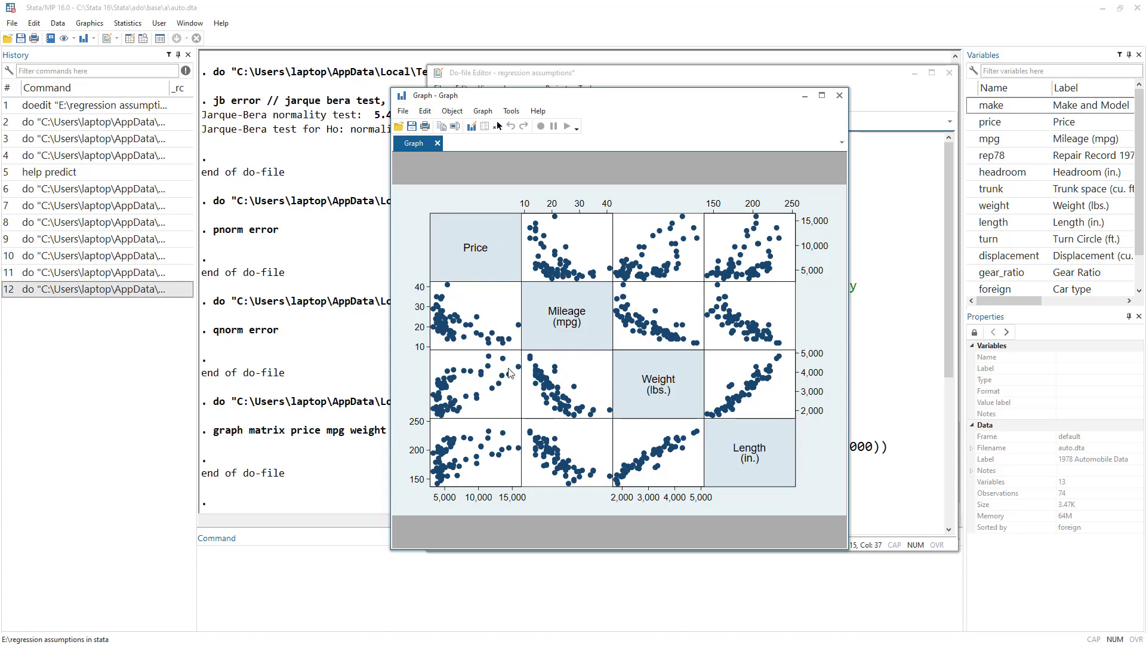
Step: Review the do-file's normality section and examine the regression line that uses the robust option
{"action": "left_click", "coordinate": [748, 76]}
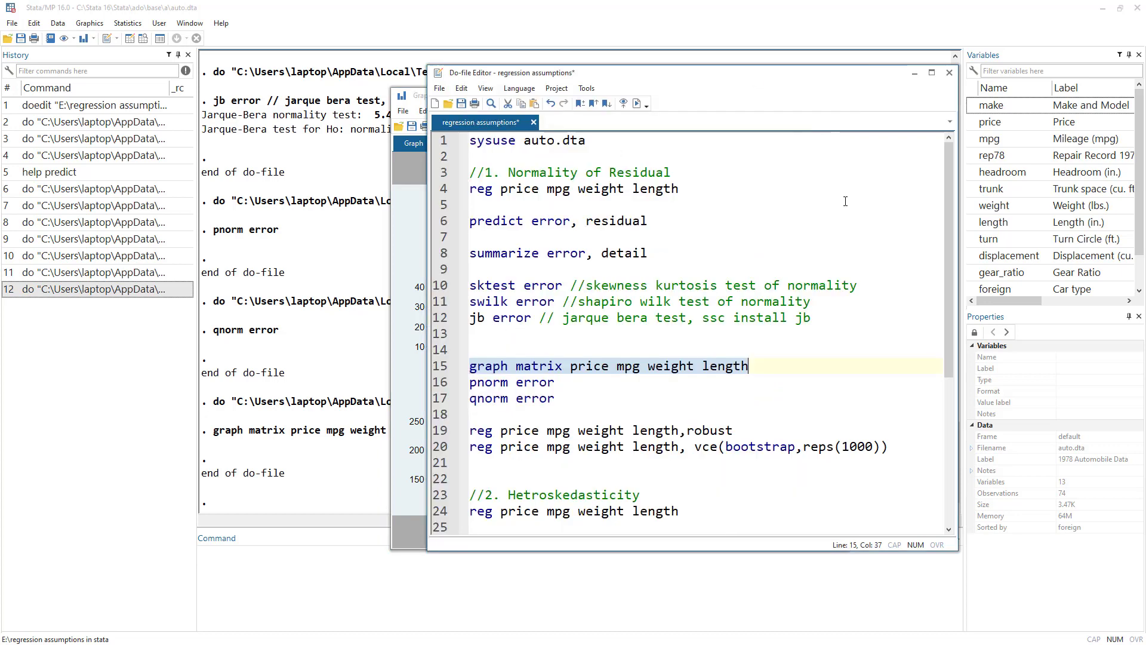
{"action": "scroll", "coordinate": [567, 379], "scroll_direction": "down", "scroll_amount": 1}
{"action": "scroll", "coordinate": [567, 379], "scroll_direction": "down", "scroll_amount": 1}
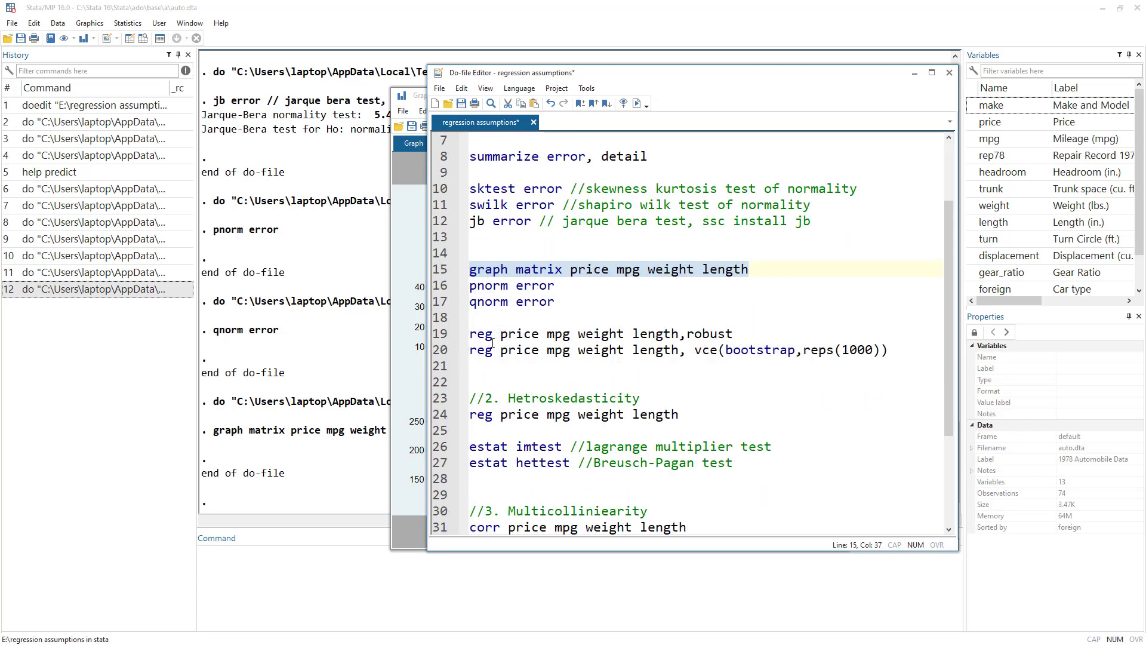
{"action": "scroll", "coordinate": [611, 254], "scroll_direction": "up", "scroll_amount": 2}
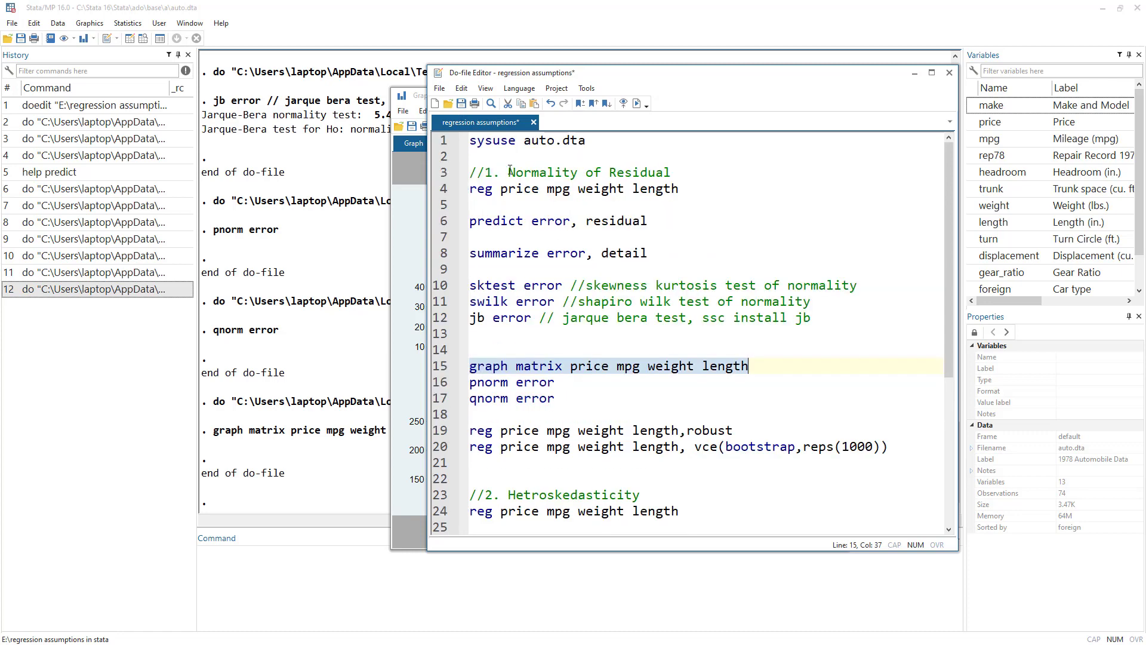
{"action": "left_click_drag", "start_coordinate": [508, 173], "coordinate": [704, 181]}
{"action": "scroll", "coordinate": [609, 295], "scroll_direction": "down", "scroll_amount": 3}
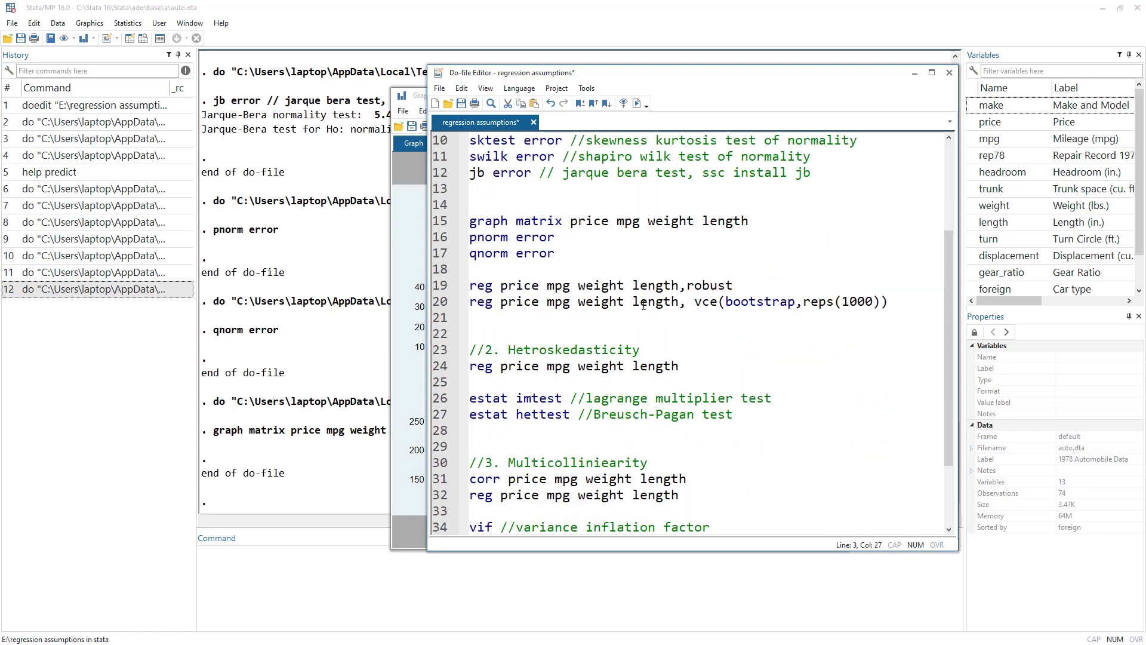
{"action": "left_click_drag", "start_coordinate": [686, 286], "coordinate": [744, 284]}
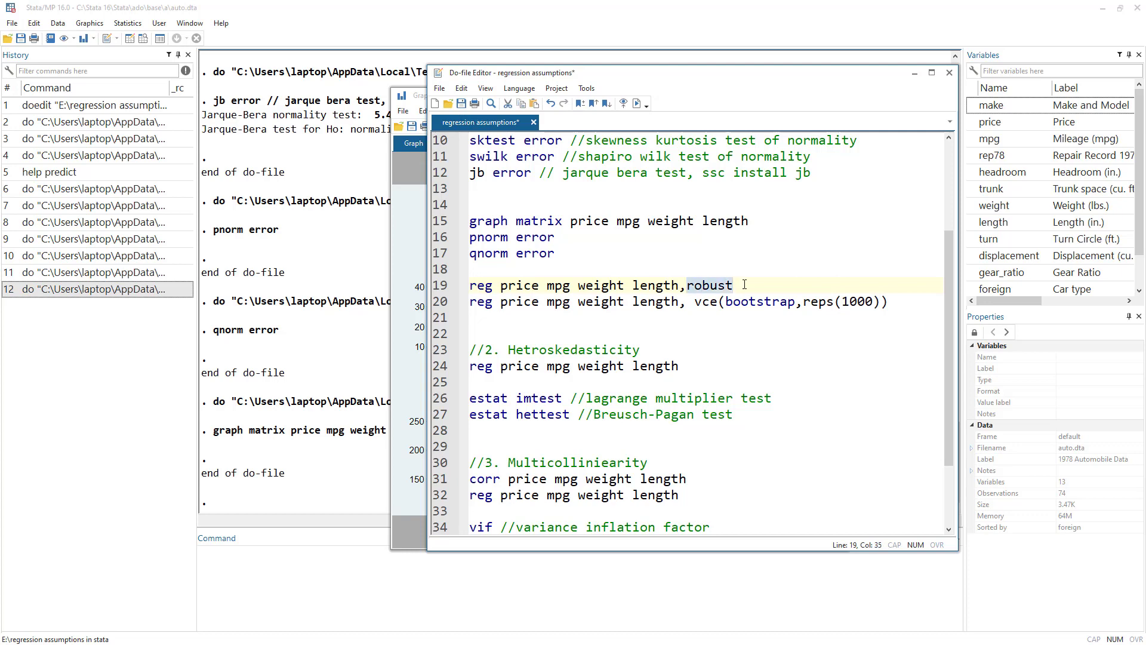
{"action": "left_click_drag", "start_coordinate": [480, 286], "coordinate": [570, 286]}
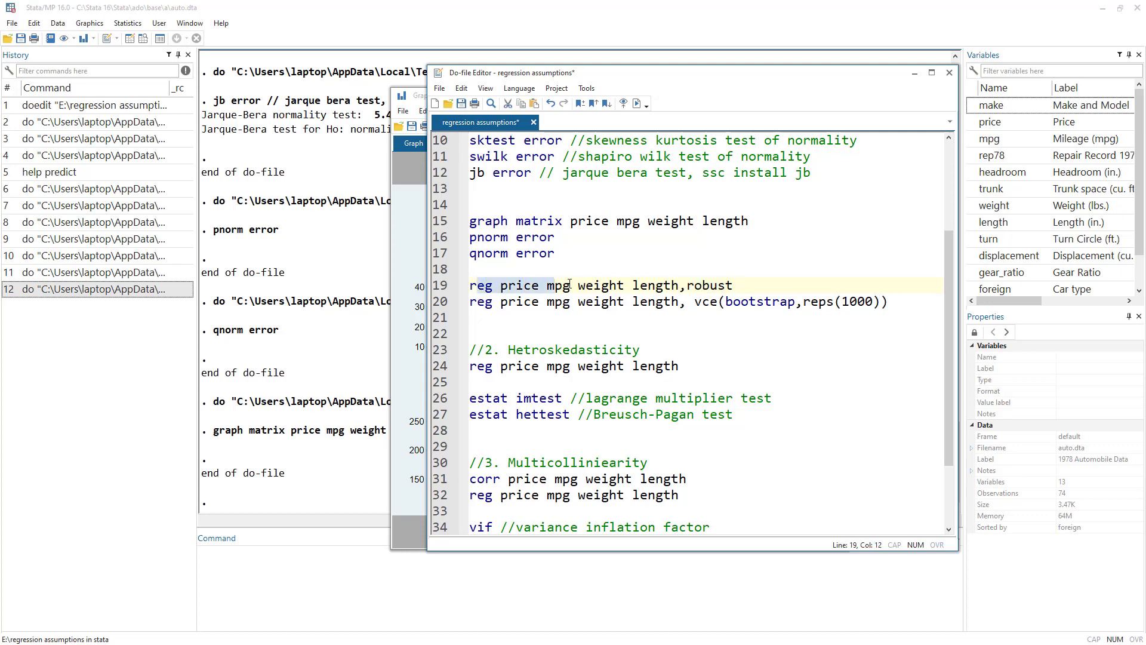
{"action": "left_click", "coordinate": [701, 286]}
{"action": "double_click", "coordinate": [702, 285]}
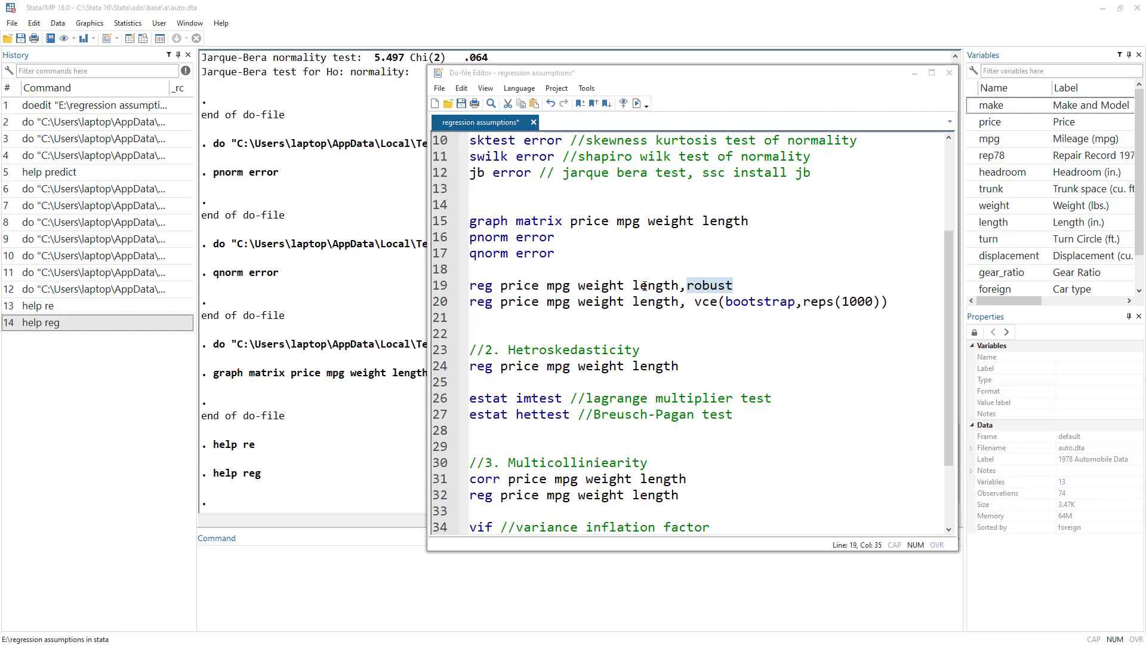
Step: Examine the vce(bootstrap,reps(1000)) option in the do-file's second alternative regression line
{"action": "double_click", "coordinate": [697, 303]}
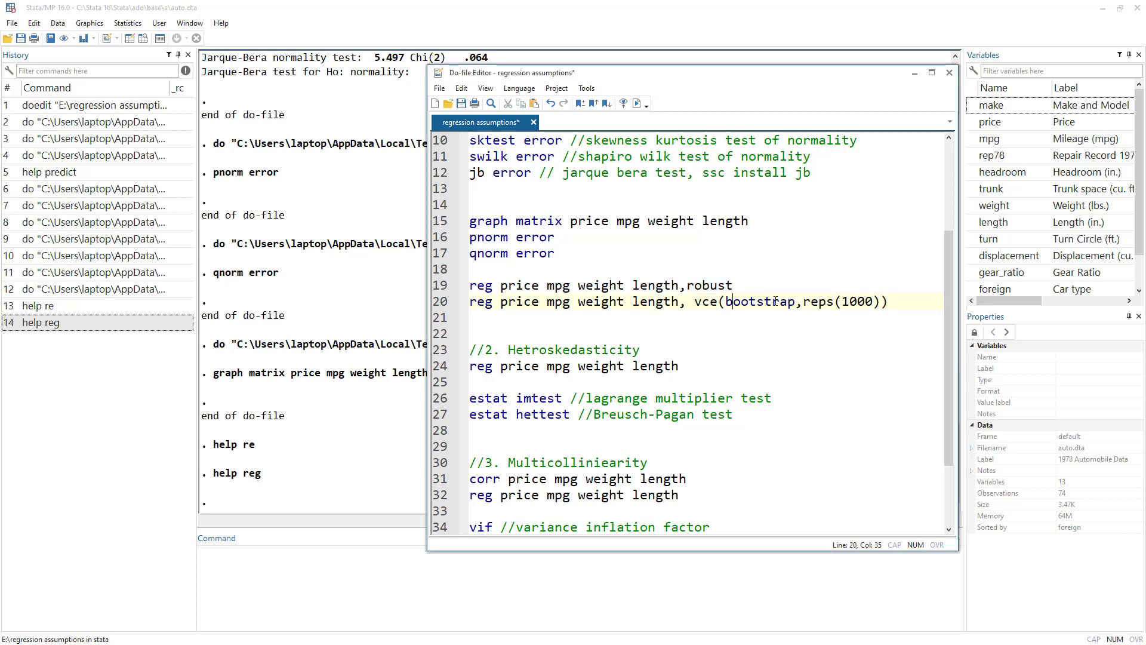
{"action": "double_click", "coordinate": [741, 301]}
{"action": "left_click_drag", "start_coordinate": [804, 302], "coordinate": [858, 301]}
{"action": "key", "text": "alt+Tab"}
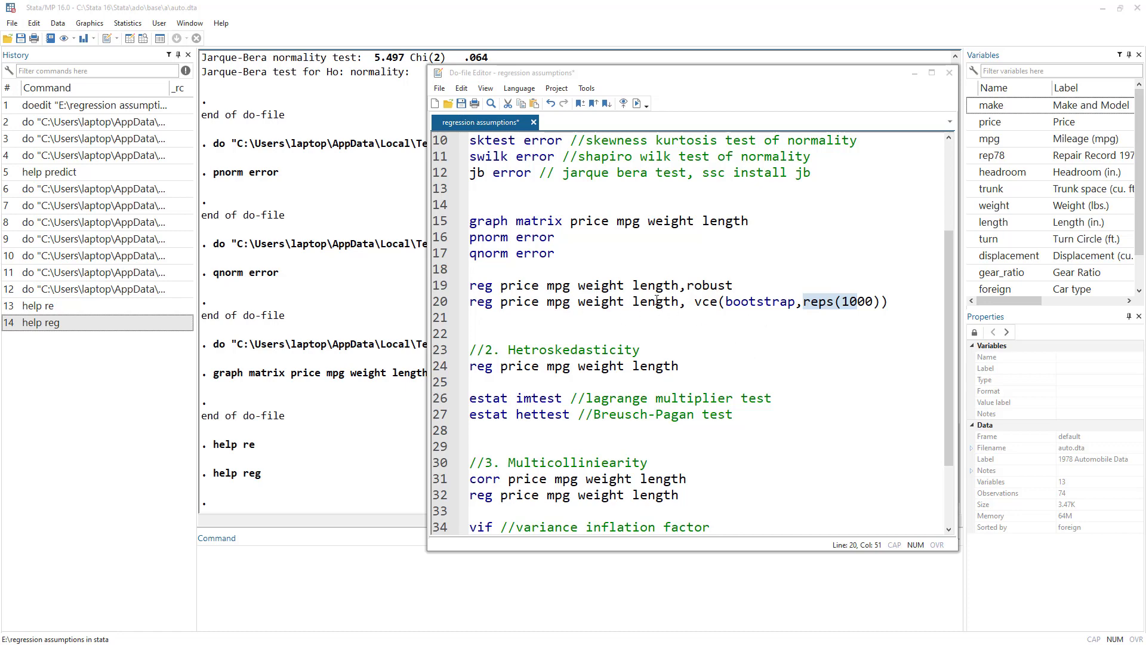
Step: Run the "reg price mpg weight length" line in the do-file's Hetroskedasticity section
{"action": "scroll", "coordinate": [657, 301], "scroll_direction": "up", "scroll_amount": 3}
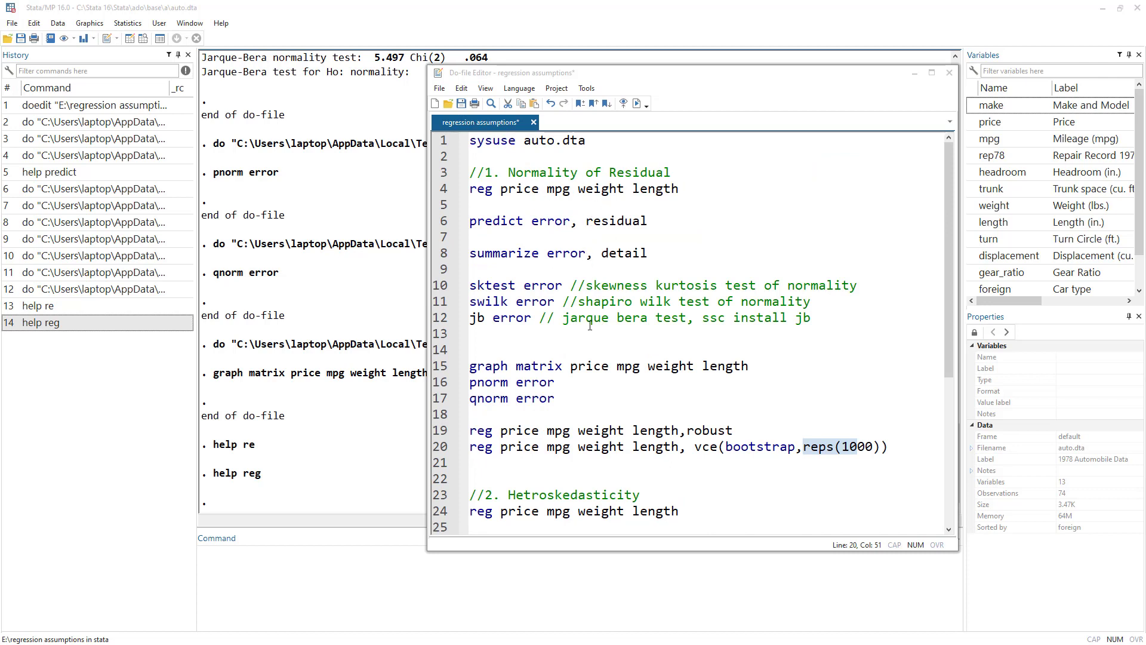
{"action": "scroll", "coordinate": [590, 325], "scroll_direction": "down", "scroll_amount": 5}
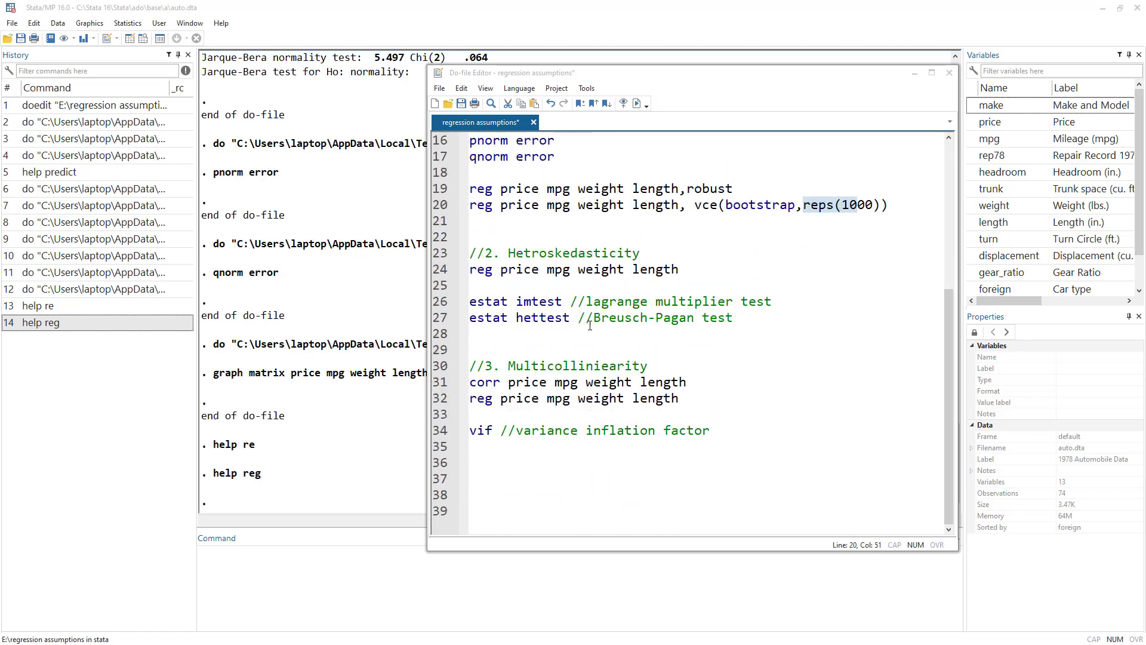
{"action": "double_click", "coordinate": [530, 253]}
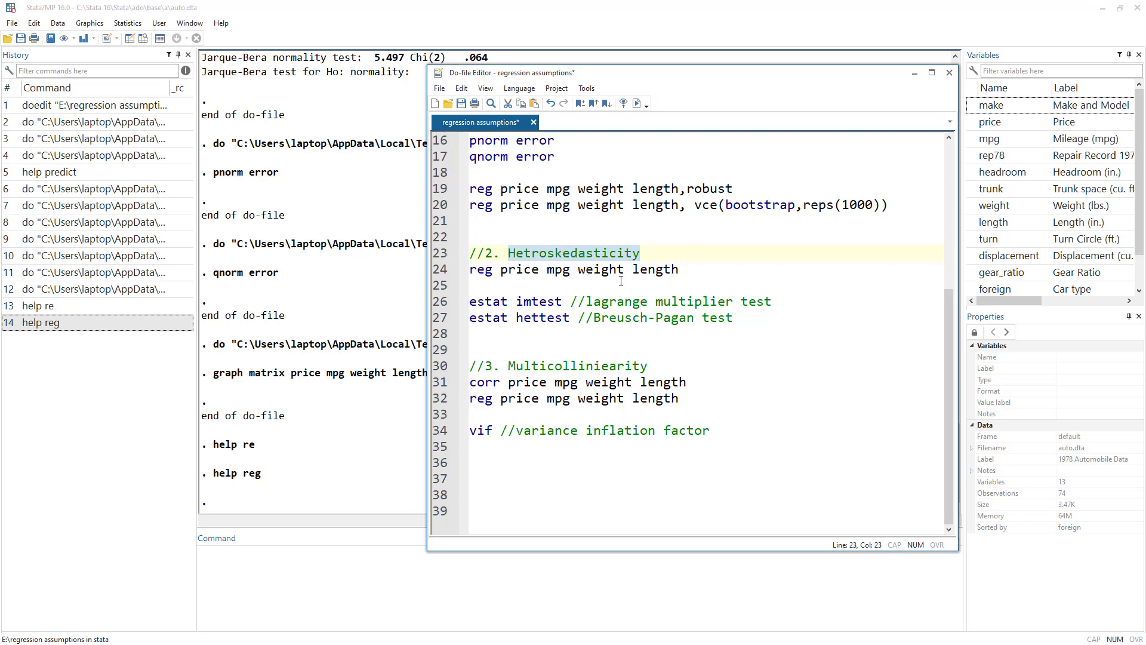
{"action": "left_click", "coordinate": [443, 272]}
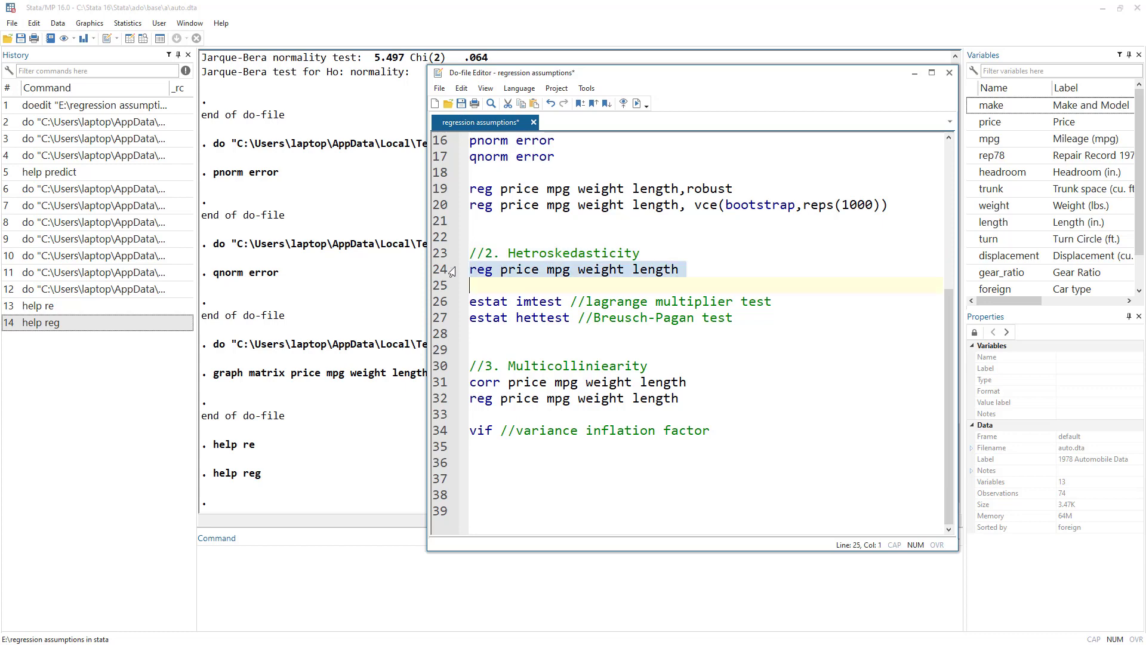
{"action": "left_click", "coordinate": [638, 105]}
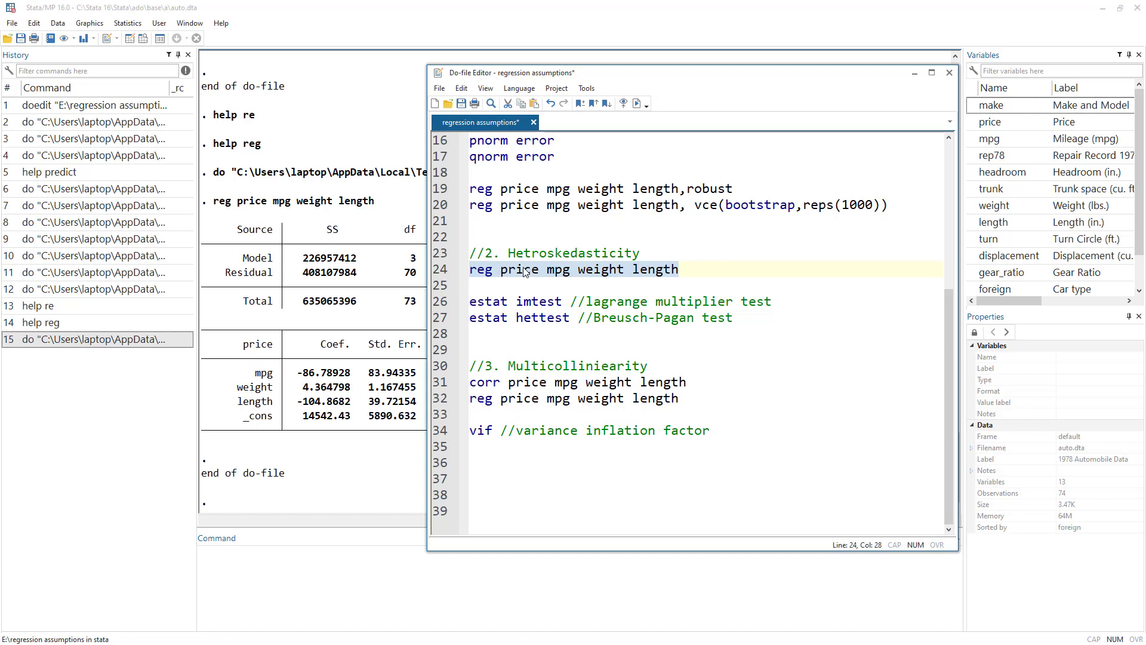
Step: Examine the do-file's heteroskedasticity test lines "estat imtest" and "estat hettest"
{"action": "scroll", "coordinate": [545, 261], "scroll_direction": "up", "scroll_amount": 1}
{"action": "scroll", "coordinate": [603, 287], "scroll_direction": "down", "scroll_amount": 1}
{"action": "left_click_drag", "start_coordinate": [616, 302], "coordinate": [720, 297]}
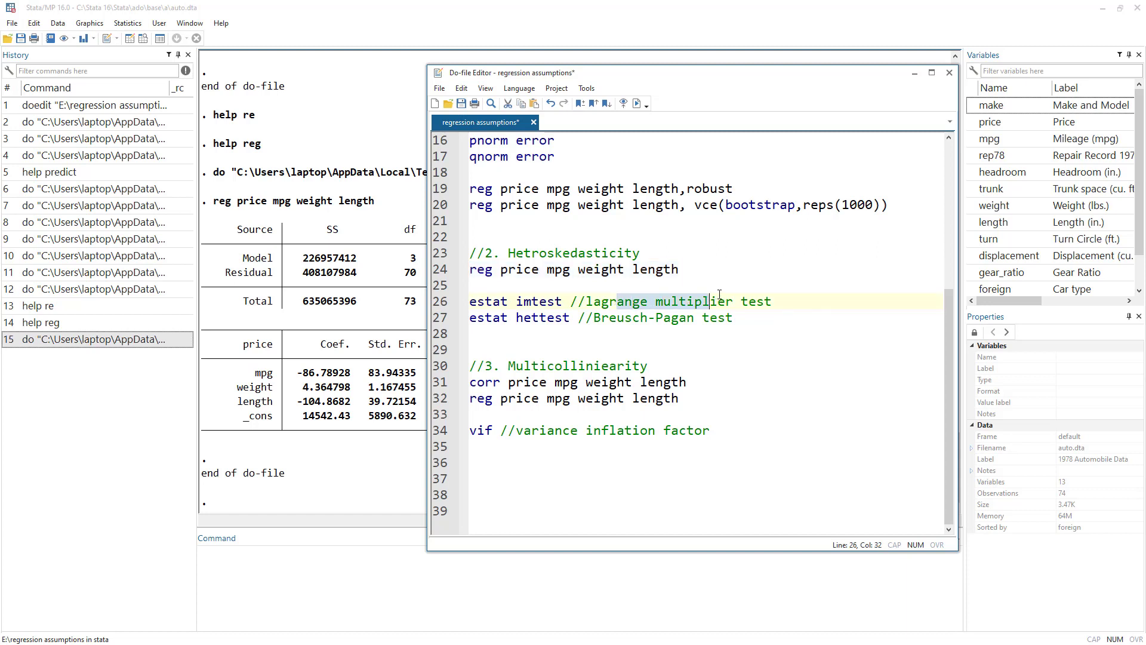
{"action": "left_click", "coordinate": [617, 317]}
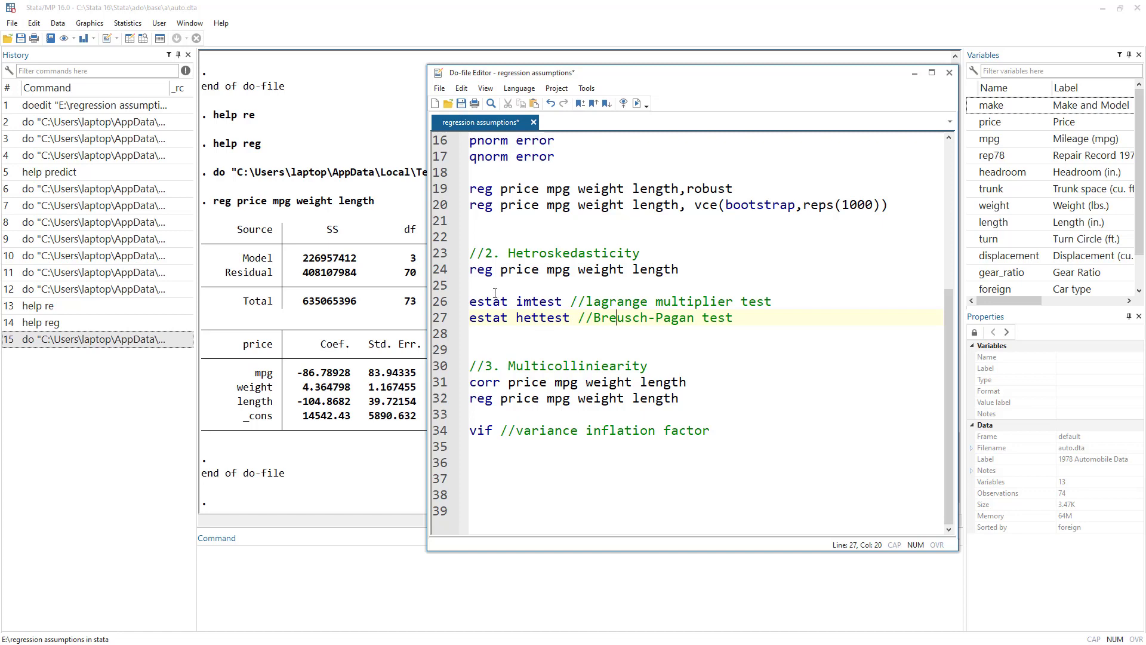
Step: Run the information matrix test (imtest) from the regression diagnostics' postestimation statistics, leaving White's original test off
{"action": "left_click", "coordinate": [134, 25]}
{"action": "mouse_move", "coordinate": [145, 37]}
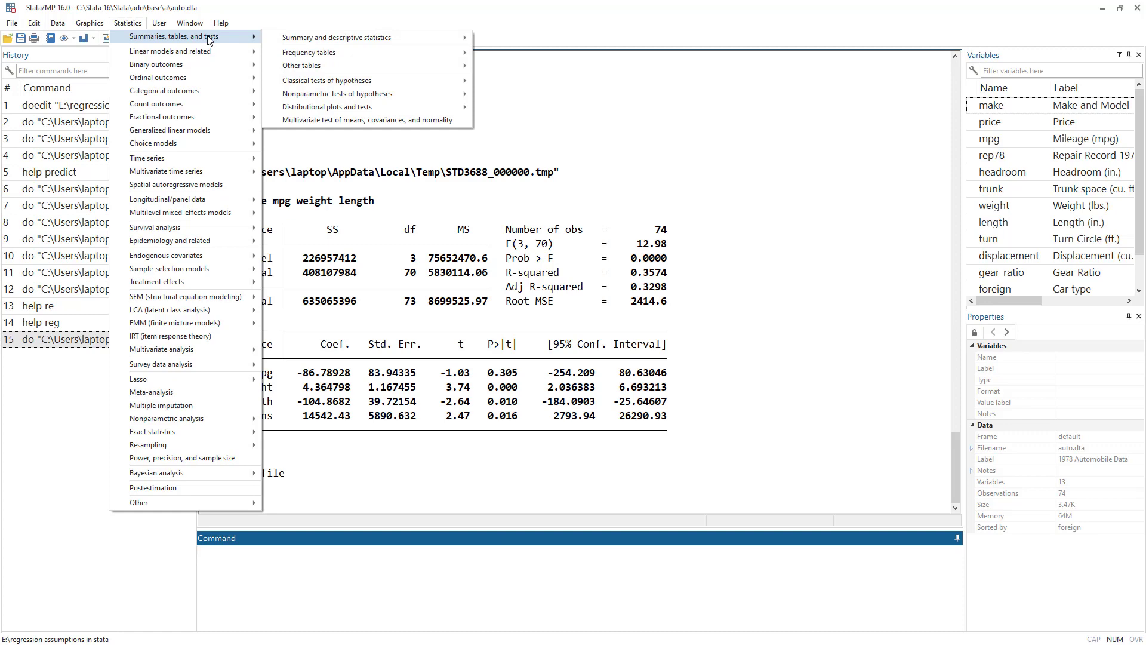
{"action": "mouse_move", "coordinate": [210, 52]}
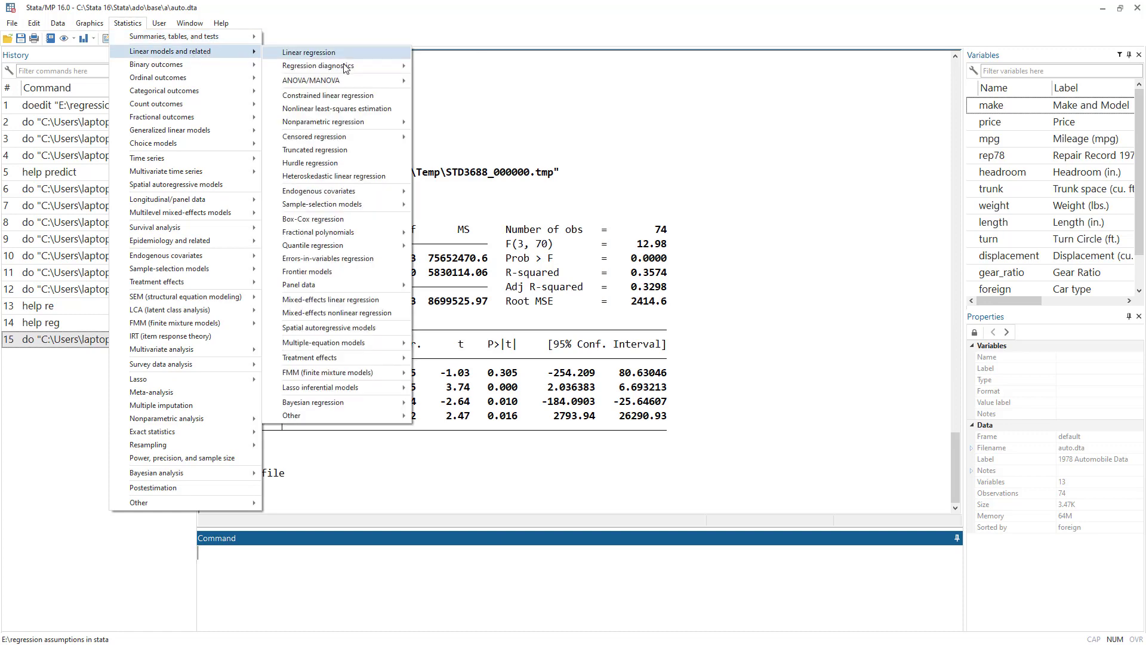
{"action": "mouse_move", "coordinate": [345, 66]}
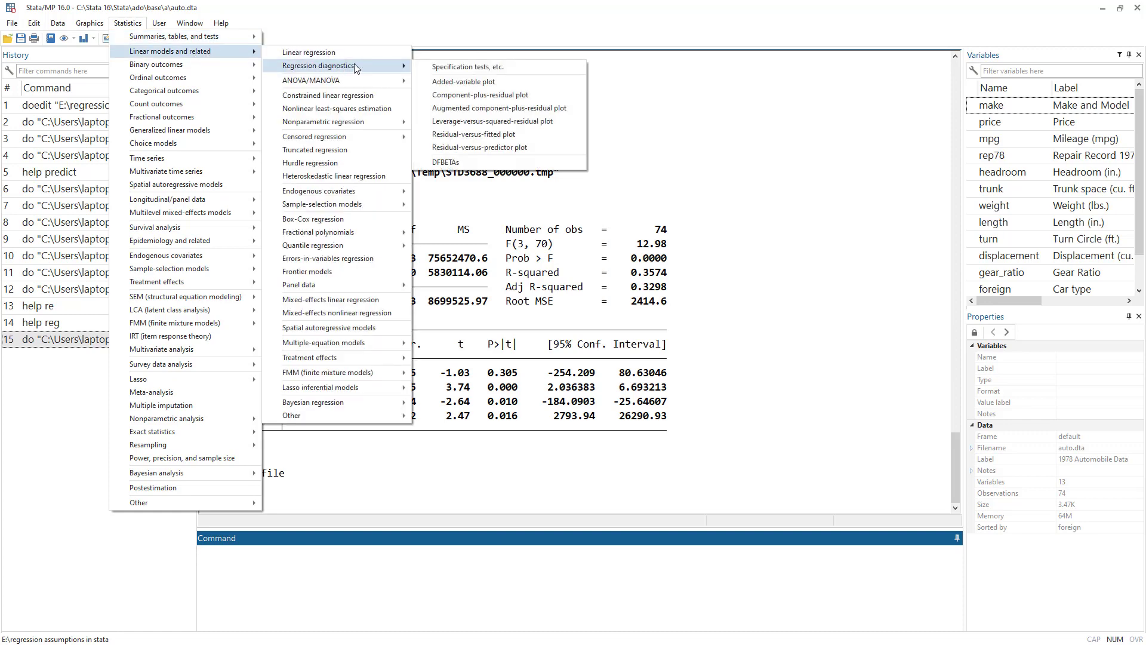
{"action": "left_click", "coordinate": [479, 72]}
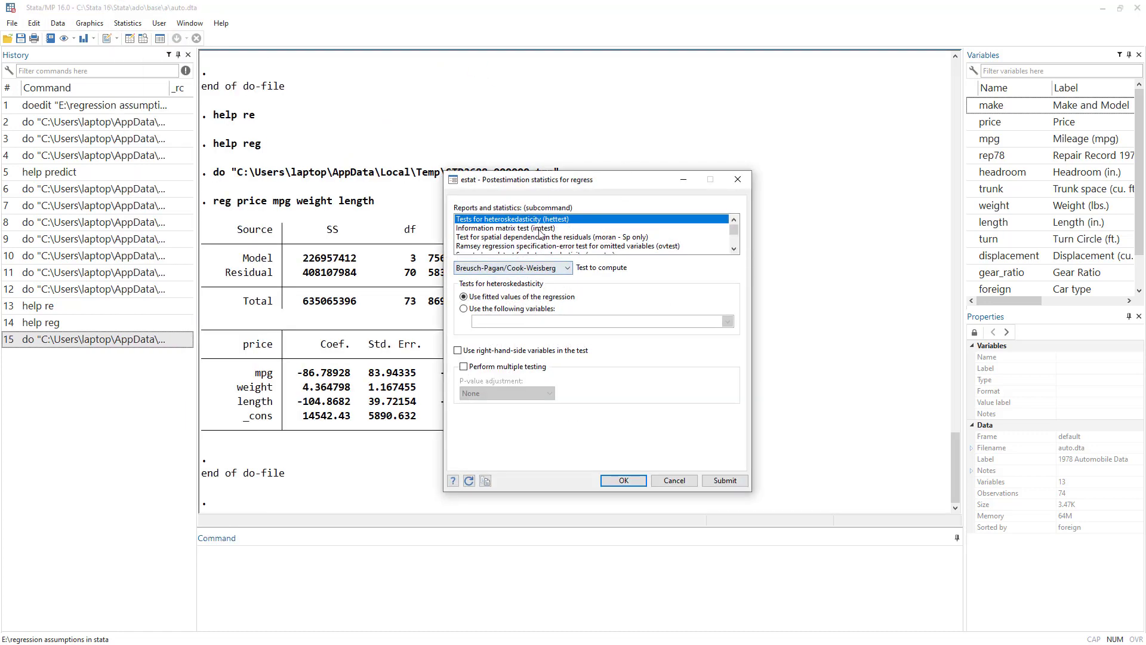
{"action": "scroll", "coordinate": [540, 228], "scroll_direction": "down", "scroll_amount": 1}
{"action": "scroll", "coordinate": [542, 232], "scroll_direction": "down", "scroll_amount": 2}
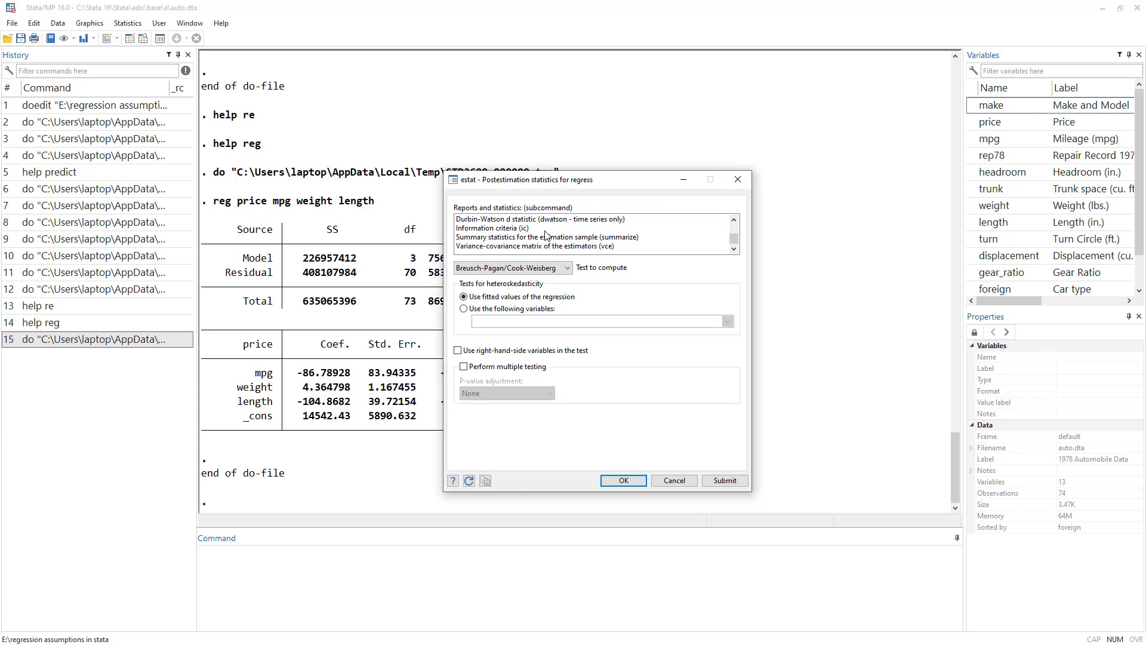
{"action": "scroll", "coordinate": [545, 234], "scroll_direction": "up", "scroll_amount": 2}
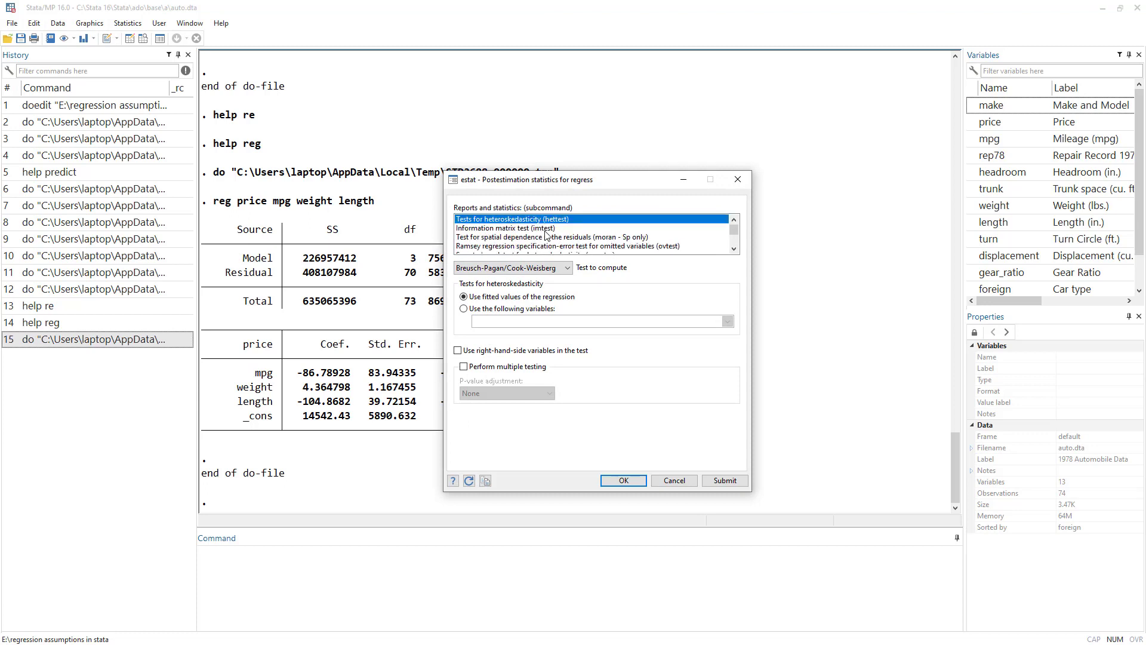
{"action": "left_click_drag", "start_coordinate": [605, 184], "coordinate": [743, 159]}
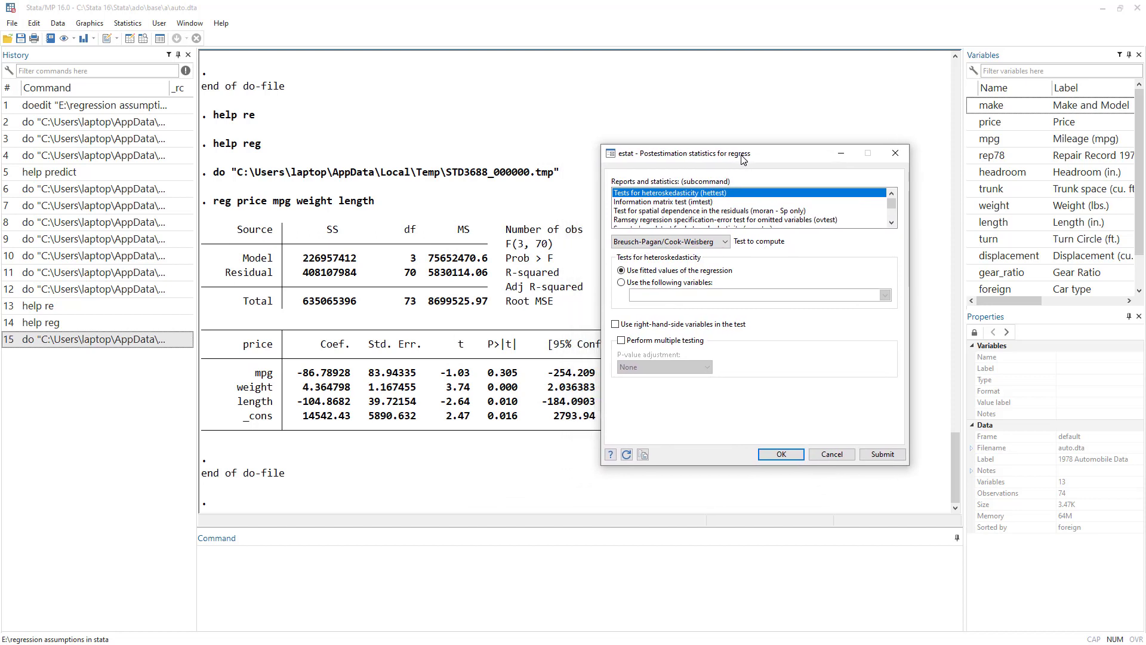
{"action": "left_click", "coordinate": [683, 203]}
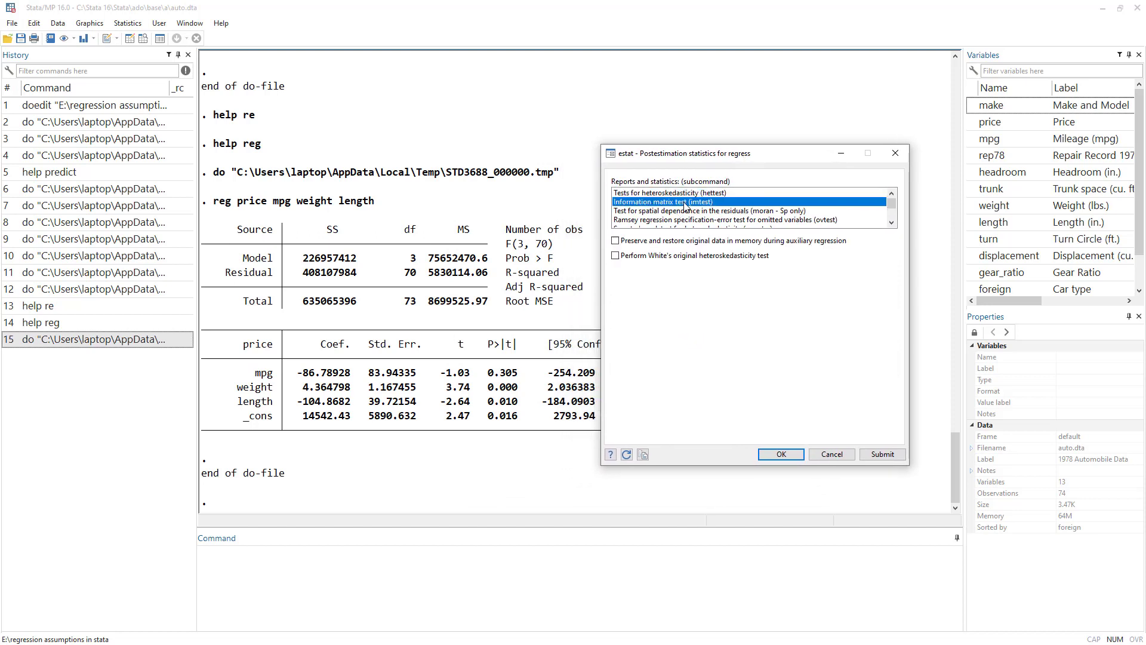
{"action": "left_click", "coordinate": [885, 453]}
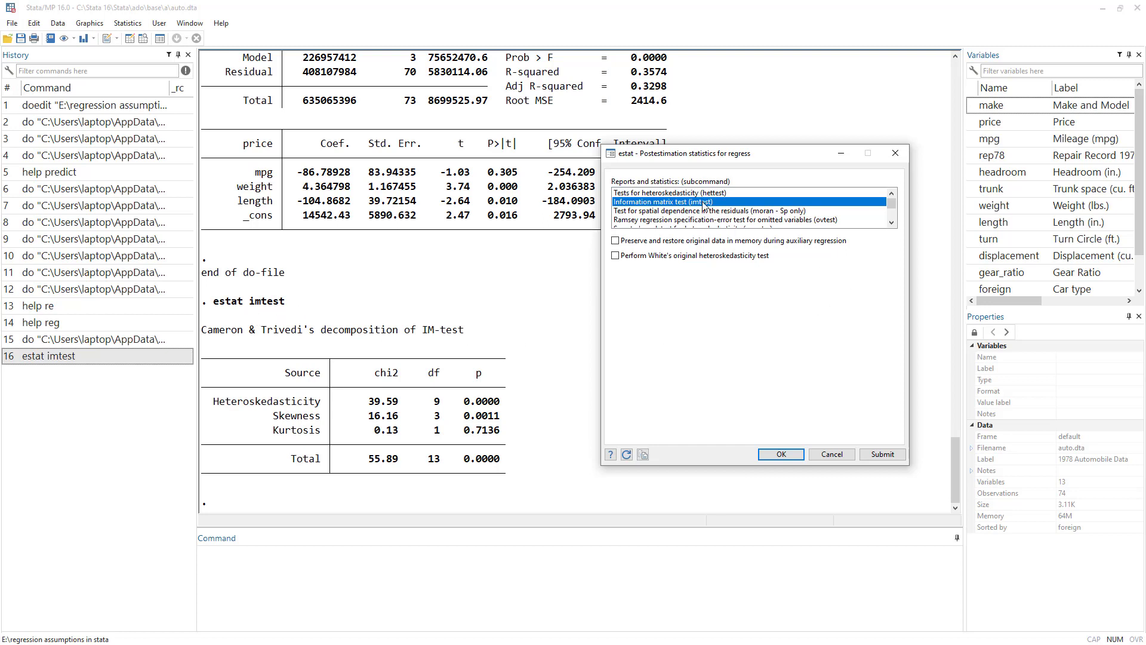
Step: Run the Breusch-Pagan/Cook-Weisberg heteroskedasticity test (hettest) on the regression's fitted values and close the postestimation dialog
{"action": "left_click", "coordinate": [673, 193]}
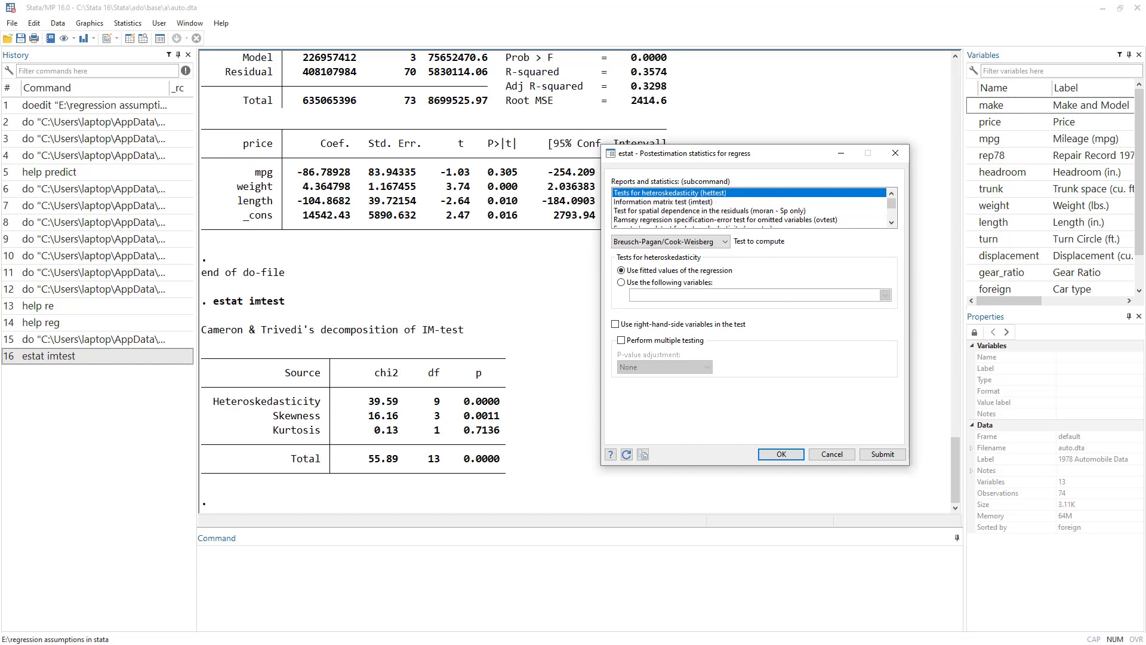
{"action": "key", "text": "alt+Tab"}
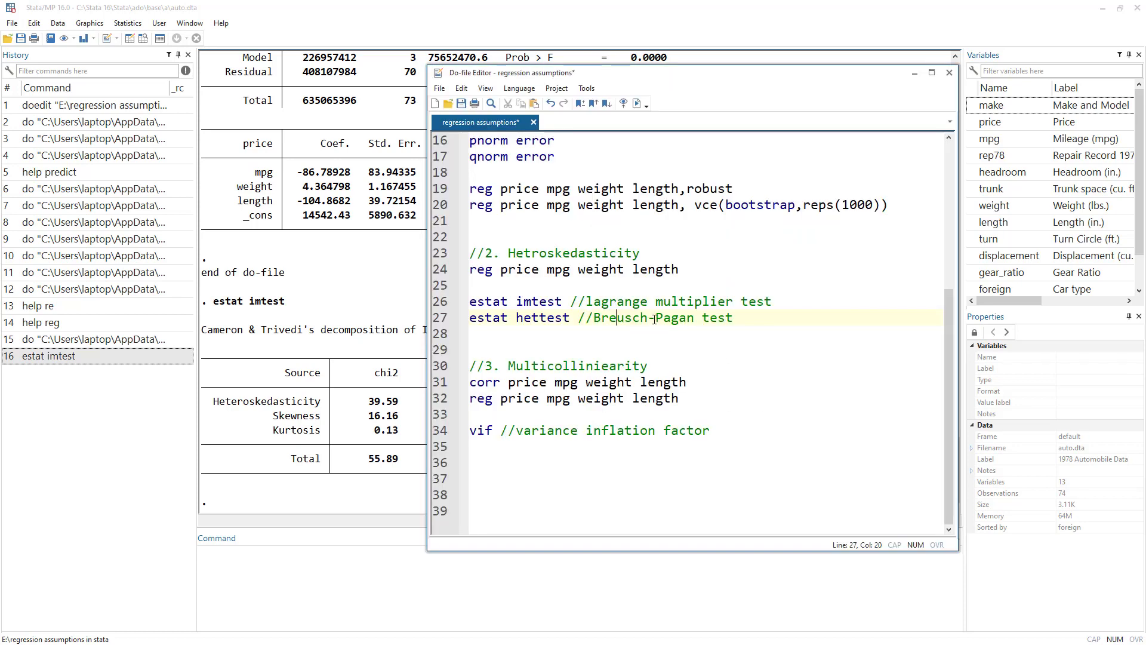
{"action": "left_click", "coordinate": [914, 72]}
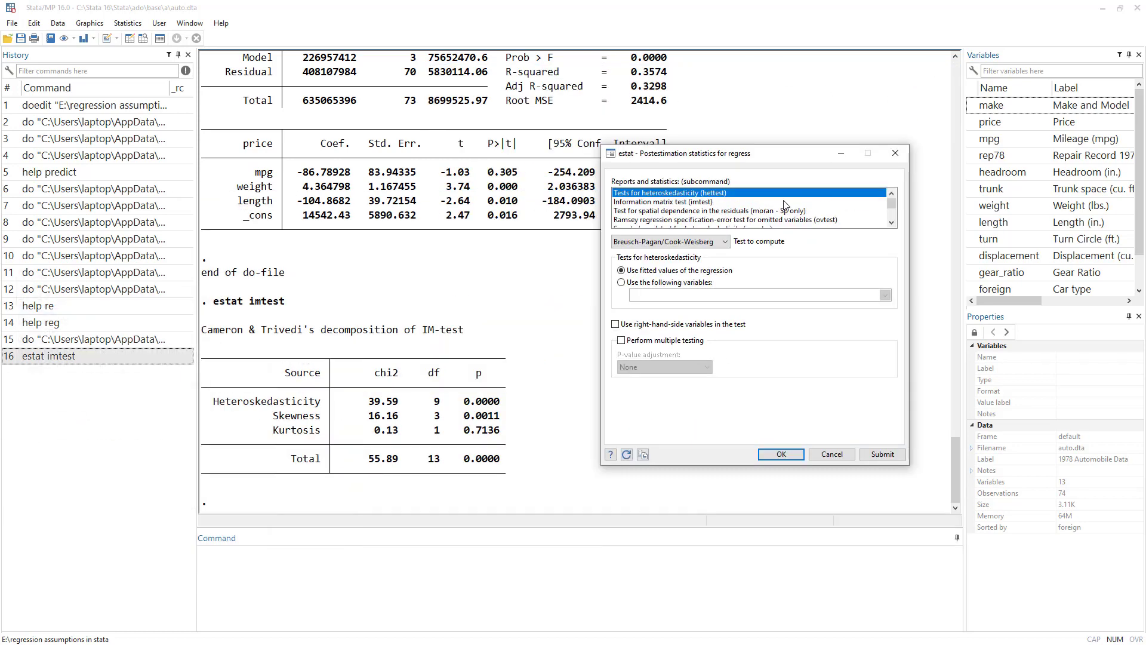
{"action": "left_click", "coordinate": [875, 455]}
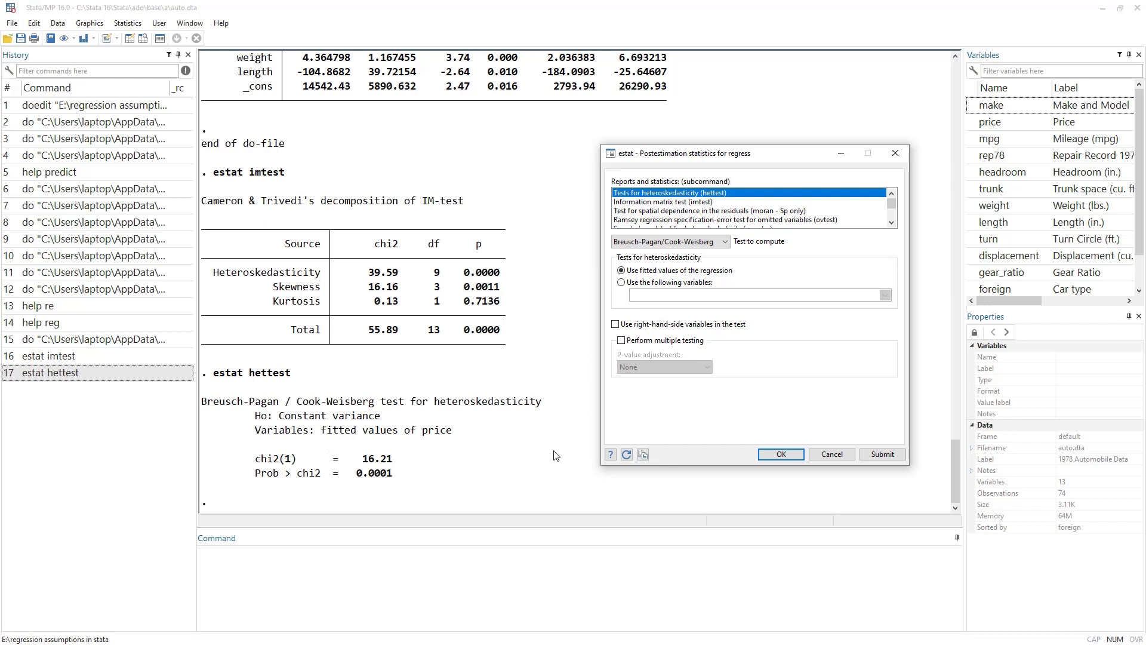
{"action": "left_click", "coordinate": [851, 455]}
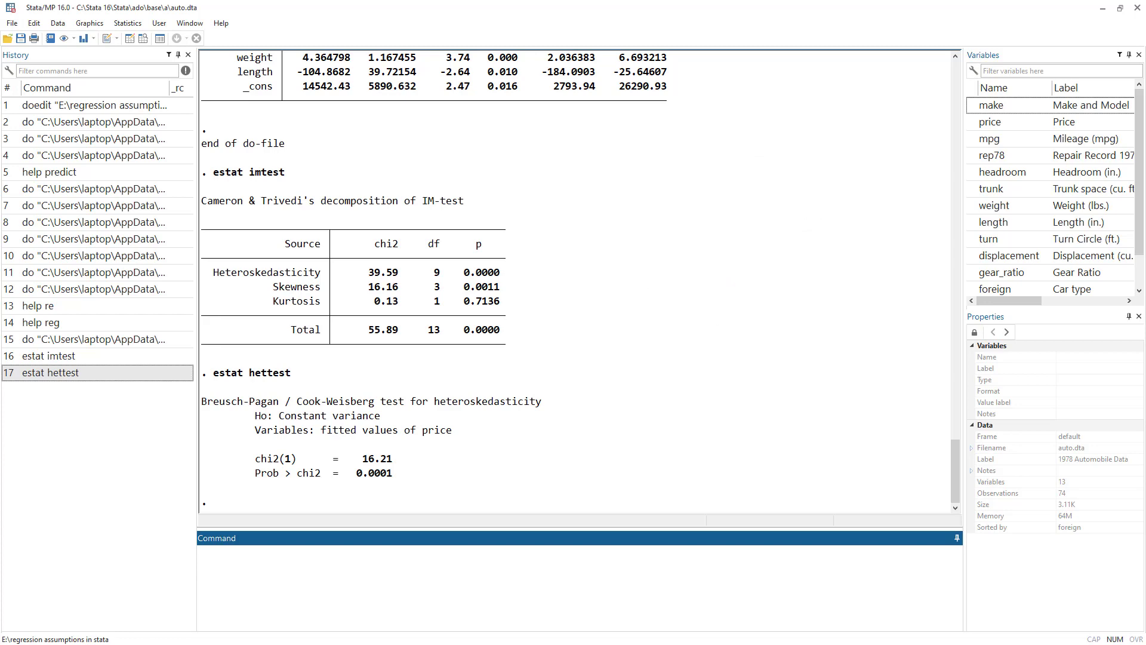
Step: Review the do-file's "reg price mpg weight length,robust" line as a remedy for heteroskedasticity
{"action": "key", "text": "alt+Tab"}
{"action": "scroll", "coordinate": [632, 372], "scroll_direction": "up", "scroll_amount": 4}
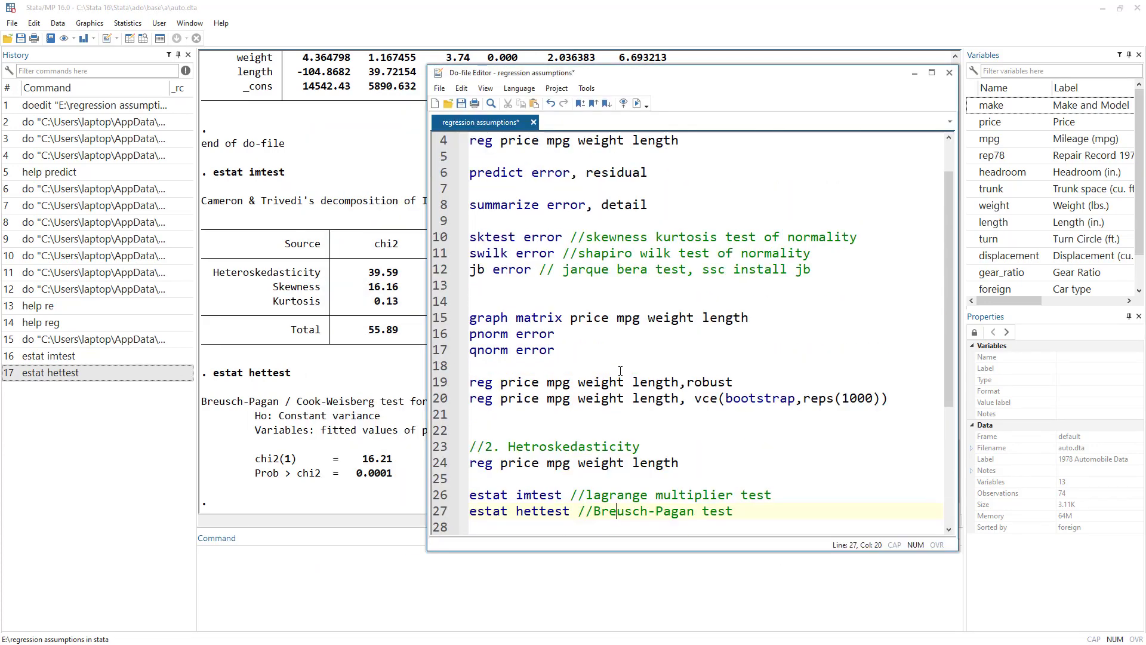
{"action": "left_click_drag", "start_coordinate": [725, 387], "coordinate": [465, 385]}
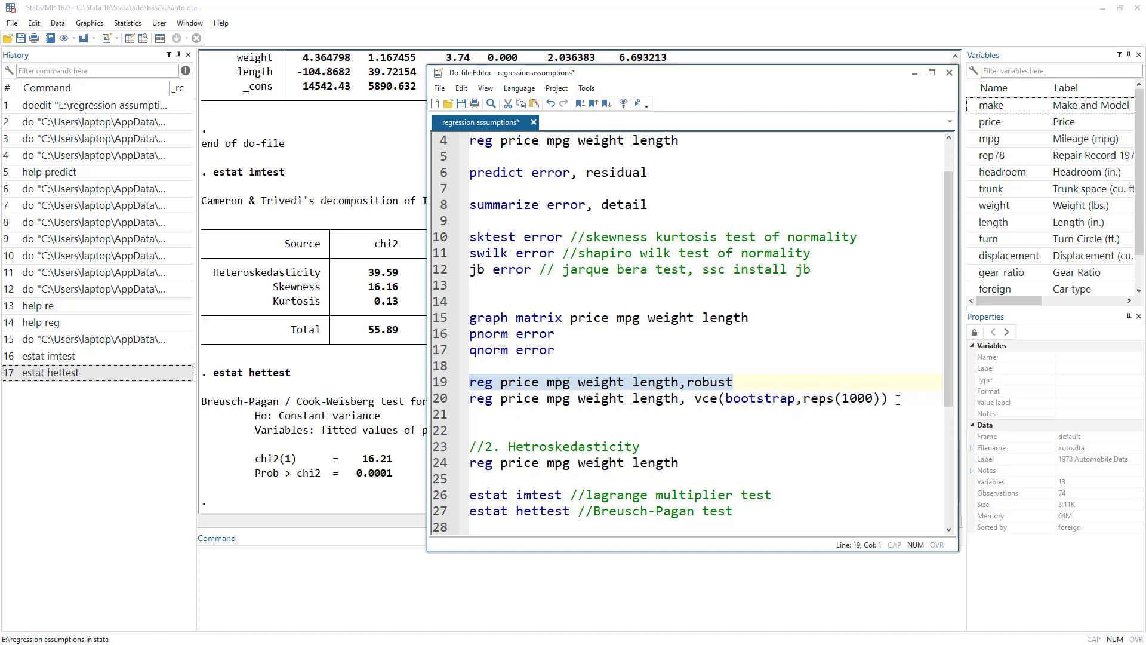
{"action": "left_click", "coordinate": [716, 385]}
{"action": "left_click_drag", "start_coordinate": [756, 382], "coordinate": [464, 383]}
{"action": "scroll", "coordinate": [552, 446], "scroll_direction": "down", "scroll_amount": 2}
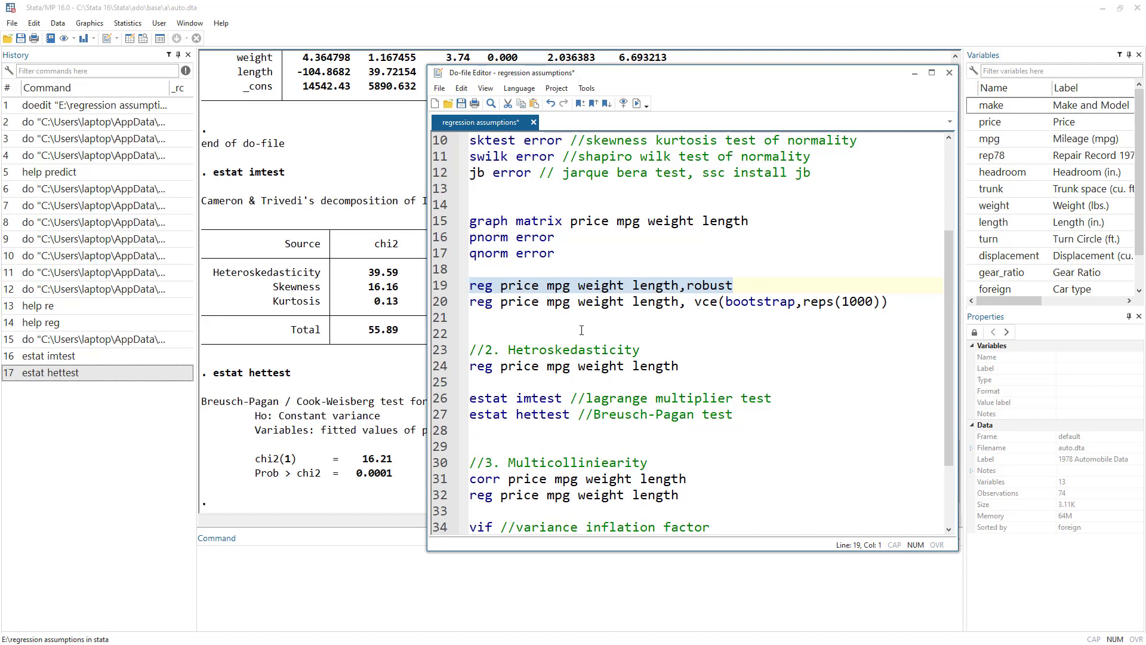
Step: Run the "corr price mpg weight length" line in the Multicolliniearity section and move the do-file window clear of the results
{"action": "scroll", "coordinate": [592, 376], "scroll_direction": "down", "scroll_amount": 2}
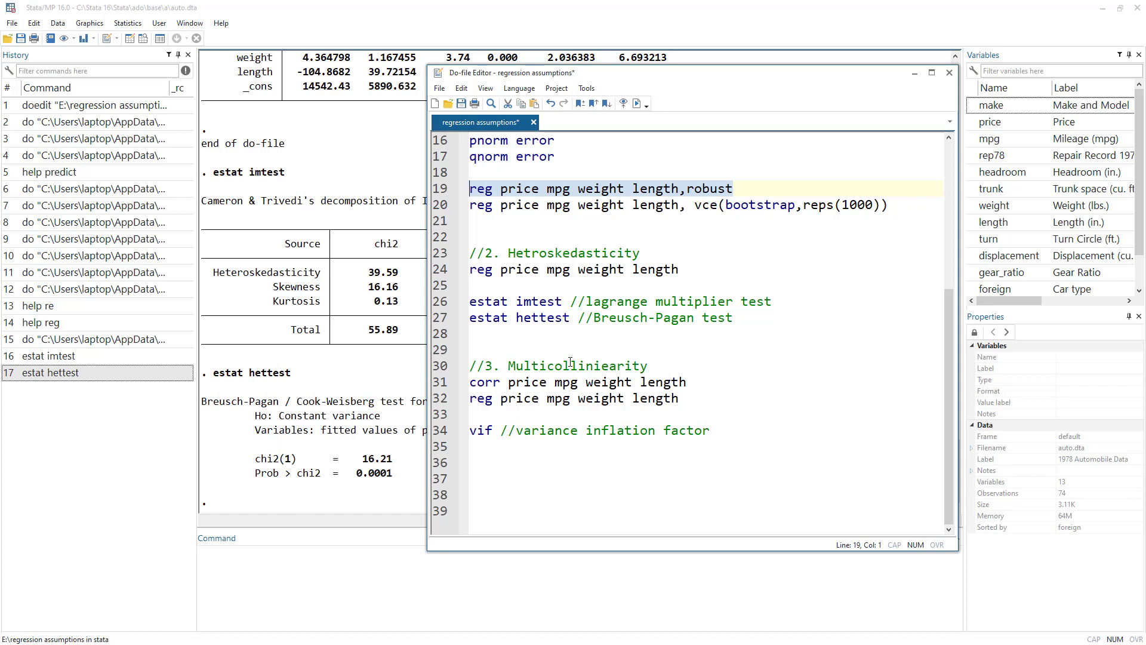
{"action": "left_click", "coordinate": [434, 383]}
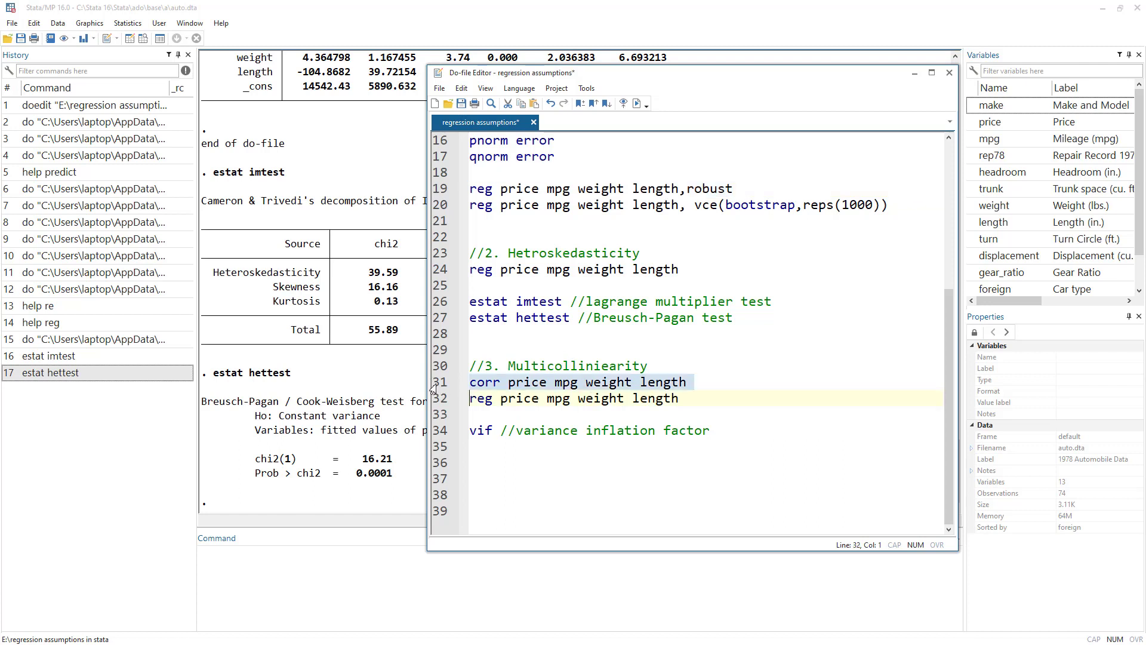
{"action": "left_click", "coordinate": [638, 104]}
{"action": "left_click_drag", "start_coordinate": [659, 78], "coordinate": [842, 77]}
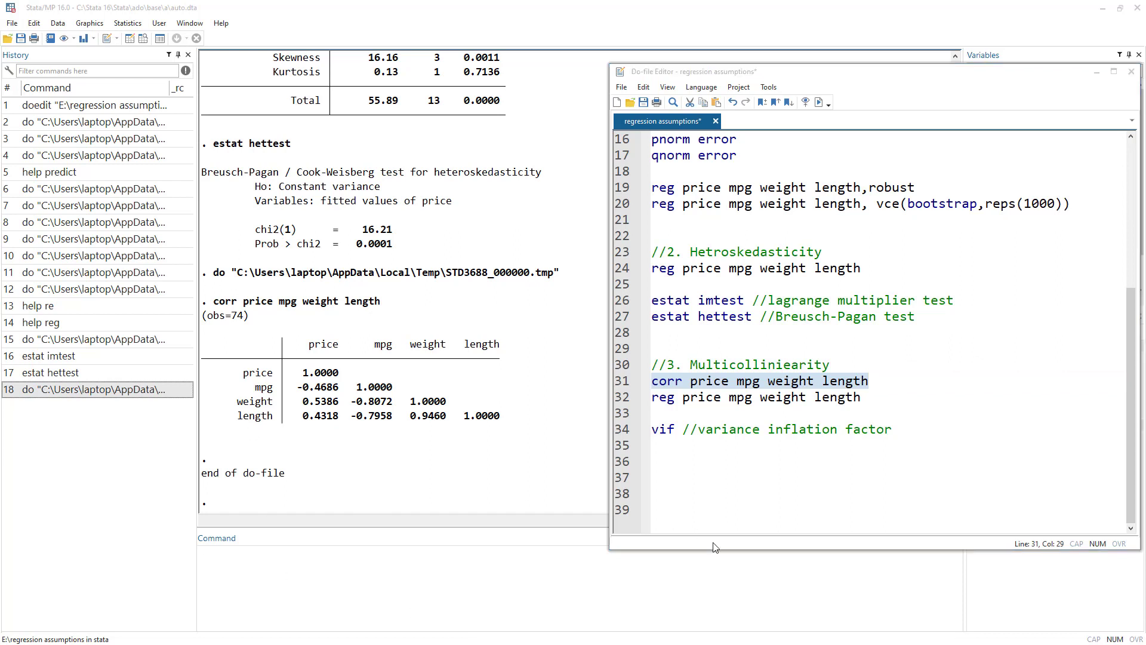
Step: Run the "reg price mpg weight length" line in the do-file's Multicolliniearity section
{"action": "left_click", "coordinate": [706, 434]}
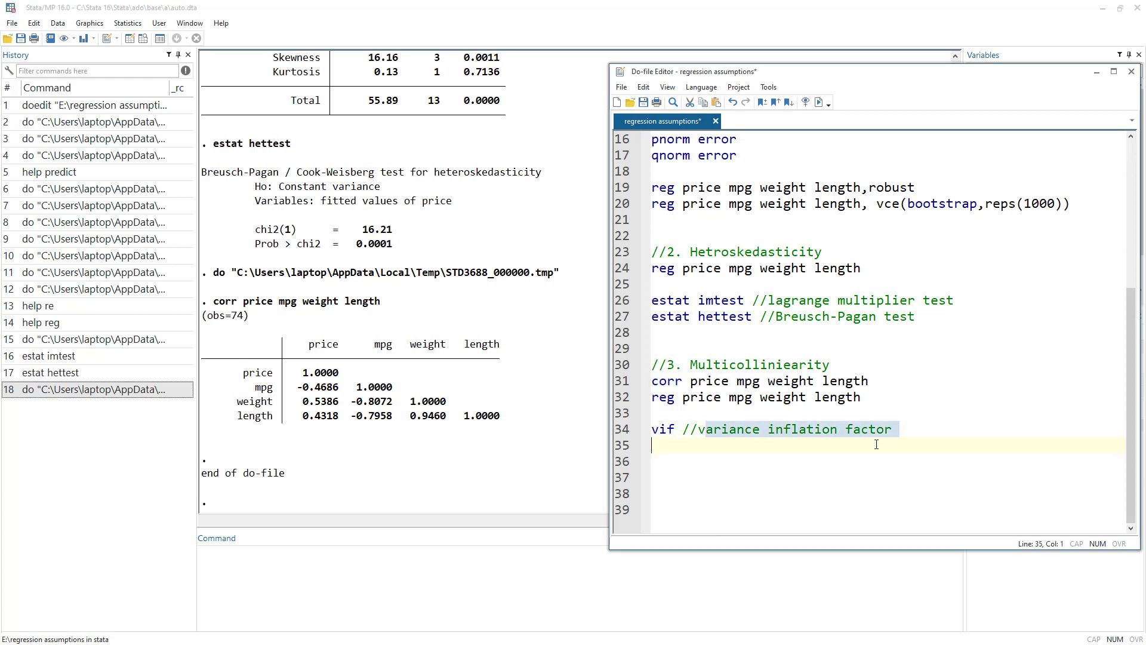
{"action": "double_click", "coordinate": [669, 429]}
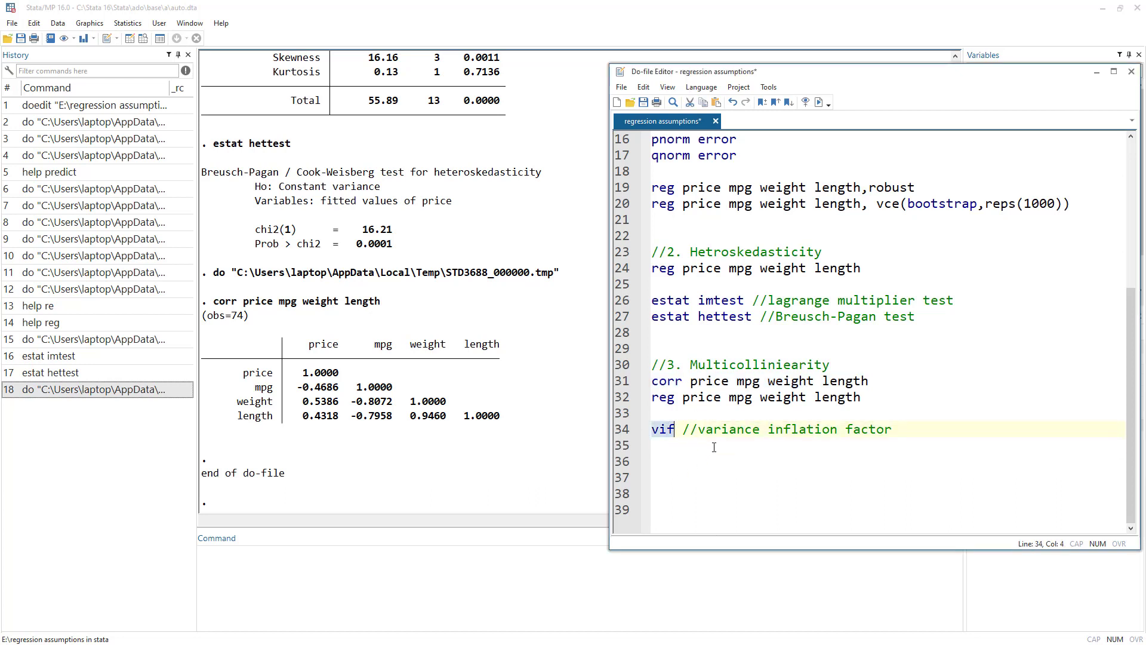
{"action": "left_click", "coordinate": [641, 397]}
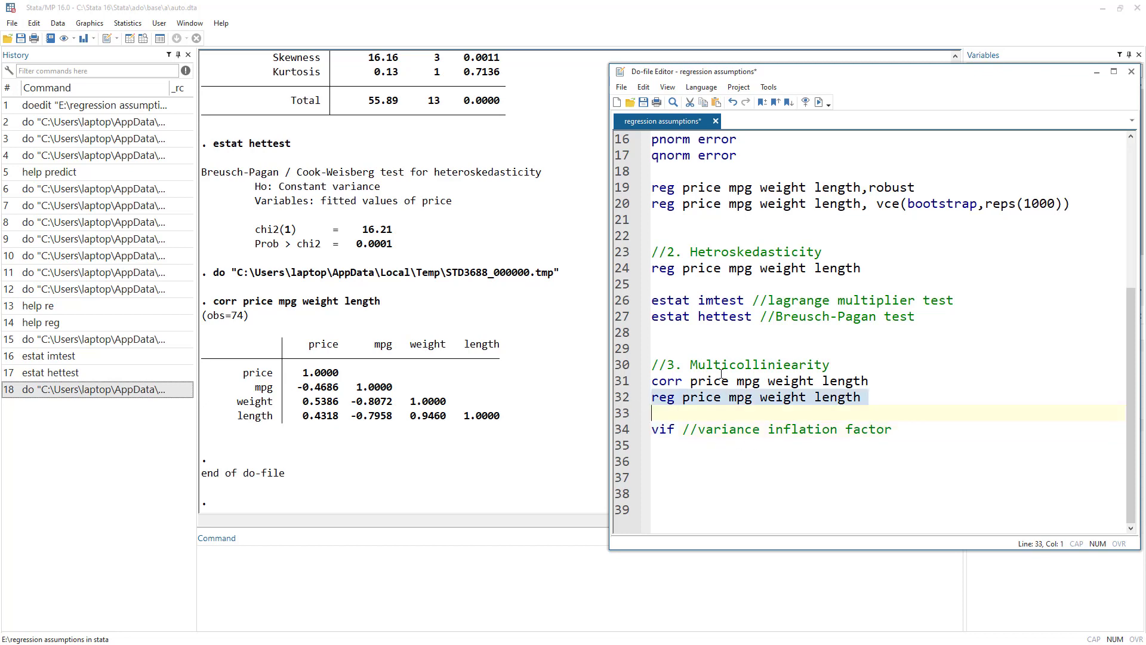
{"action": "left_click", "coordinate": [816, 102]}
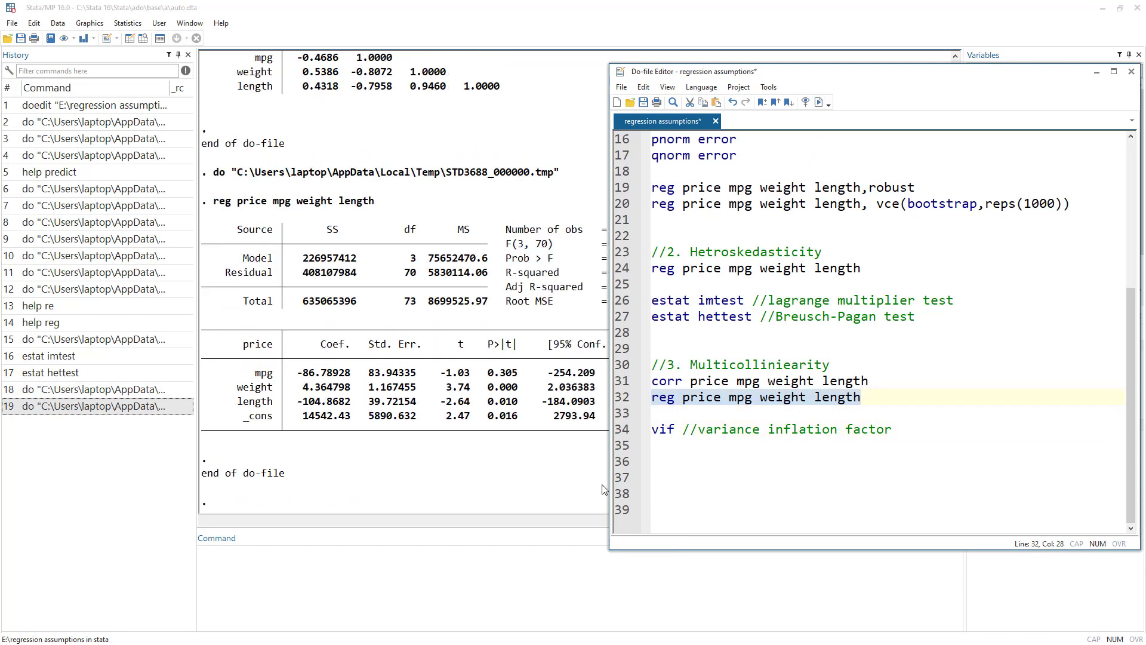
Step: Compute the variance inflation factors for the independent variables (vif) from the postestimation statistics and close the dialog
{"action": "left_click", "coordinate": [624, 430]}
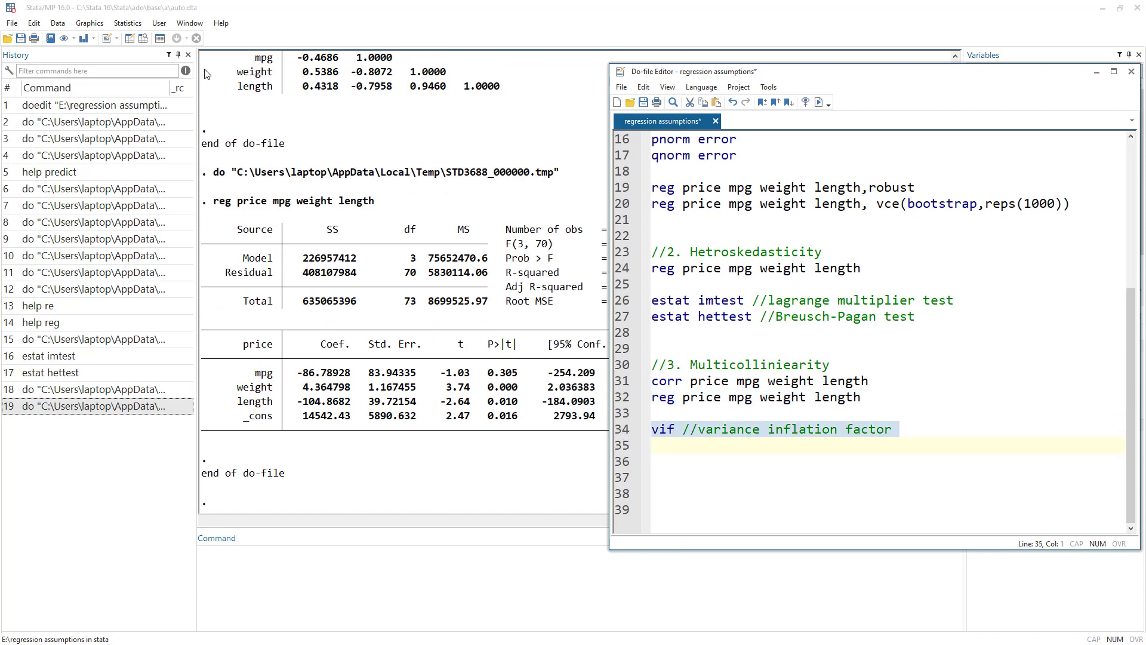
{"action": "left_click", "coordinate": [134, 25]}
{"action": "mouse_move", "coordinate": [153, 52]}
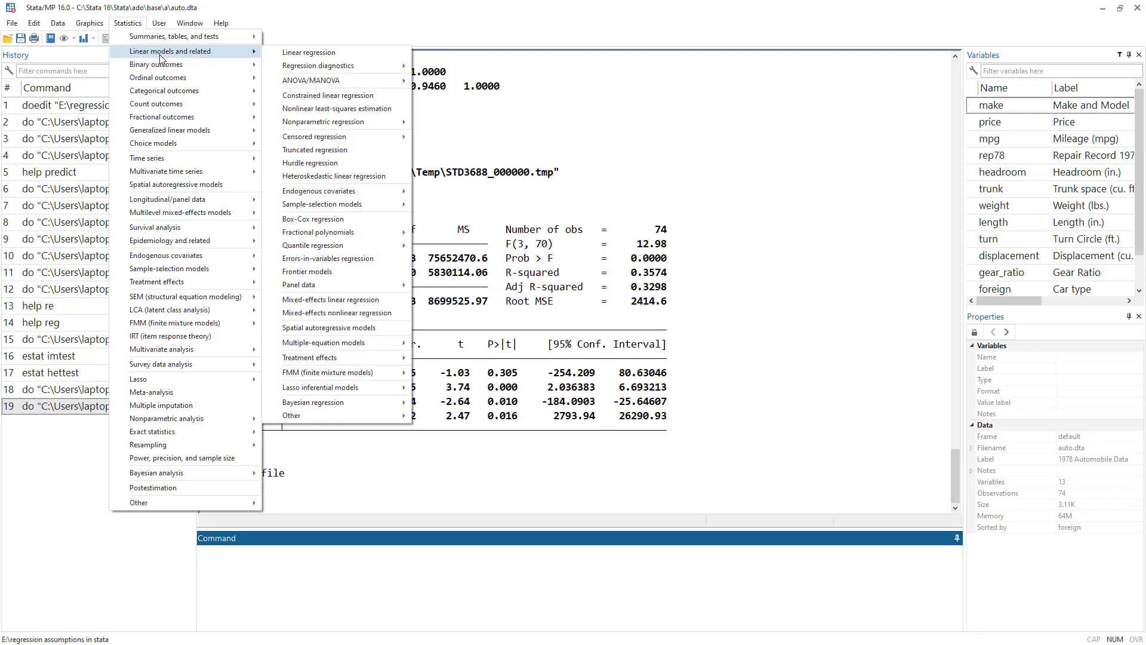
{"action": "mouse_move", "coordinate": [332, 68]}
{"action": "left_click", "coordinate": [454, 67]}
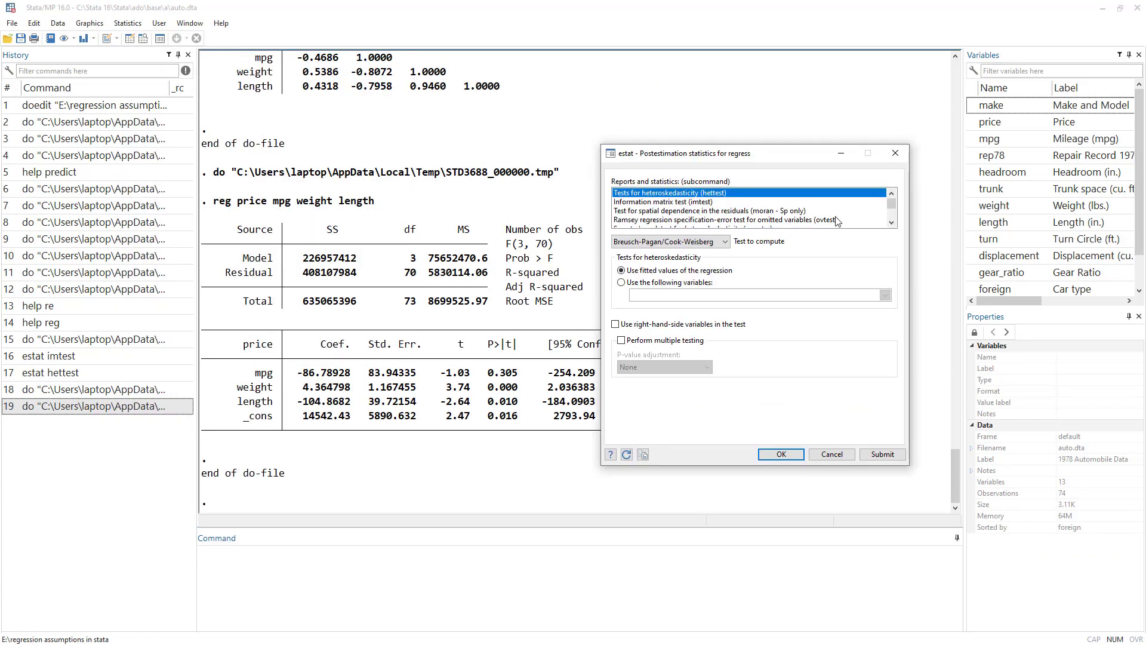
{"action": "scroll", "coordinate": [837, 220], "scroll_direction": "down", "scroll_amount": 1}
{"action": "left_click", "coordinate": [738, 212]}
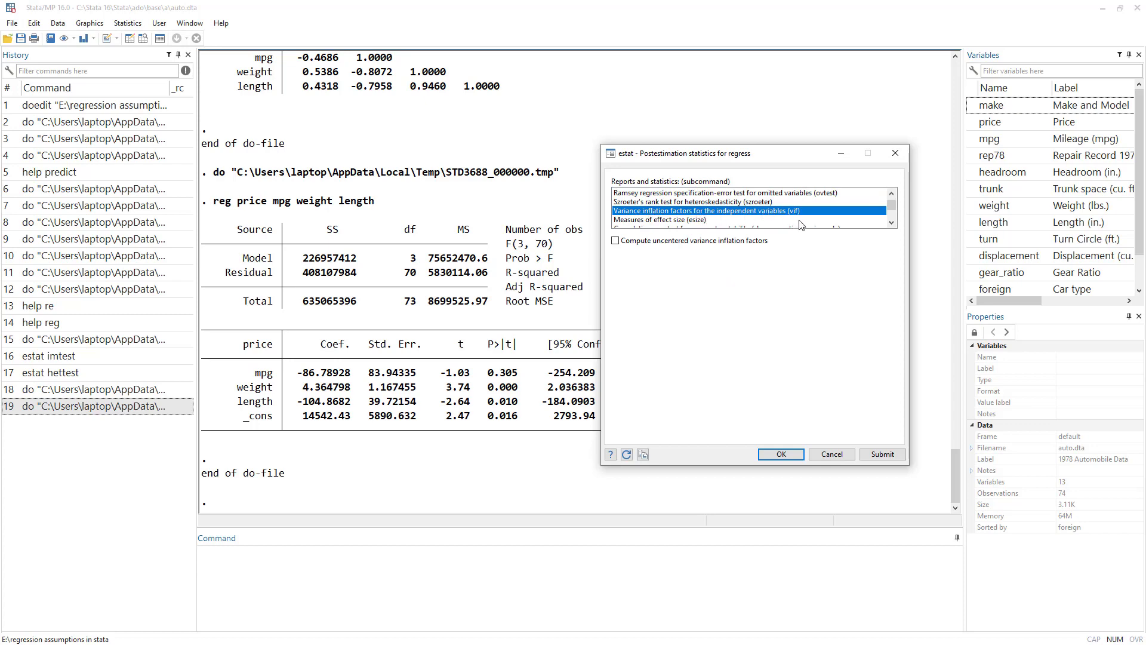
{"action": "left_click", "coordinate": [883, 455]}
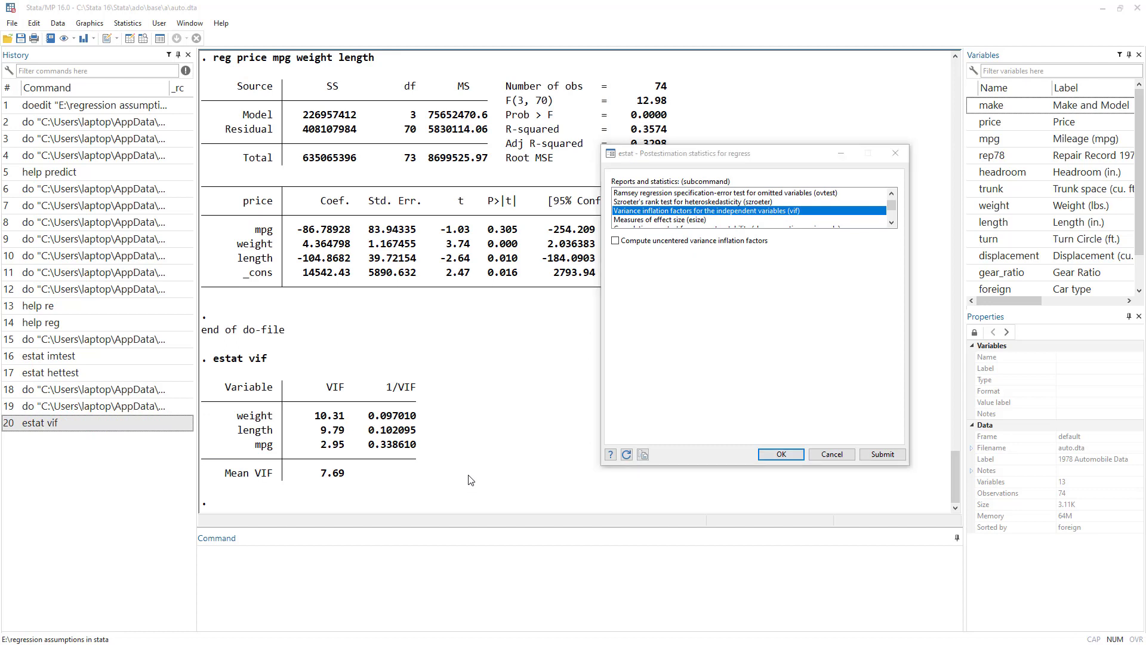
{"action": "key", "text": "Escape"}
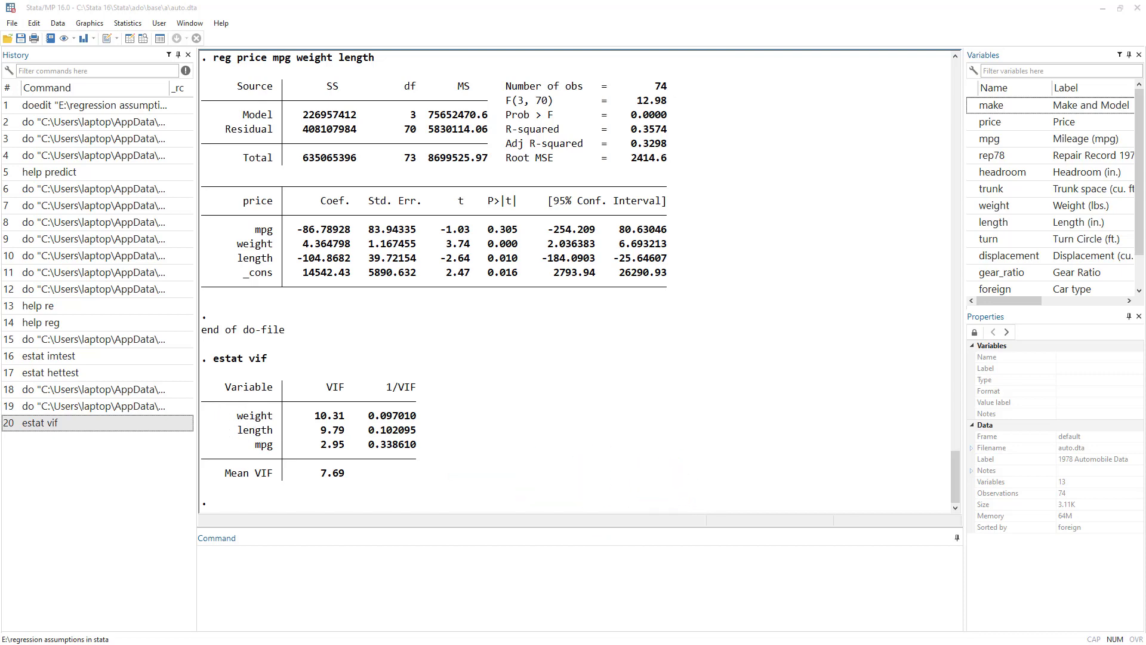
Step: Remove weight from the regression line in the Multicolliniearity section and run the line with only mpg and length
{"action": "key", "text": "alt+Tab"}
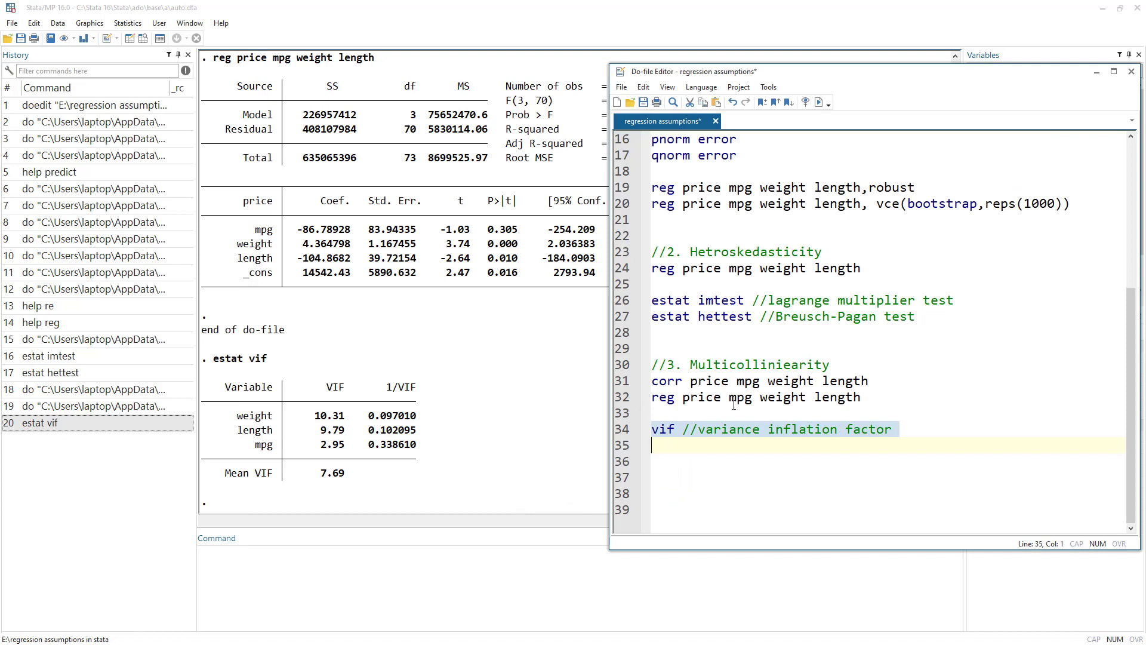
{"action": "left_click", "coordinate": [777, 399]}
{"action": "double_click", "coordinate": [777, 399]}
{"action": "key", "text": "Delete"}
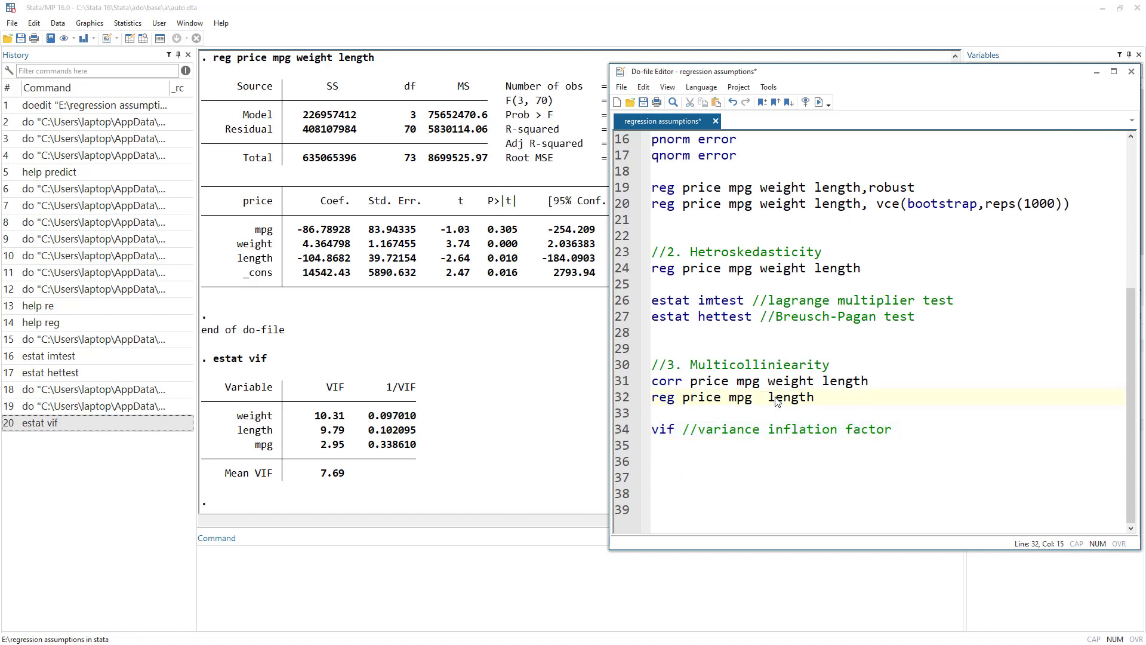
{"action": "left_click", "coordinate": [613, 400]}
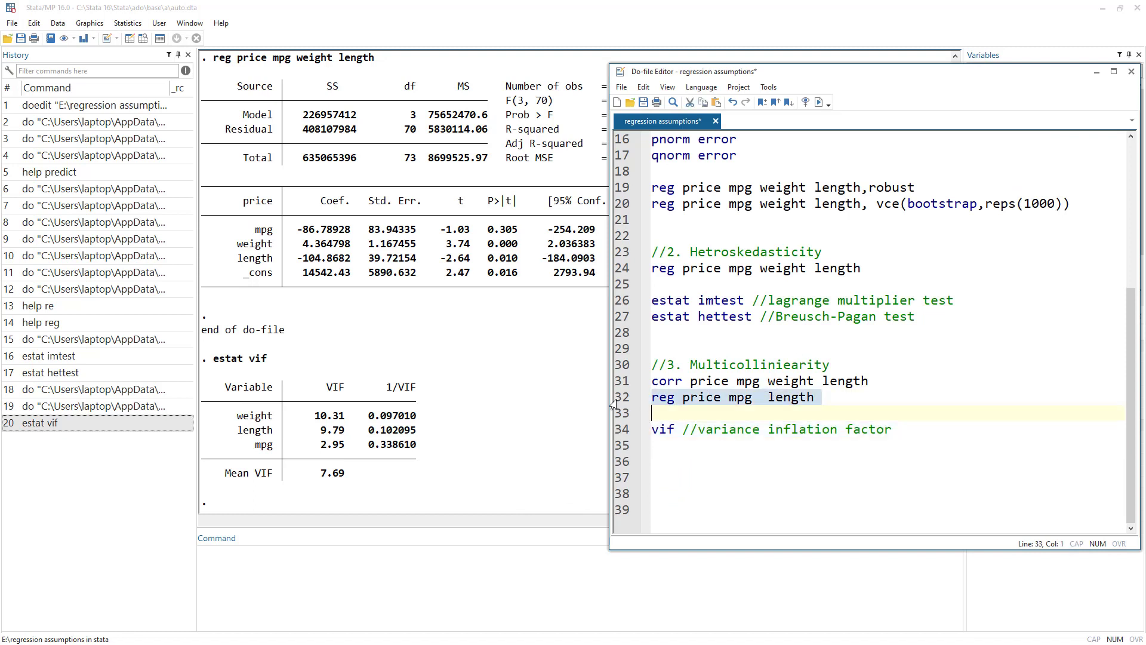
{"action": "left_click", "coordinate": [819, 102]}
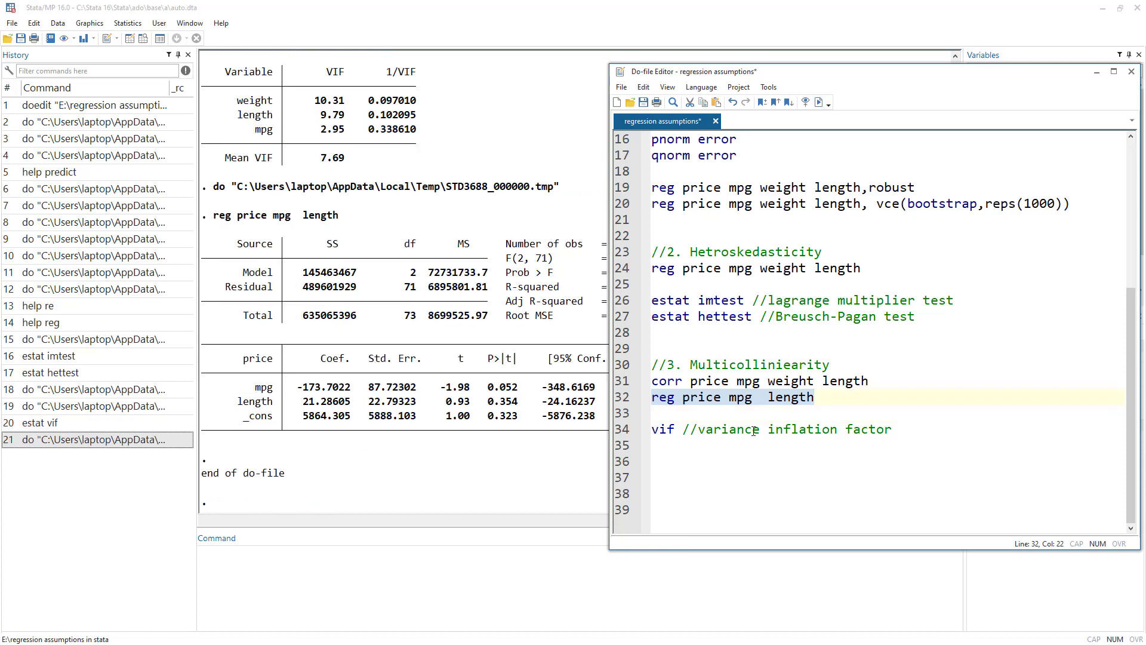
Step: Run the do-file's "vif" line for the reduced regression and look back over the do-file's earlier sections
{"action": "left_click", "coordinate": [625, 430]}
{"action": "left_click", "coordinate": [822, 101]}
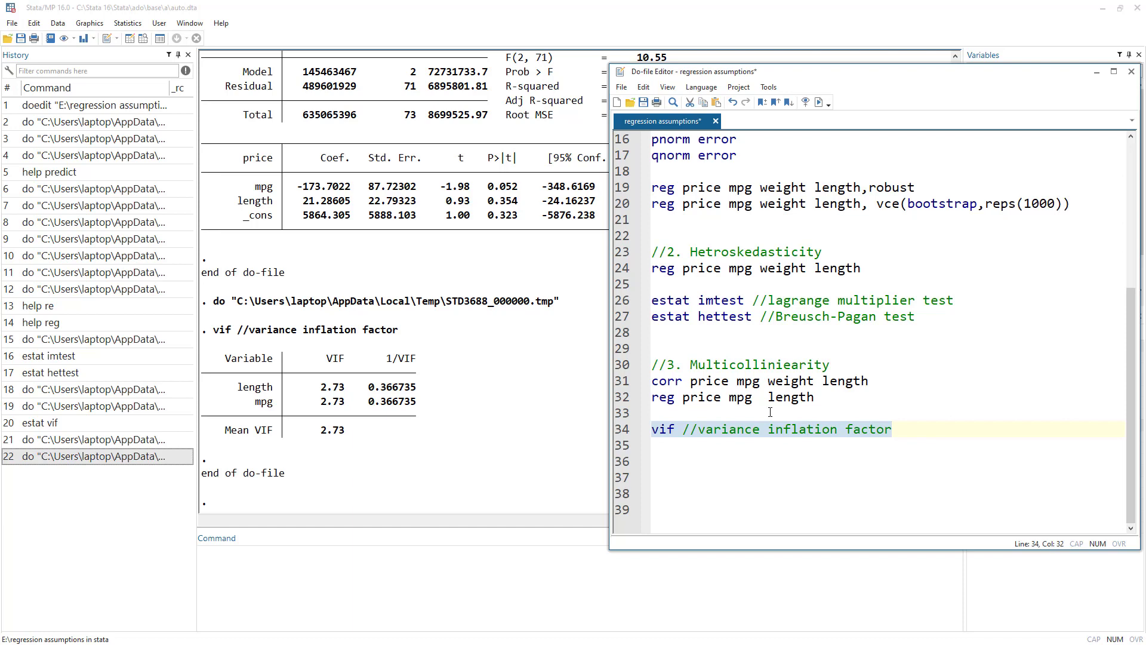
{"action": "scroll", "coordinate": [771, 412], "scroll_direction": "up", "scroll_amount": 5}
{"action": "scroll", "coordinate": [776, 358], "scroll_direction": "down", "scroll_amount": 4}
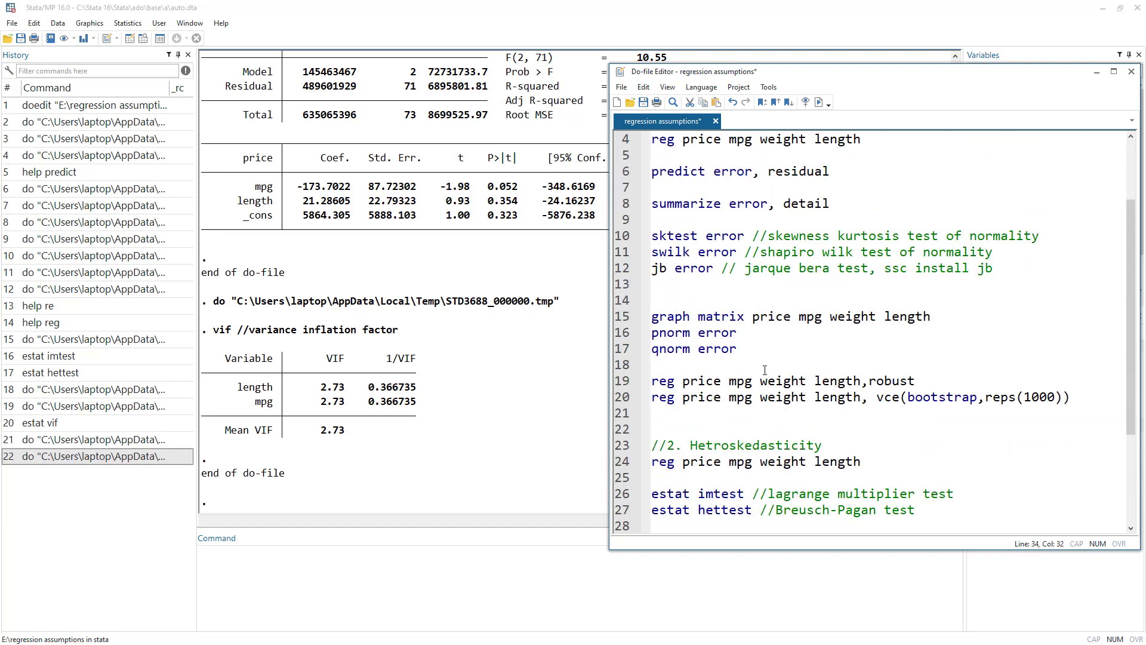